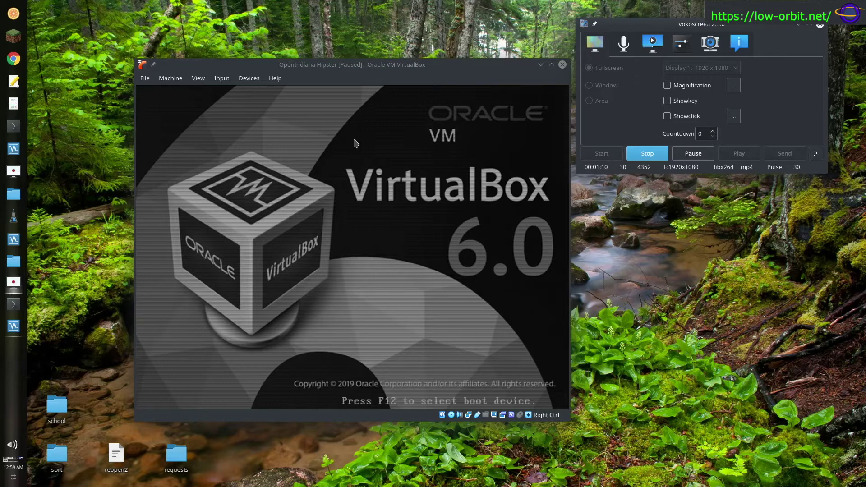
- Unpause the OpenIndiana Hipster VM from the Machine menu so it boots to the language prompt
{"action": "left_click", "coordinate": [145, 79]}
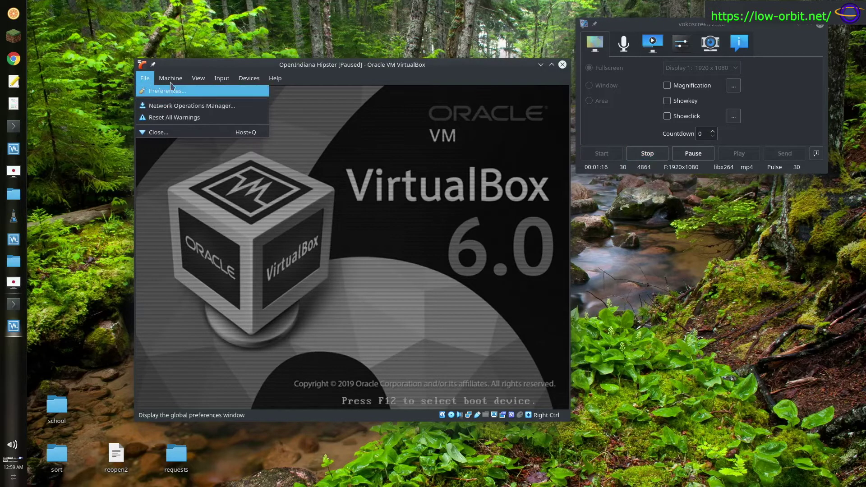
{"action": "mouse_move", "coordinate": [170, 78]}
{"action": "left_click", "coordinate": [188, 144]}
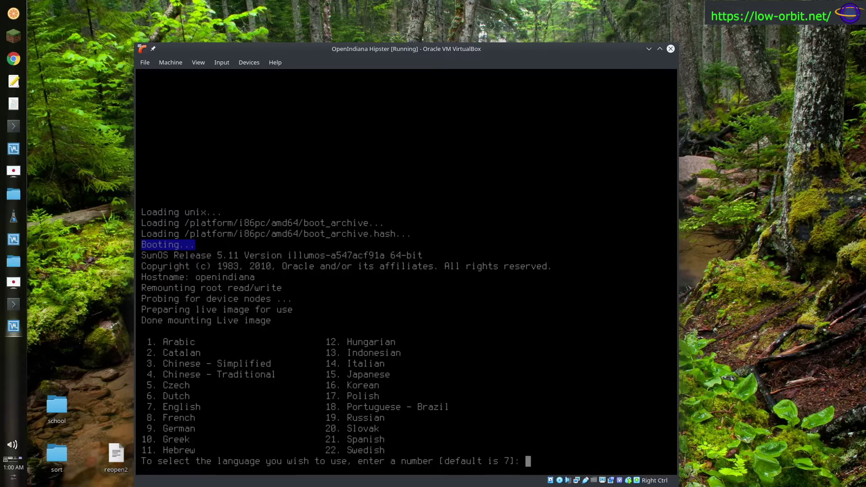
- Accept the default English (7) language and let the live image boot to MATE
{"action": "key", "text": "Return"}
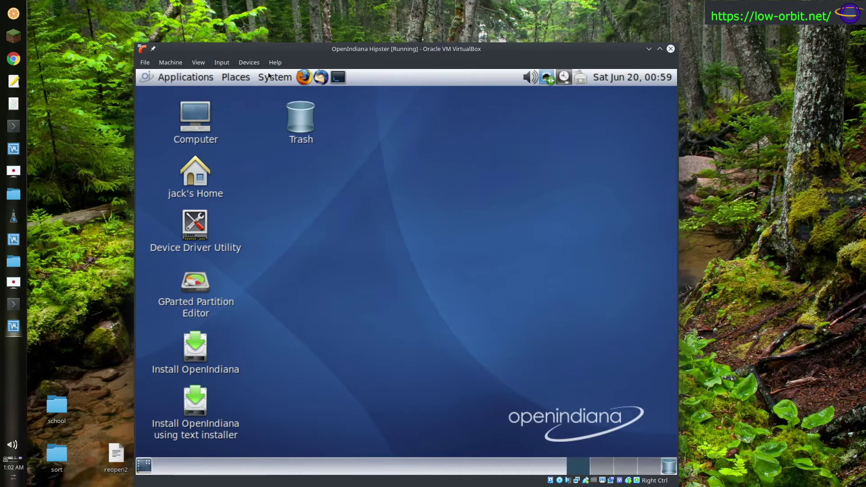
{"action": "left_click", "coordinate": [277, 82]}
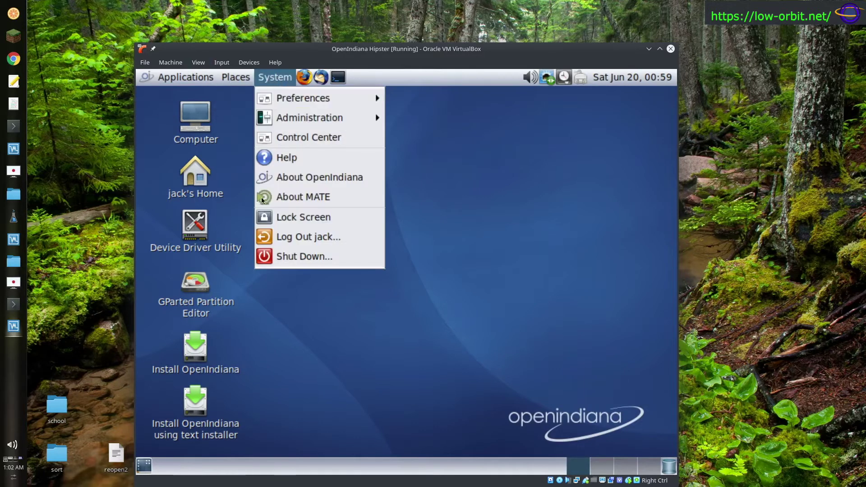
{"action": "left_click", "coordinate": [484, 197]}
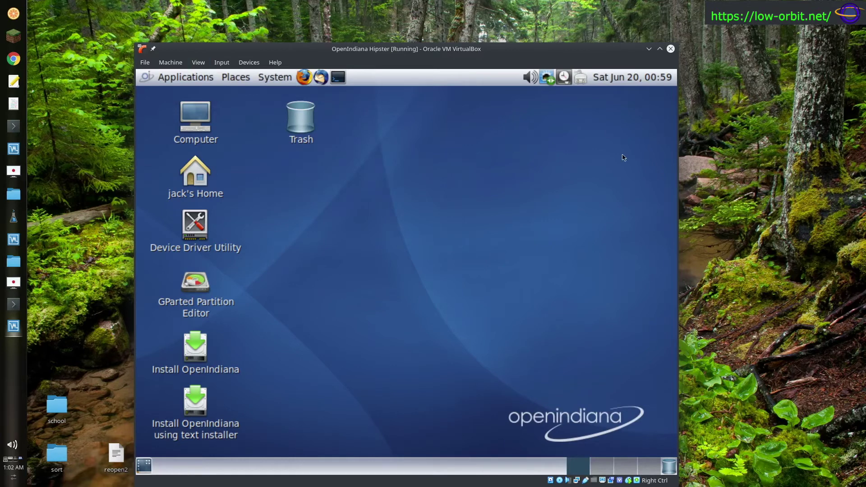
{"action": "left_click", "coordinate": [280, 77]}
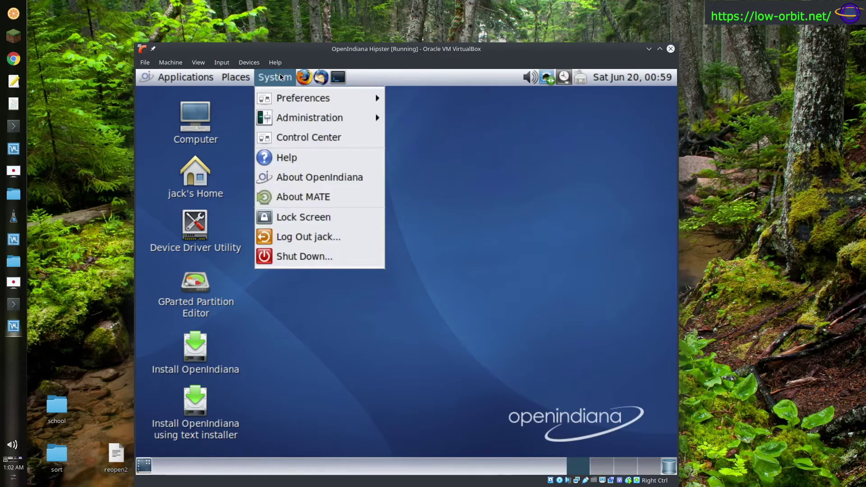
{"action": "left_click", "coordinate": [233, 109]}
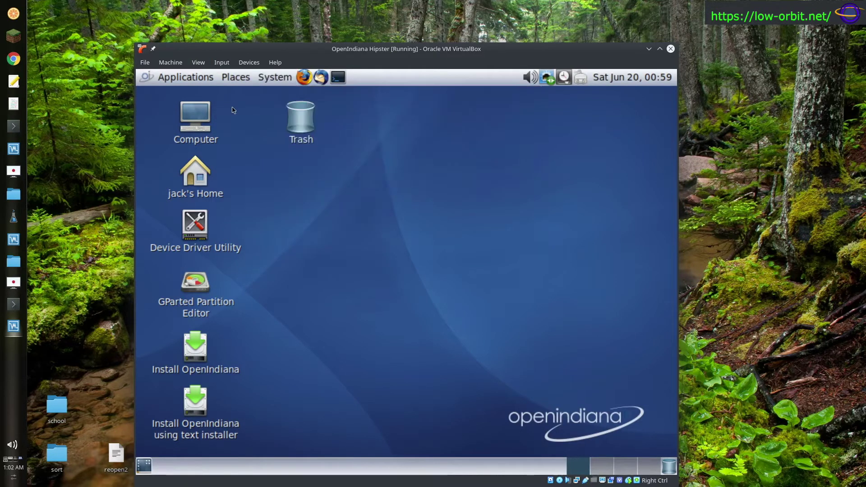
{"action": "left_click", "coordinate": [272, 77]}
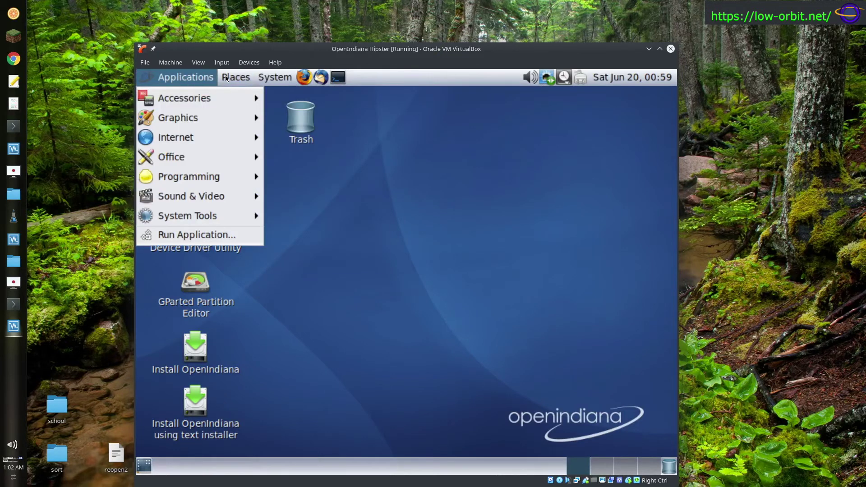
{"action": "mouse_move", "coordinate": [261, 74]}
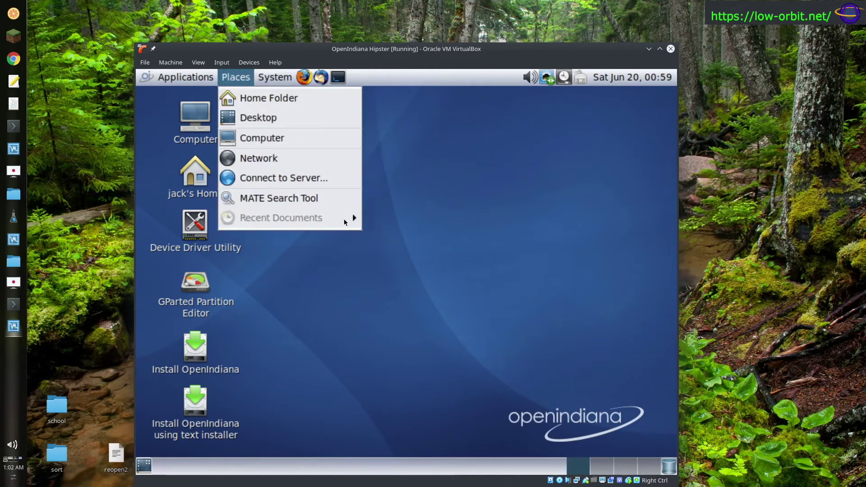
{"action": "left_click", "coordinate": [491, 119]}
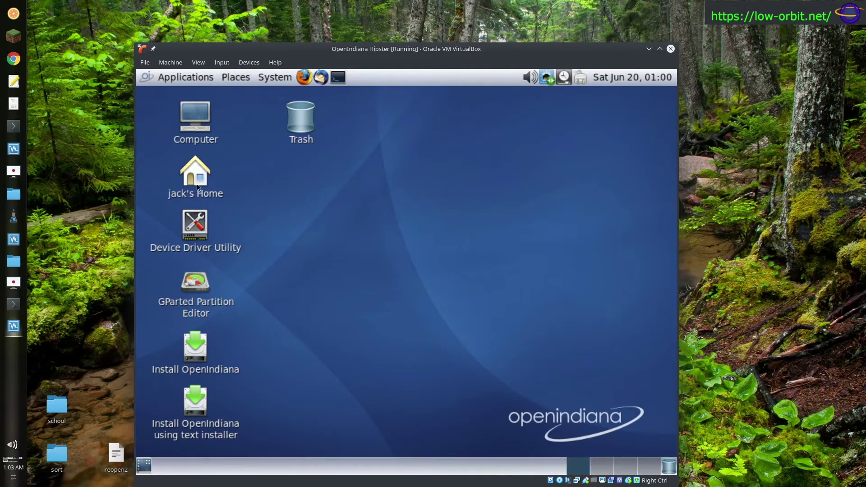
{"action": "double_click", "coordinate": [208, 130]}
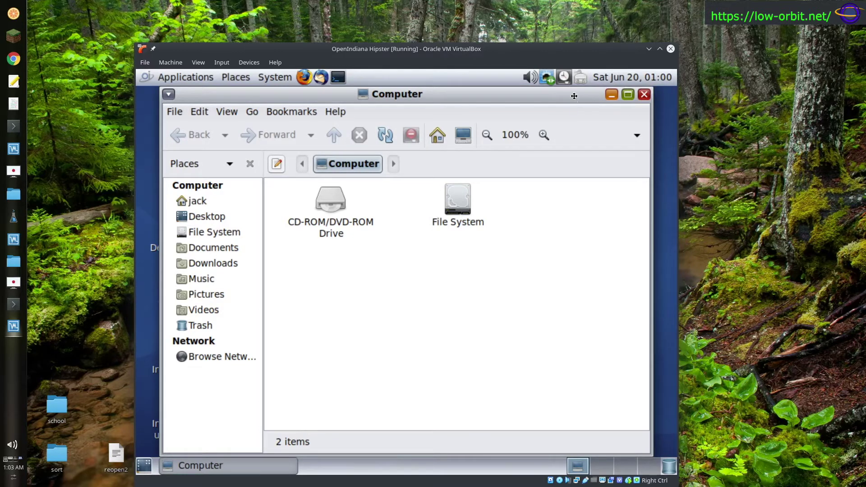
{"action": "left_click_drag", "start_coordinate": [574, 116], "coordinate": [574, 117]}
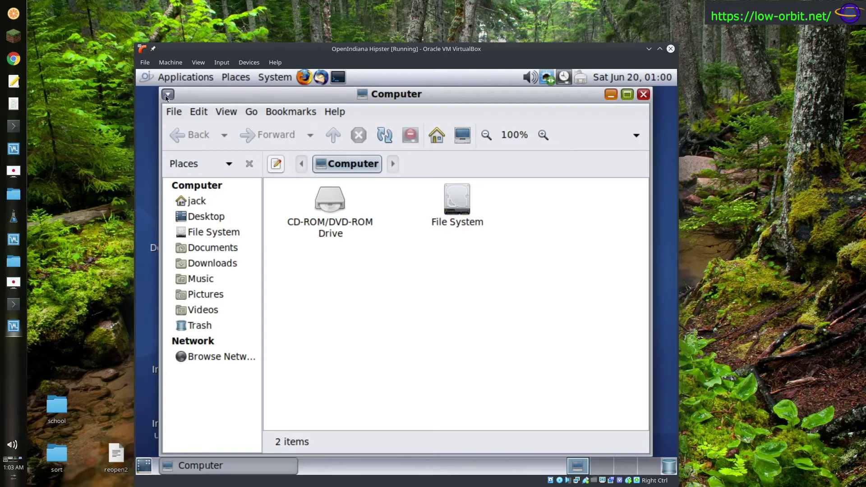
{"action": "left_click", "coordinate": [643, 94]}
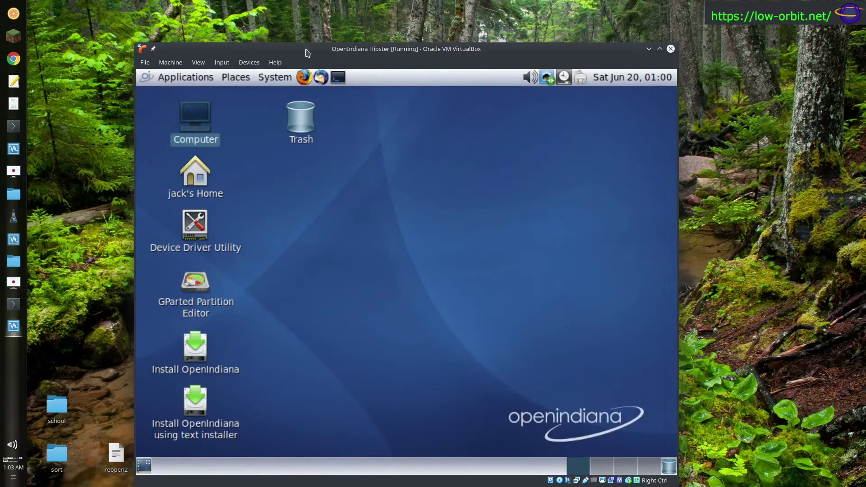
{"action": "left_click", "coordinate": [338, 78]}
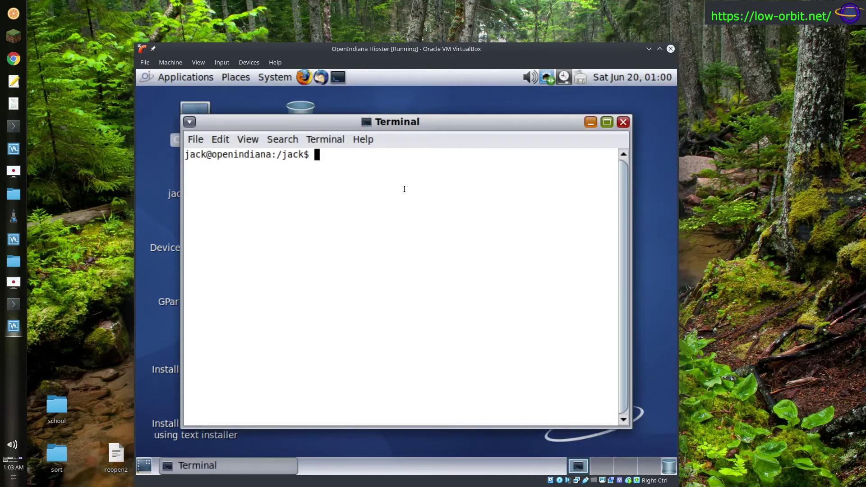
{"action": "type", "text": "uname -a"}
{"action": "key", "text": "Return"}
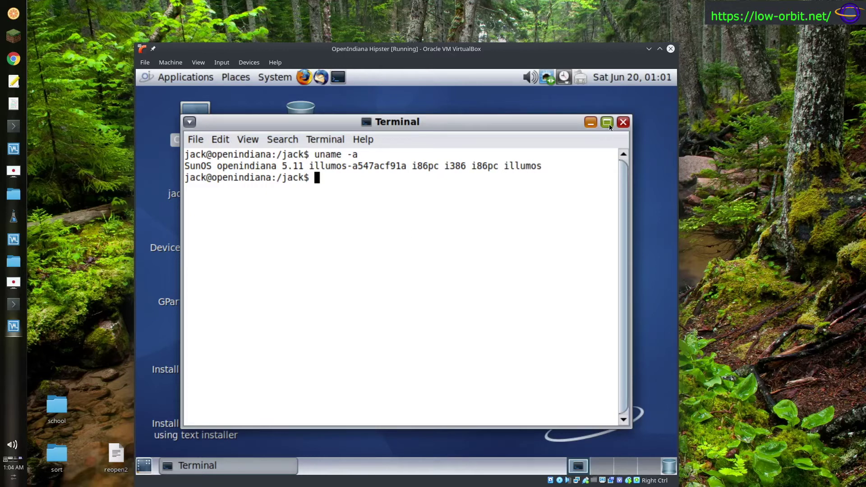
{"action": "left_click", "coordinate": [623, 122]}
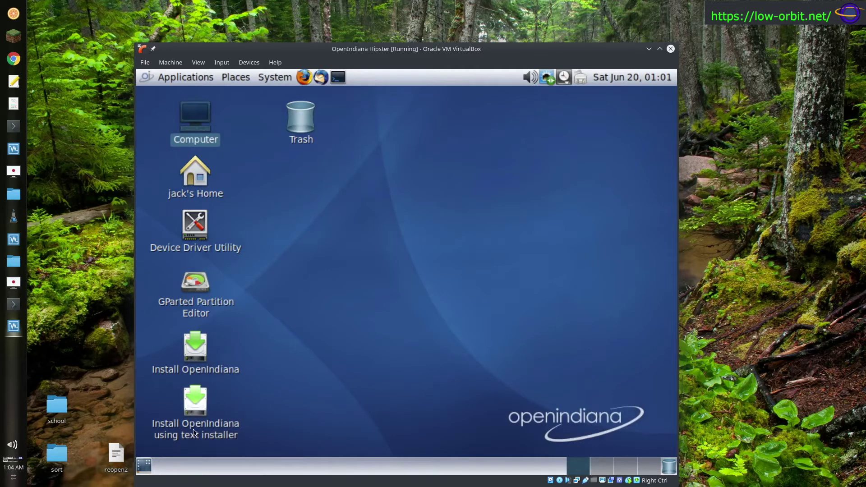
- Launch the OpenIndiana installer and choose to install on the whole 25.0GB disk
{"action": "double_click", "coordinate": [194, 348]}
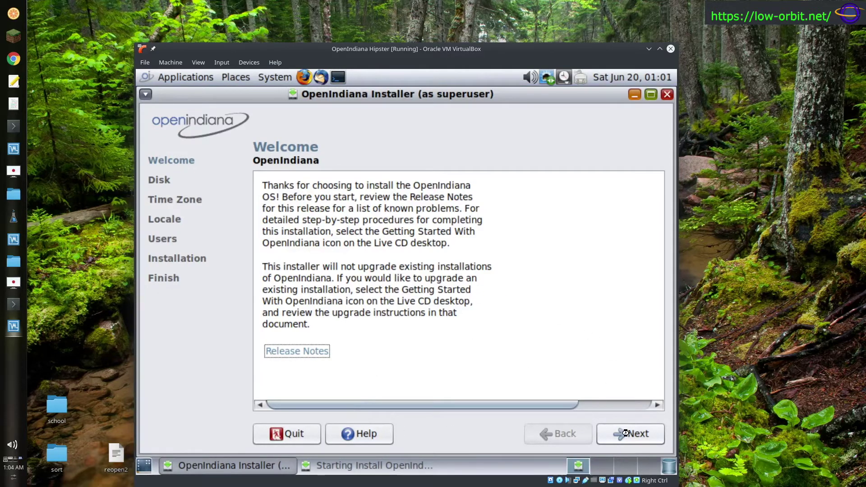
{"action": "left_click", "coordinate": [626, 433]}
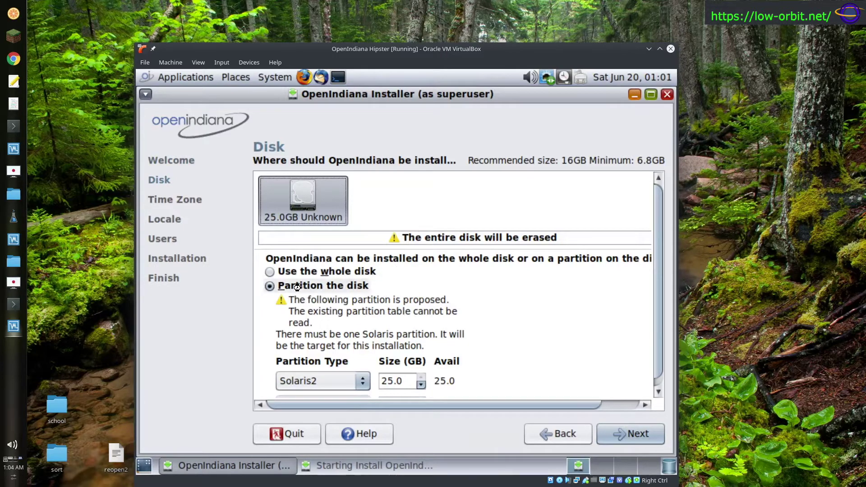
{"action": "left_click", "coordinate": [270, 272]}
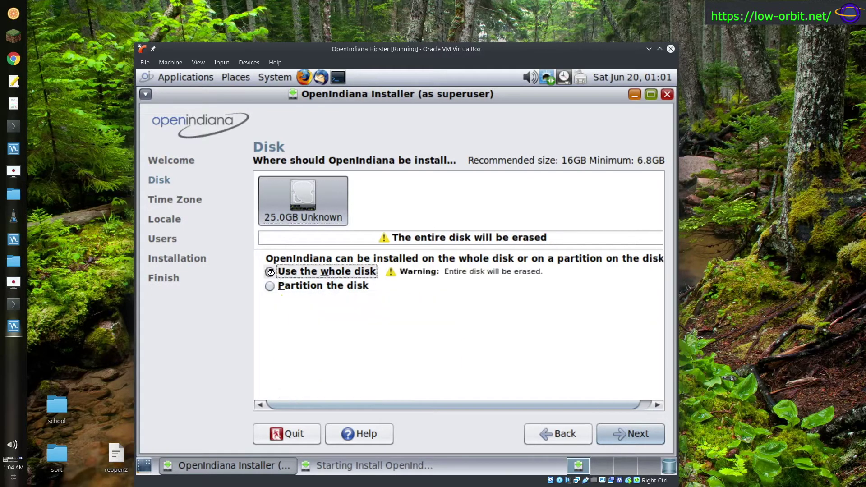
{"action": "left_click", "coordinate": [269, 286]}
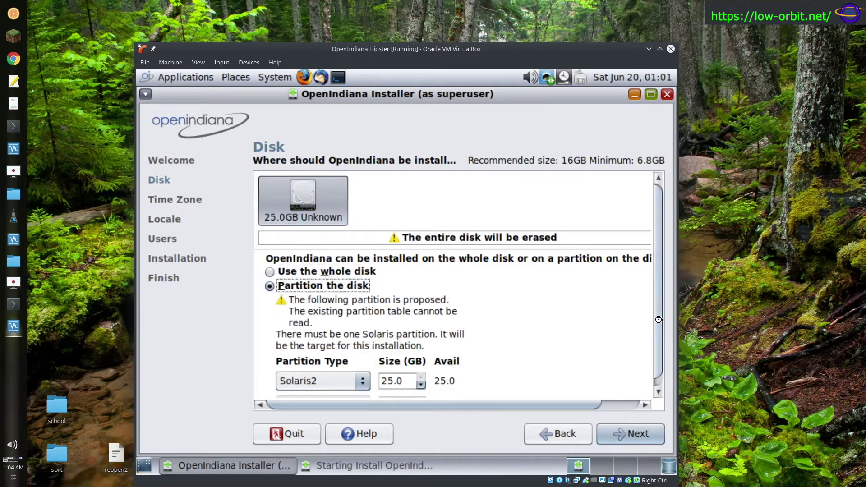
{"action": "scroll", "coordinate": [658, 320], "scroll_direction": "down", "scroll_amount": 1}
{"action": "scroll", "coordinate": [659, 320], "scroll_direction": "up", "scroll_amount": 1}
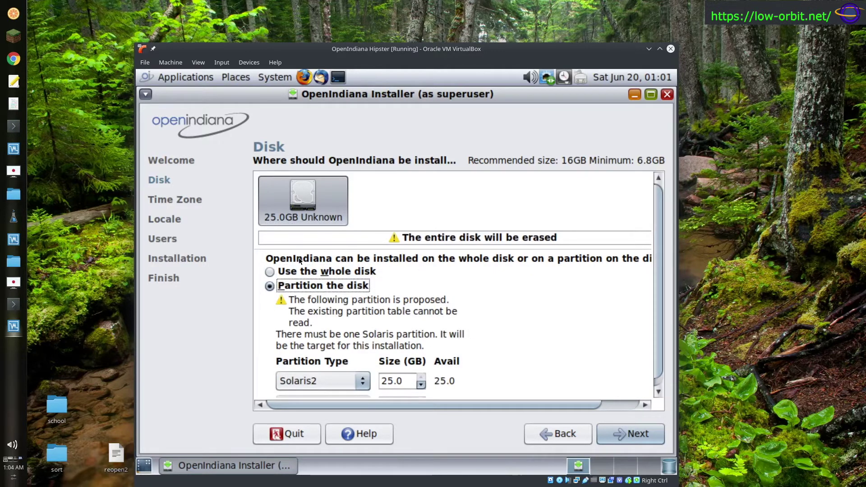
{"action": "left_click", "coordinate": [270, 271]}
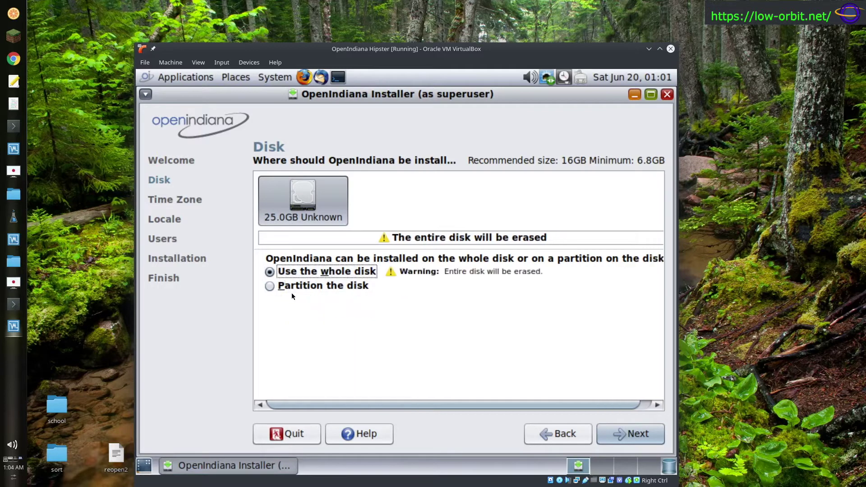
{"action": "left_click", "coordinate": [618, 435]}
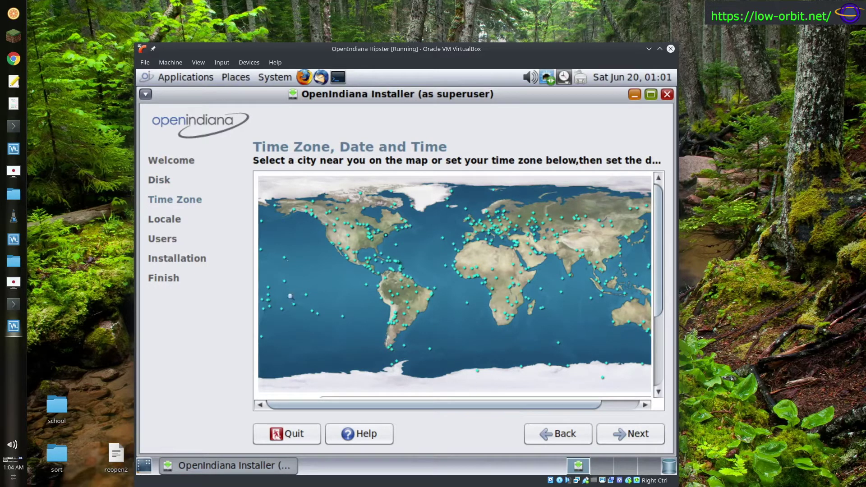
- Accept the default time zone and the English locale to reach the Users page
{"action": "left_click", "coordinate": [624, 436]}
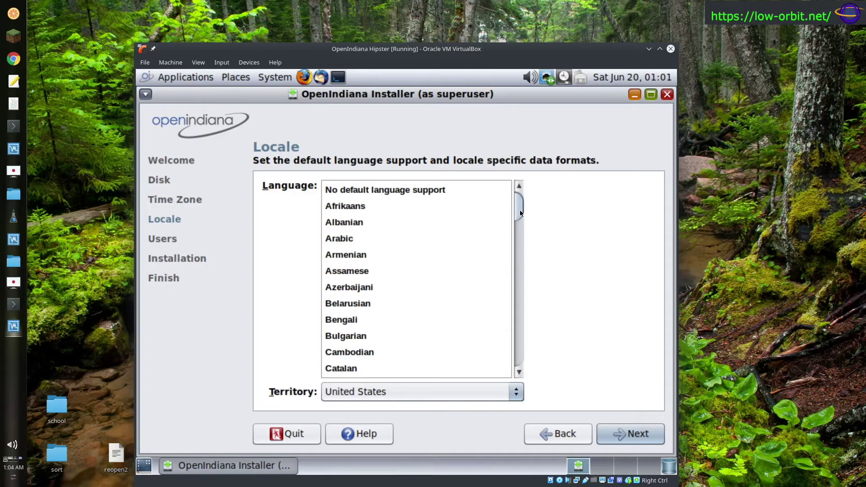
{"action": "left_click_drag", "start_coordinate": [520, 209], "coordinate": [520, 239]}
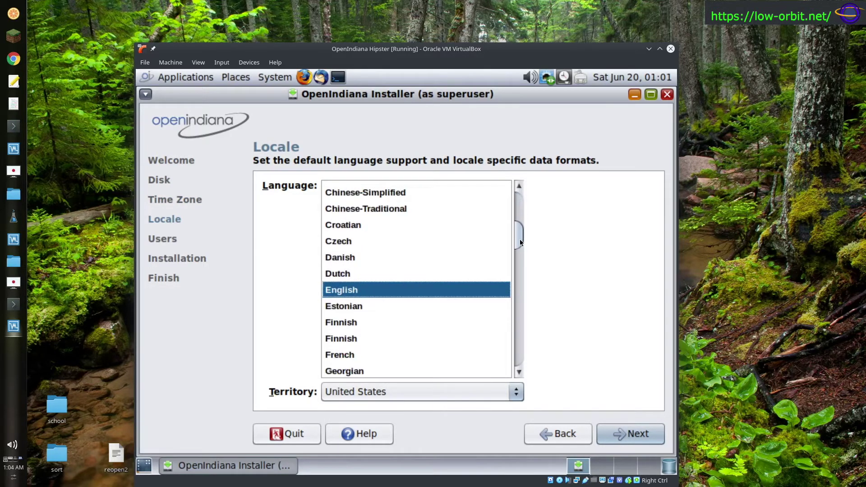
{"action": "left_click", "coordinate": [629, 434]}
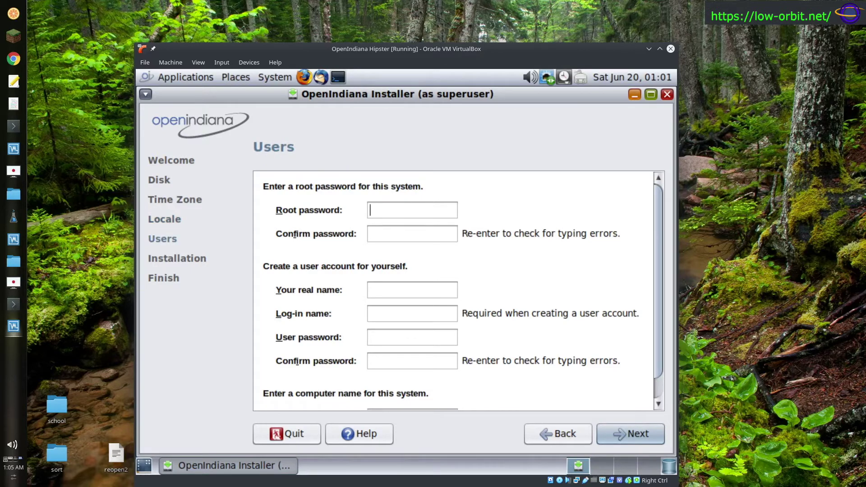
- Fill in the root password, the user's full name, log-in name and user password
{"action": "type", "text": "******"}
{"action": "key", "text": "Tab"}
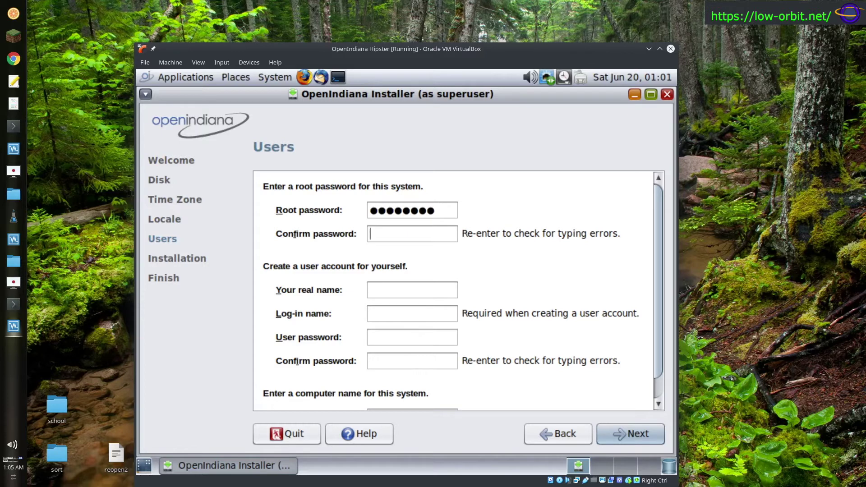
{"action": "type", "text": "password"}
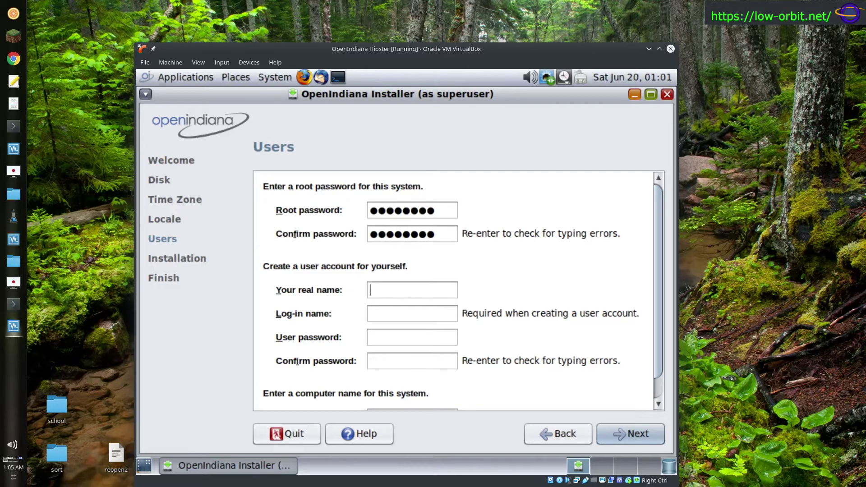
{"action": "type", "text": "User One"}
{"action": "key", "text": "Tab"}
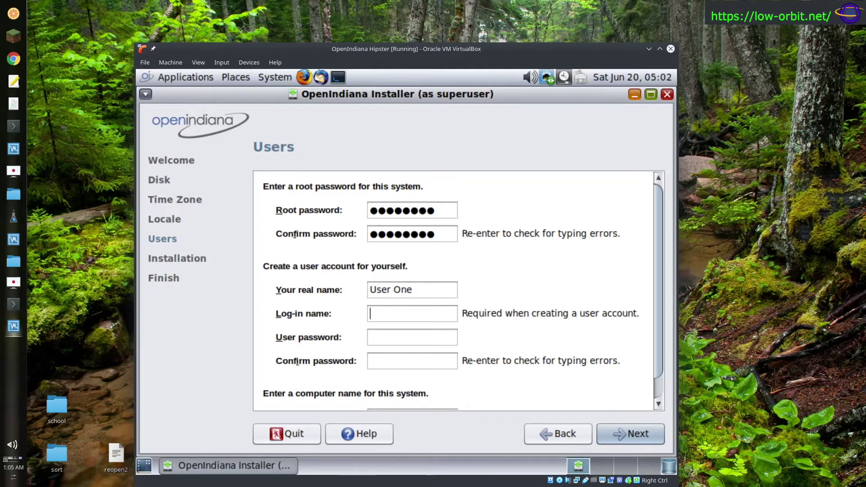
{"action": "type", "text": "user1"}
{"action": "type", "text": "password"}
{"action": "key", "text": "Tab"}
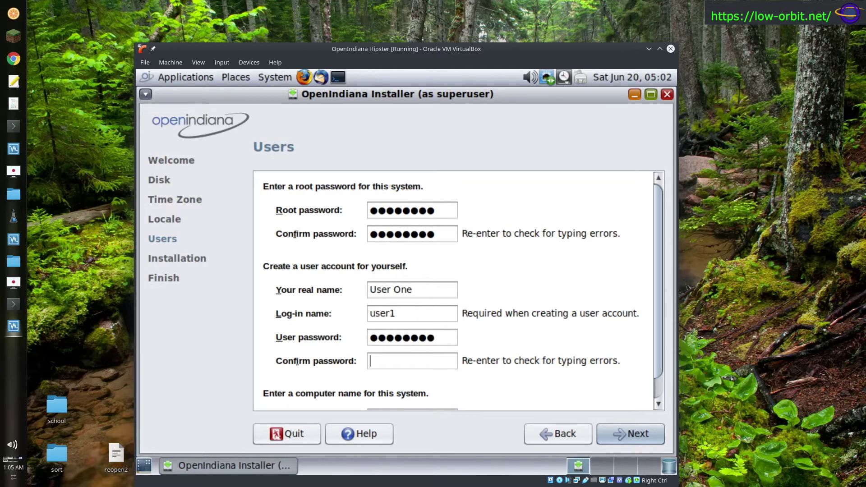
{"action": "type", "text": "password"}
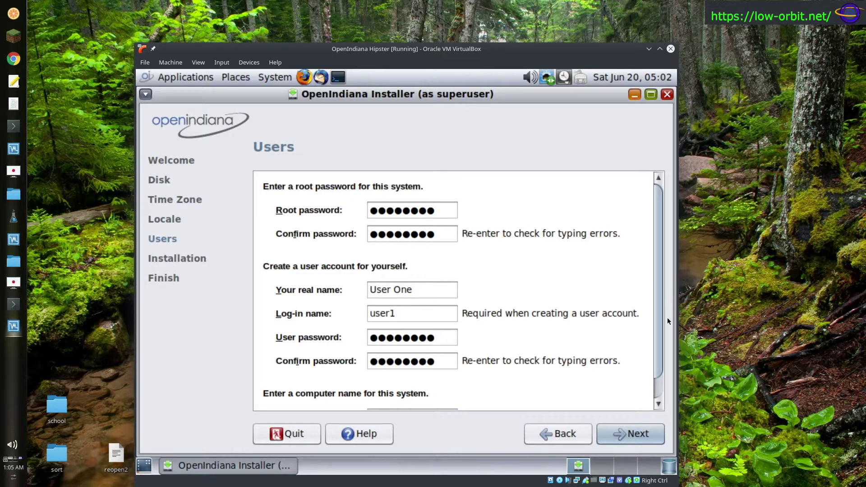
- Keep the computer name as openindiana and continue to the installation review
{"action": "left_click_drag", "start_coordinate": [660, 324], "coordinate": [656, 350]}
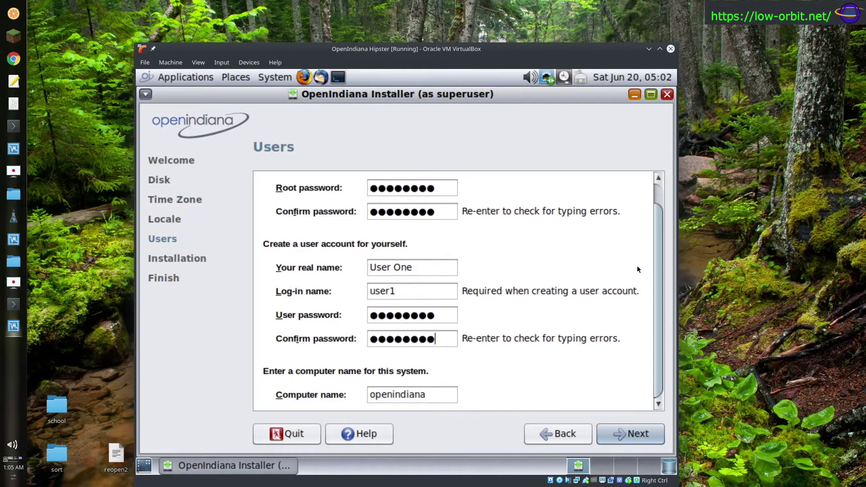
{"action": "scroll", "coordinate": [657, 289], "scroll_direction": "up", "scroll_amount": 1}
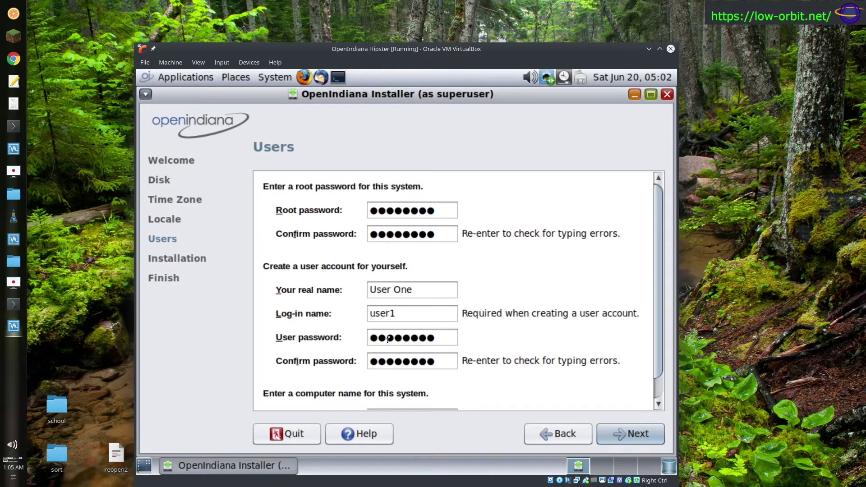
{"action": "scroll", "coordinate": [657, 315], "scroll_direction": "down", "scroll_amount": 1}
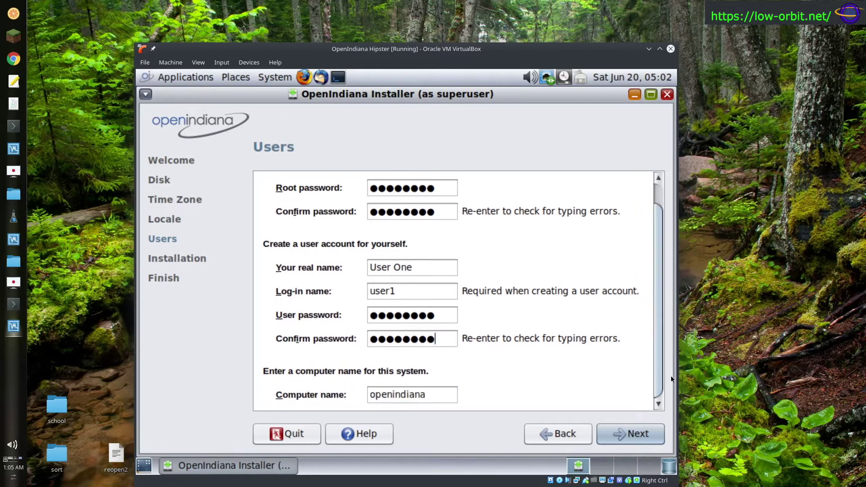
{"action": "left_click", "coordinate": [437, 390]}
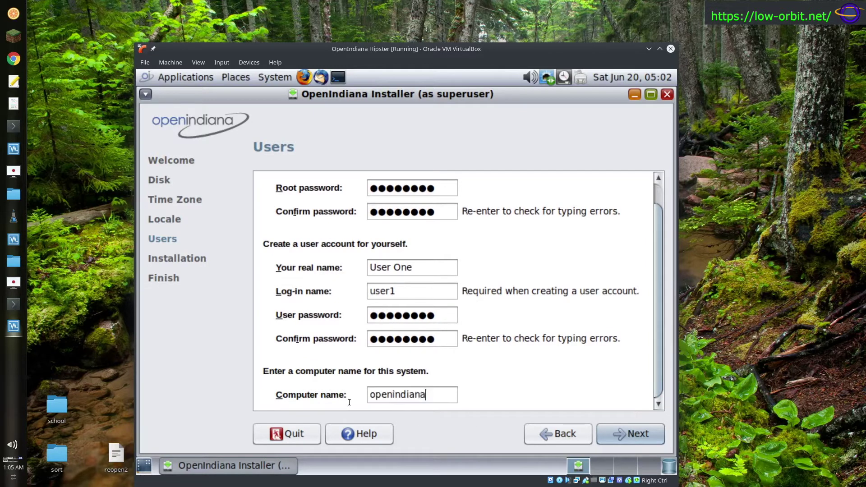
{"action": "left_click_drag", "start_coordinate": [429, 395], "coordinate": [402, 396]}
{"action": "double_click", "coordinate": [402, 395]}
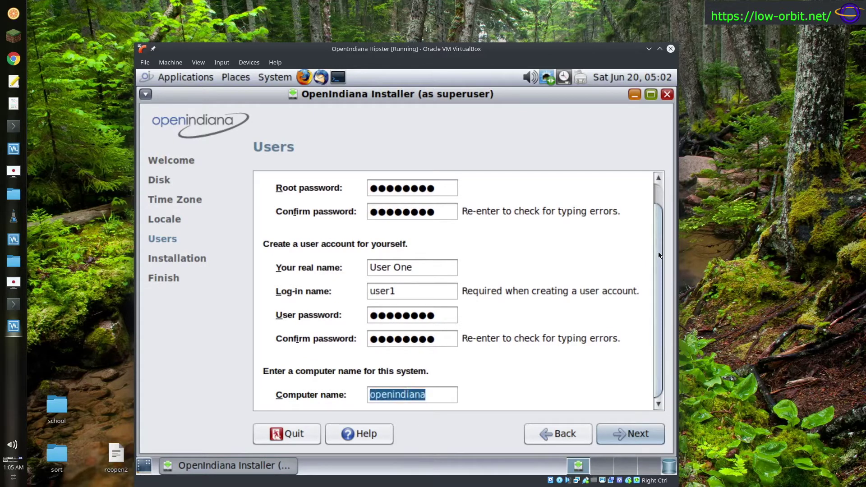
{"action": "scroll", "coordinate": [659, 181], "scroll_direction": "up", "scroll_amount": 1}
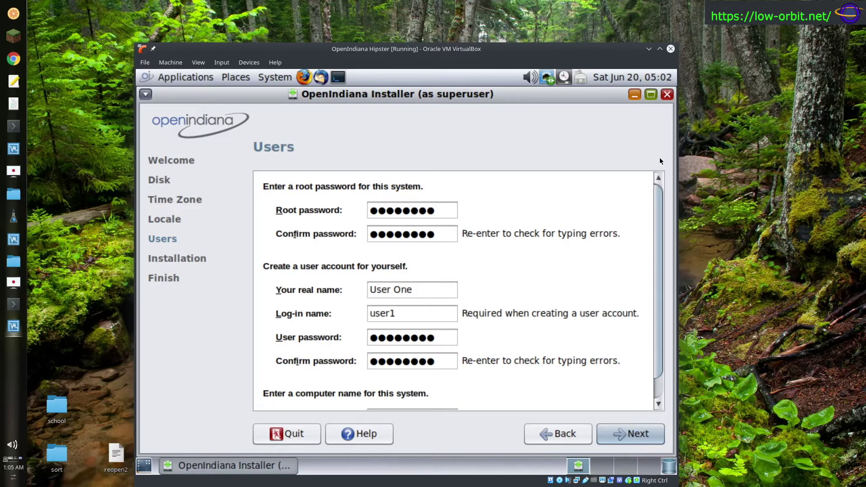
{"action": "scroll", "coordinate": [657, 280], "scroll_direction": "down", "scroll_amount": 1}
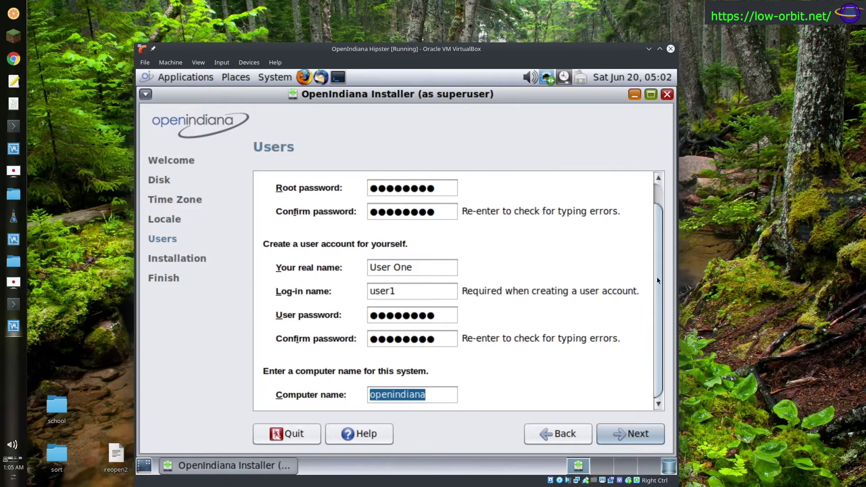
{"action": "left_click", "coordinate": [438, 399]}
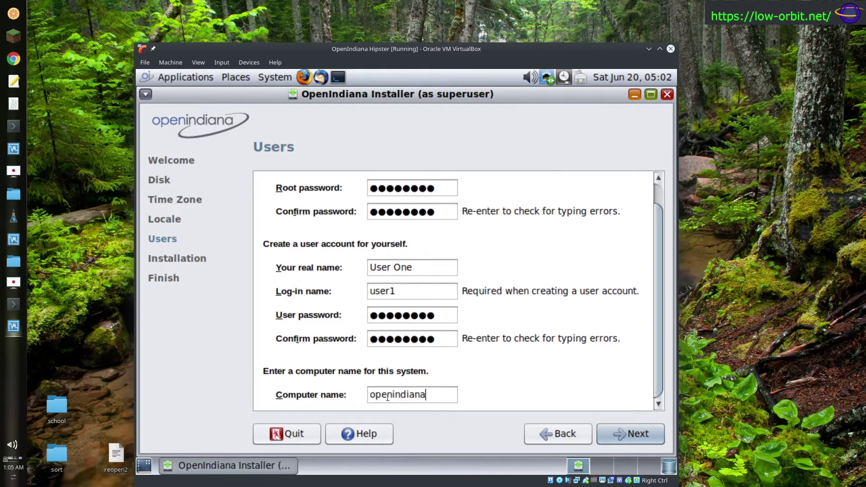
{"action": "left_click", "coordinate": [638, 433]}
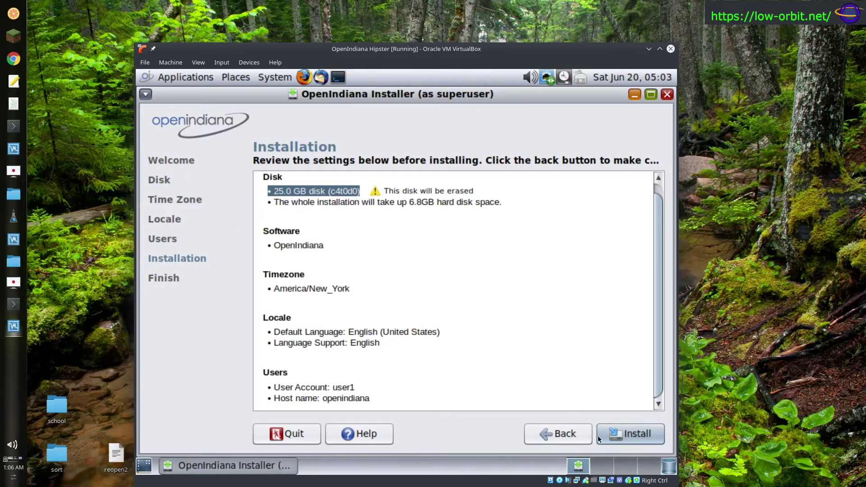
- Start installing with the 25.0 GB disk, America/New_York, English and host openindiana
{"action": "left_click", "coordinate": [621, 434]}
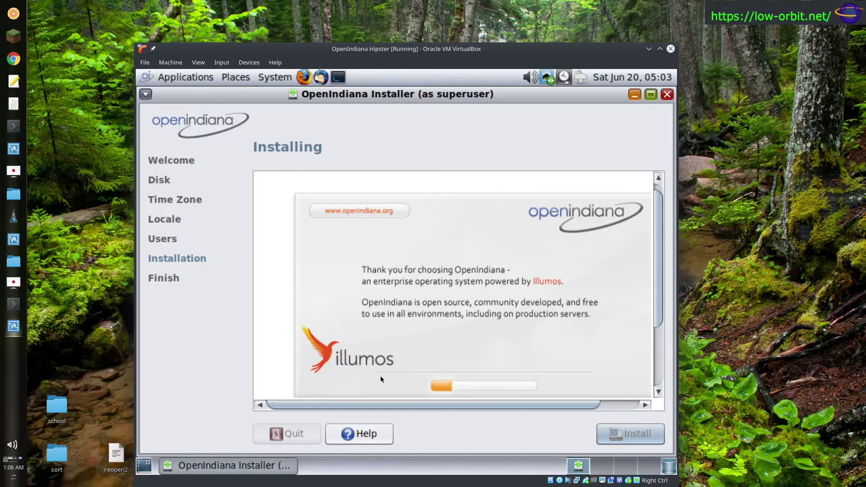
- Open a Terminal from the top panel while the installer runs
{"action": "left_click", "coordinate": [338, 78]}
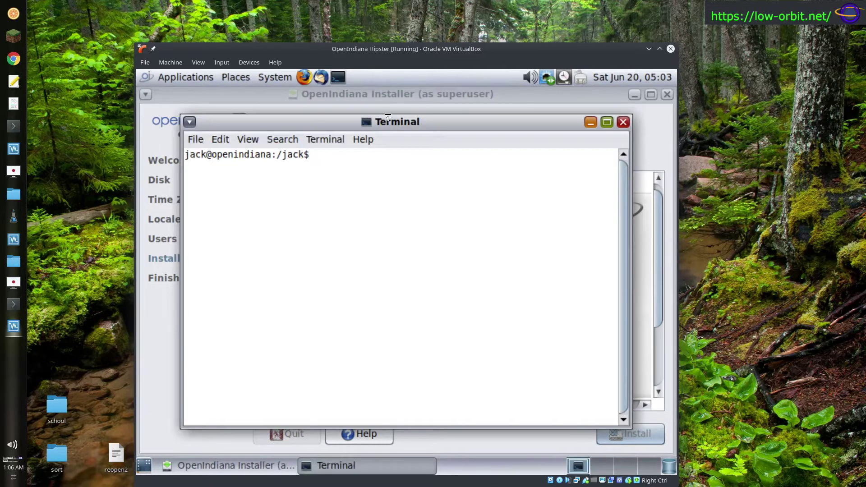
- Check disk usage in the terminal with df -h, df -h . and zfs
{"action": "left_click_drag", "start_coordinate": [404, 128], "coordinate": [406, 100]}
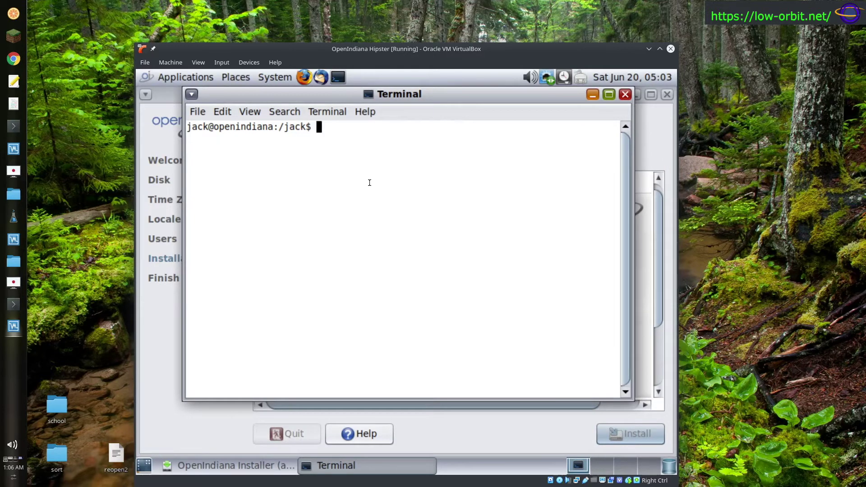
{"action": "type", "text": "df -h"}
{"action": "key", "text": "Return"}
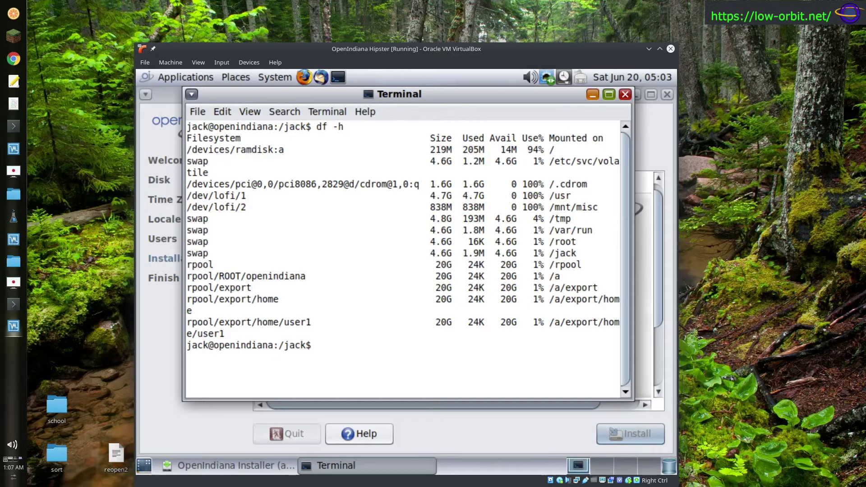
{"action": "type", "text": "df -h ."}
{"action": "key", "text": "Return"}
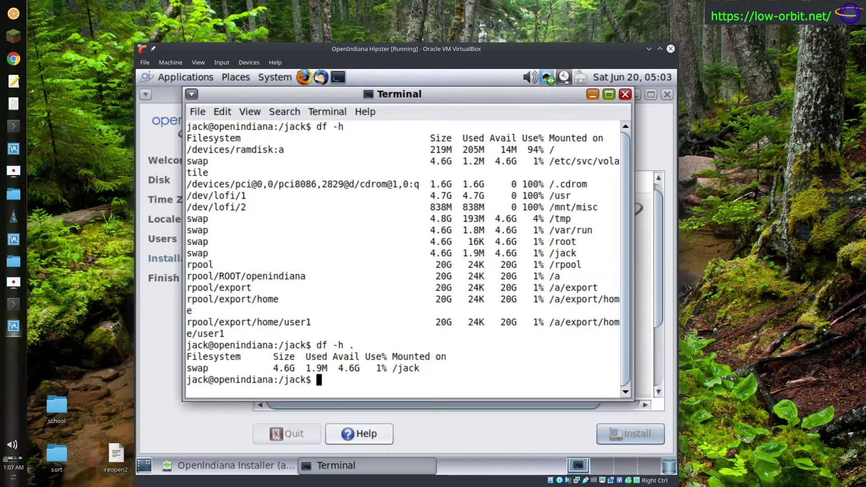
{"action": "type", "text": "zfs"}
{"action": "key", "text": "Return"}
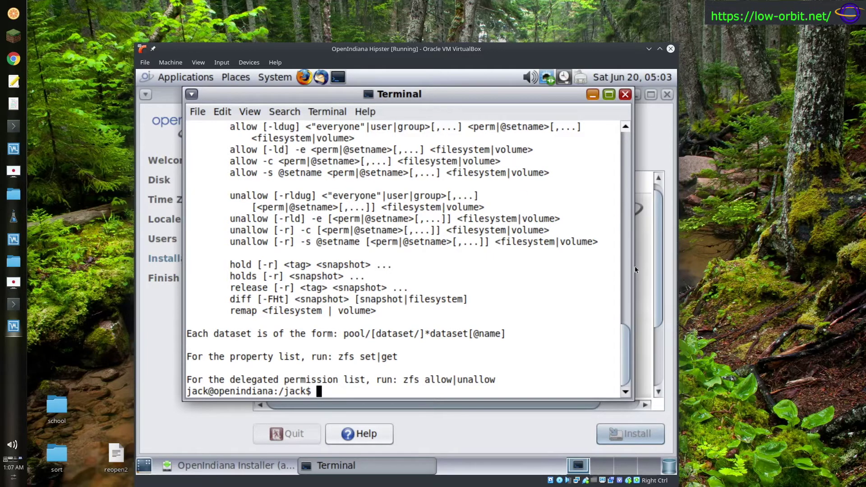
- Run zpool and zpool status to confirm rpool is ONLINE with no errors
{"action": "left_click_drag", "start_coordinate": [624, 329], "coordinate": [615, 413]}
{"action": "type", "text": "zpool"}
{"action": "key", "text": "Return"}
{"action": "type", "text": "zpool status"}
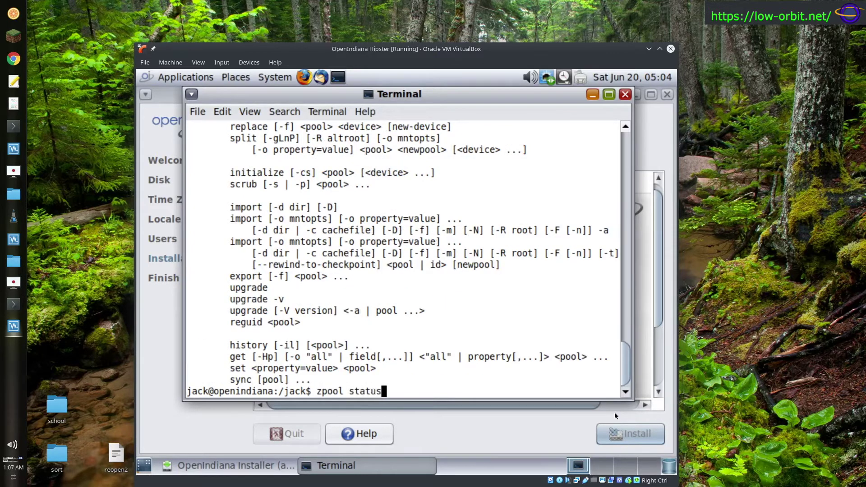
{"action": "key", "text": "Return"}
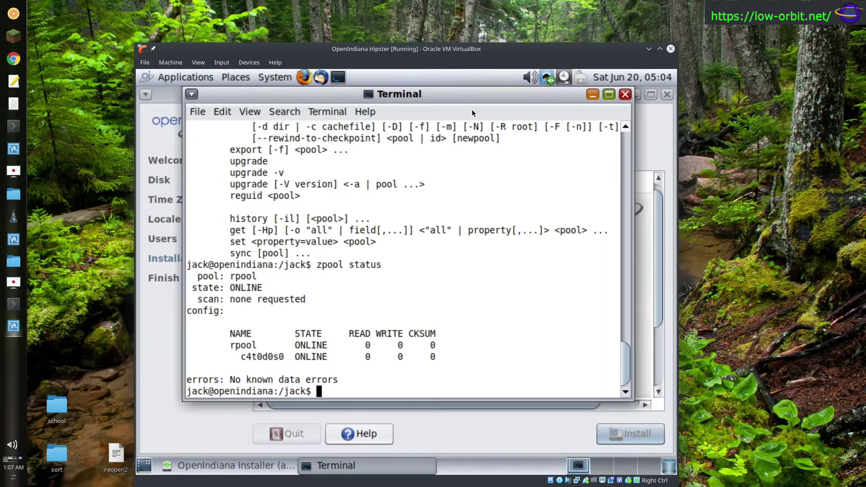
{"action": "mouse_move", "coordinate": [475, 121]}
{"action": "left_mouse_down"}
{"action": "mouse_move", "coordinate": [548, 456]}
{"action": "mouse_move", "coordinate": [540, 417]}
{"action": "mouse_move", "coordinate": [630, 351]}
{"action": "mouse_move", "coordinate": [766, 391]}
{"action": "mouse_move", "coordinate": [437, 461]}
{"action": "mouse_move", "coordinate": [534, 156]}
{"action": "mouse_move", "coordinate": [465, 130]}
{"action": "left_mouse_up"}
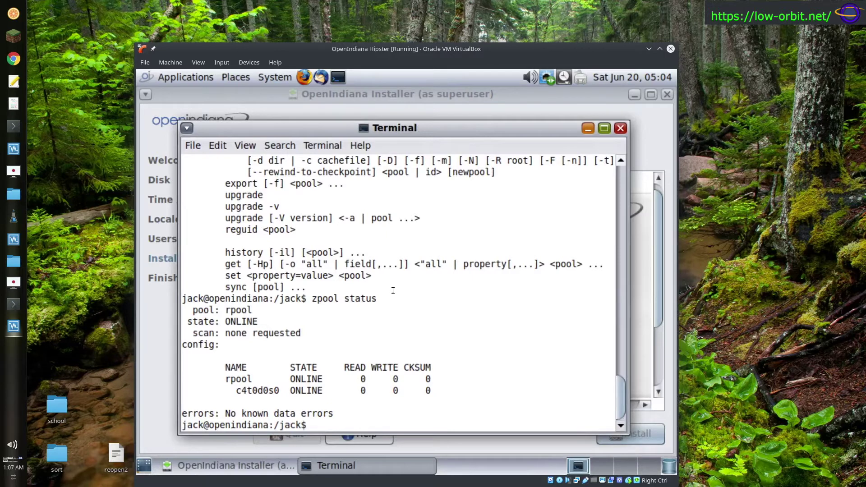
{"action": "left_click_drag", "start_coordinate": [339, 126], "coordinate": [313, 109]}
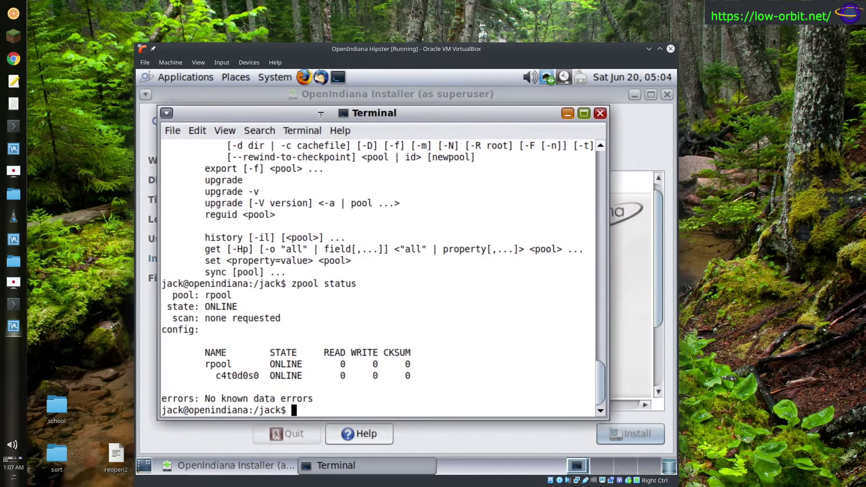
- Switch the terminal profile from system colours to Solarized light, then Solarized dark
{"action": "left_click", "coordinate": [217, 131]}
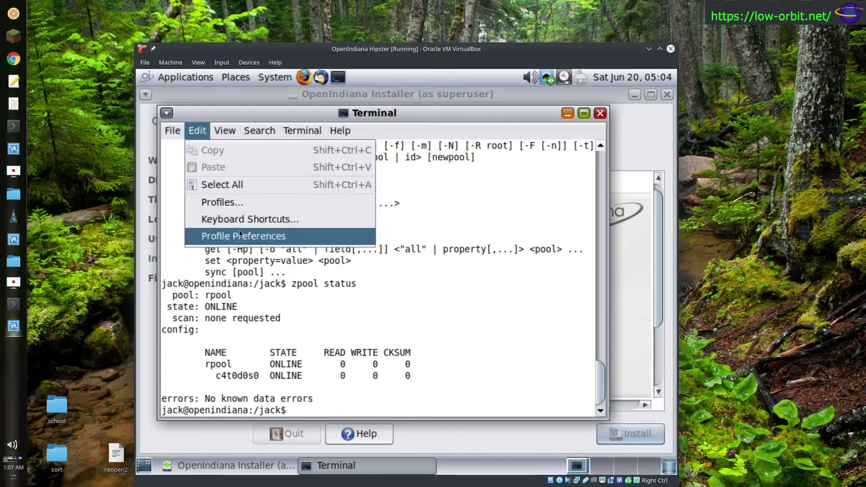
{"action": "left_click", "coordinate": [239, 233]}
{"action": "left_click", "coordinate": [338, 126]}
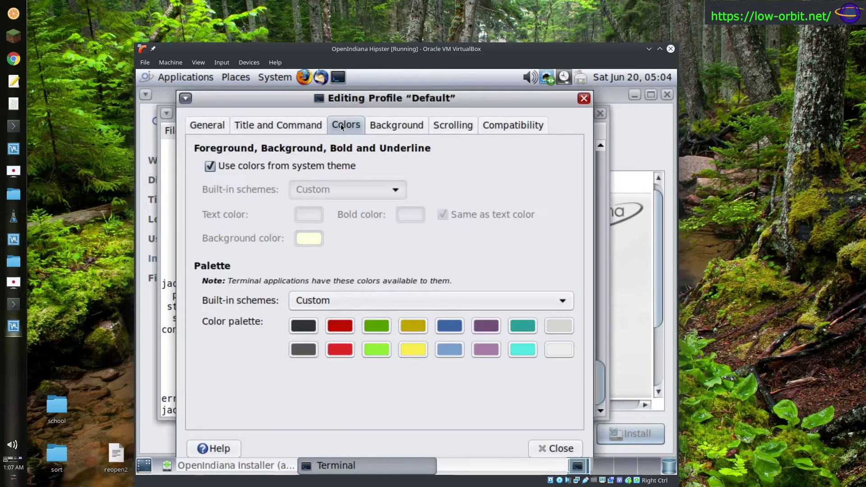
{"action": "left_click", "coordinate": [211, 166]}
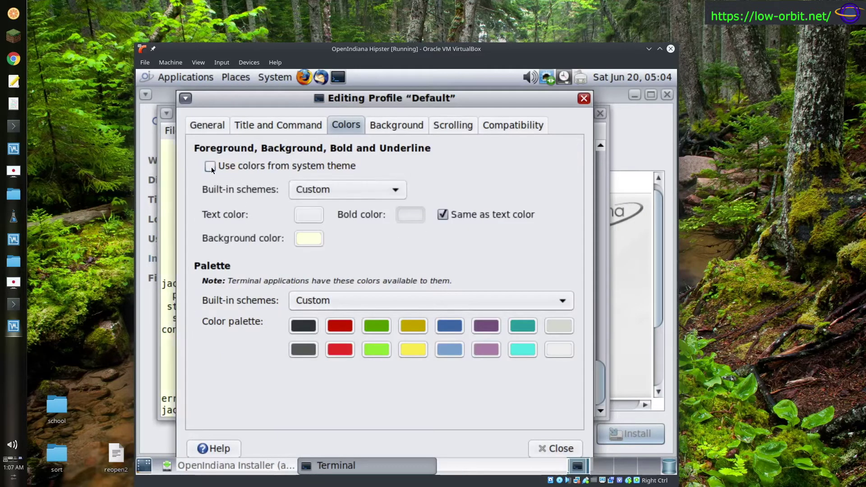
{"action": "left_click", "coordinate": [395, 190]}
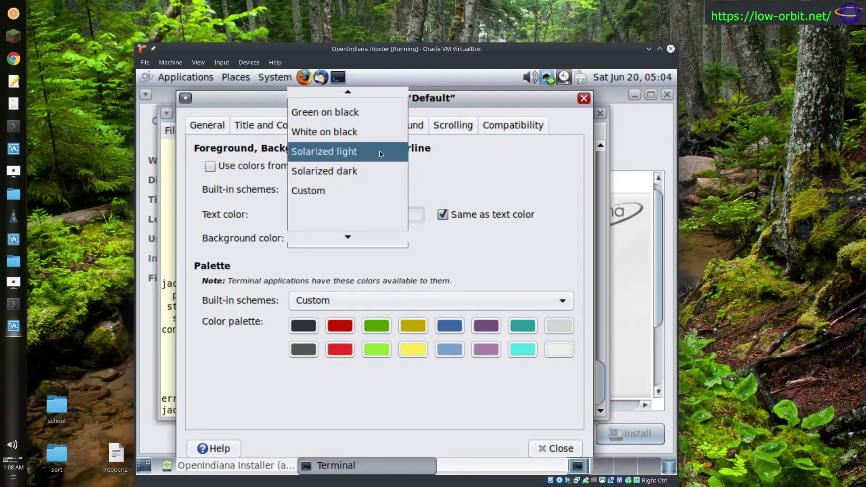
{"action": "left_click", "coordinate": [343, 151]}
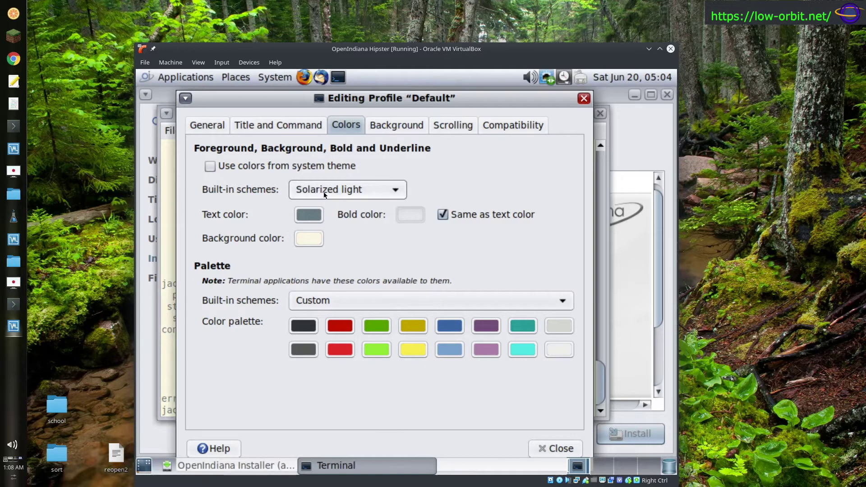
{"action": "double_click", "coordinate": [338, 190]}
{"action": "left_click", "coordinate": [338, 190]}
{"action": "left_click", "coordinate": [334, 208]}
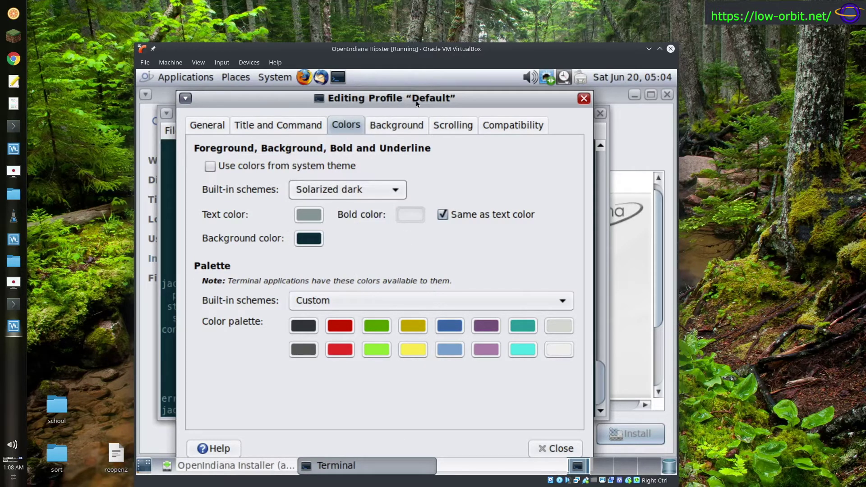
{"action": "left_click", "coordinate": [584, 98]}
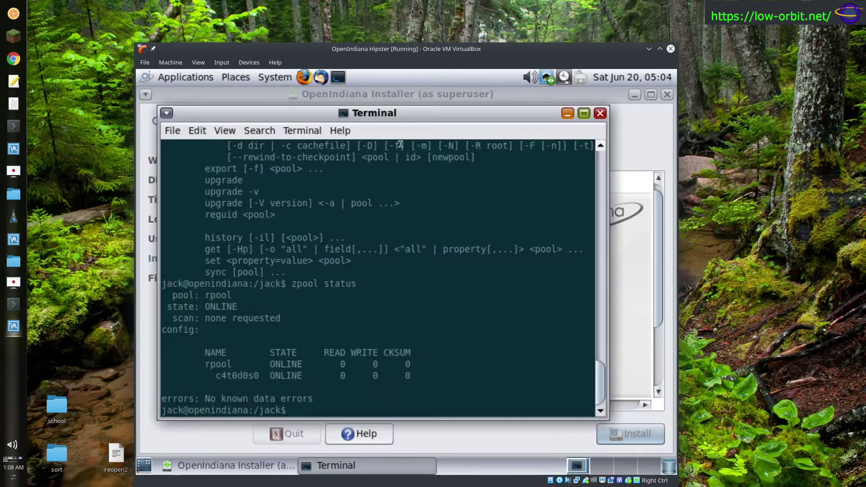
{"action": "left_click_drag", "start_coordinate": [404, 120], "coordinate": [385, 133]}
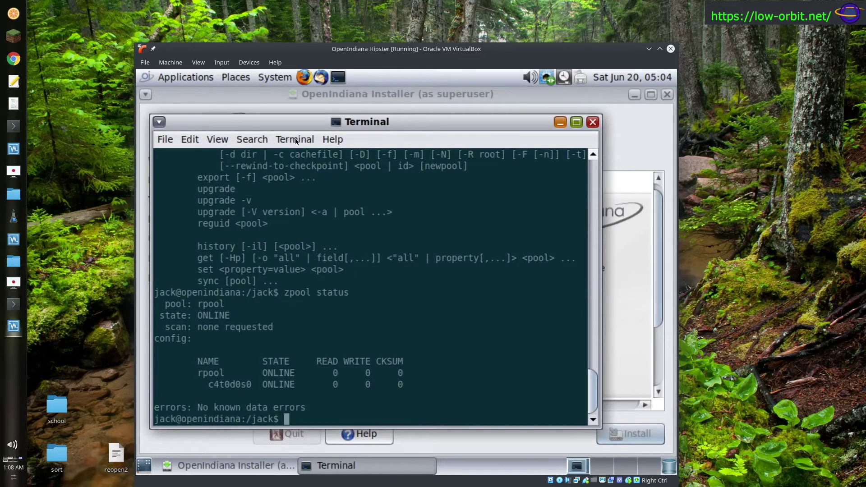
- View the About MATE Terminal information from the terminal's menu
{"action": "left_click", "coordinate": [252, 140]}
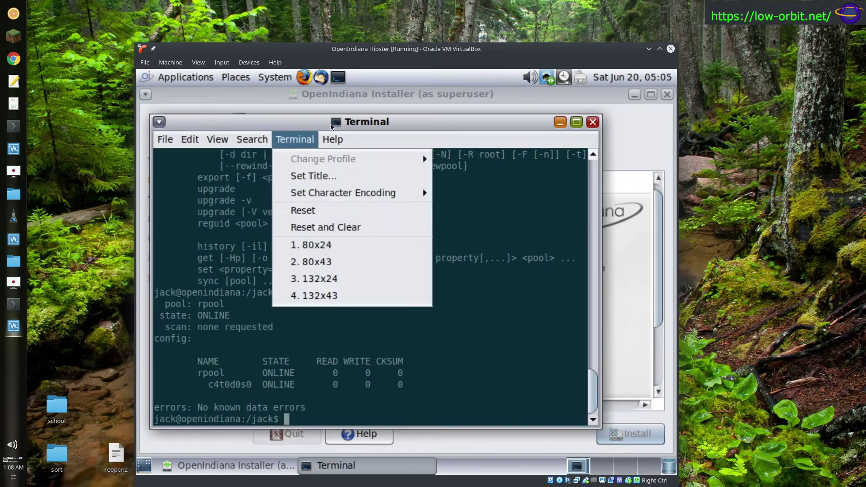
{"action": "left_click", "coordinate": [334, 177]}
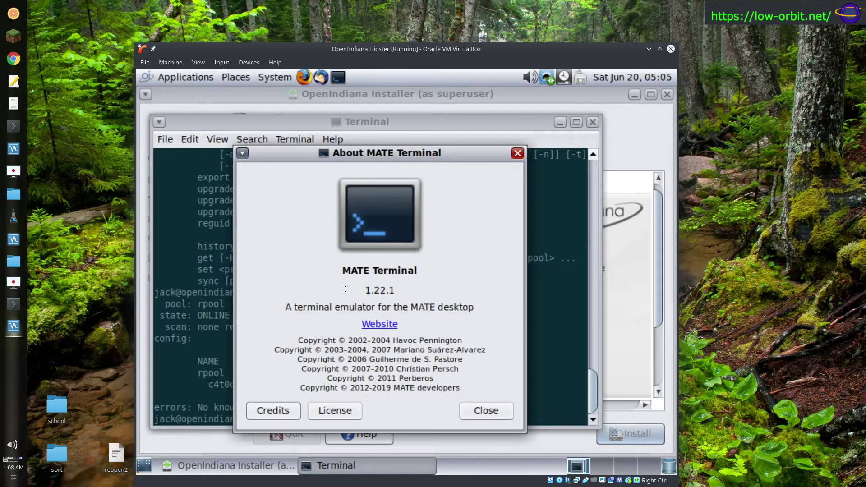
{"action": "left_click", "coordinate": [518, 154]}
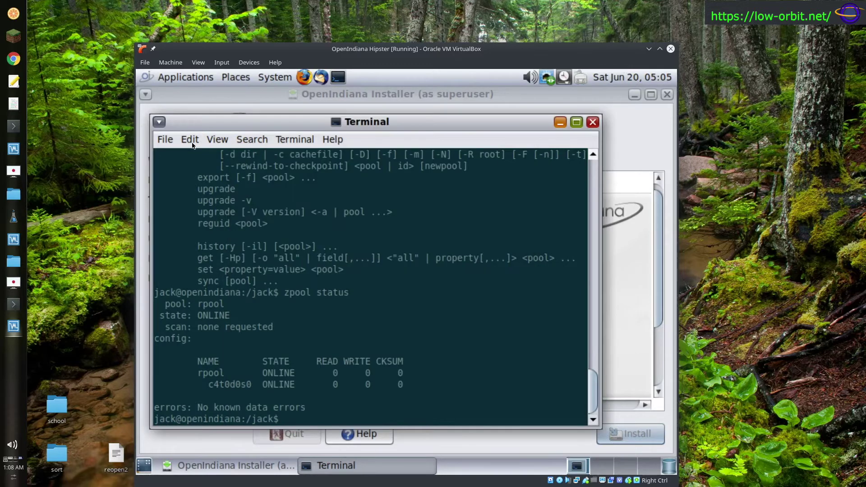
- Make the terminal background transparent with shading dragged toward Maximum
{"action": "left_click", "coordinate": [192, 142]}
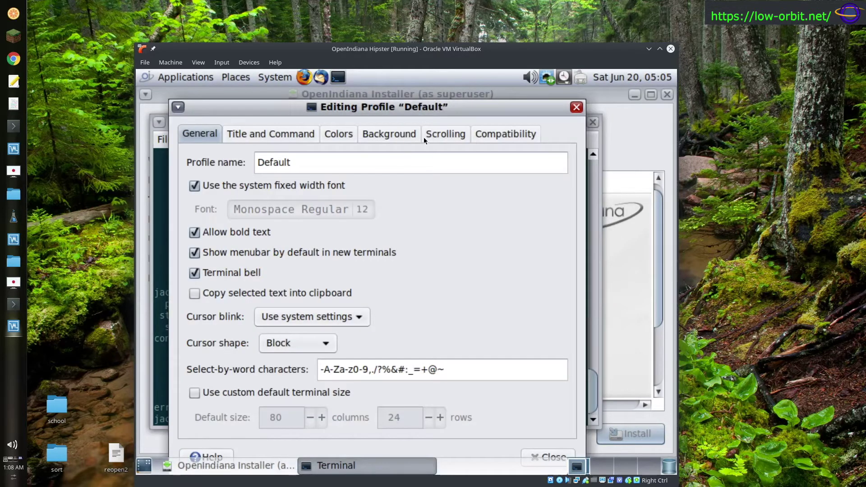
{"action": "left_click", "coordinate": [384, 137]}
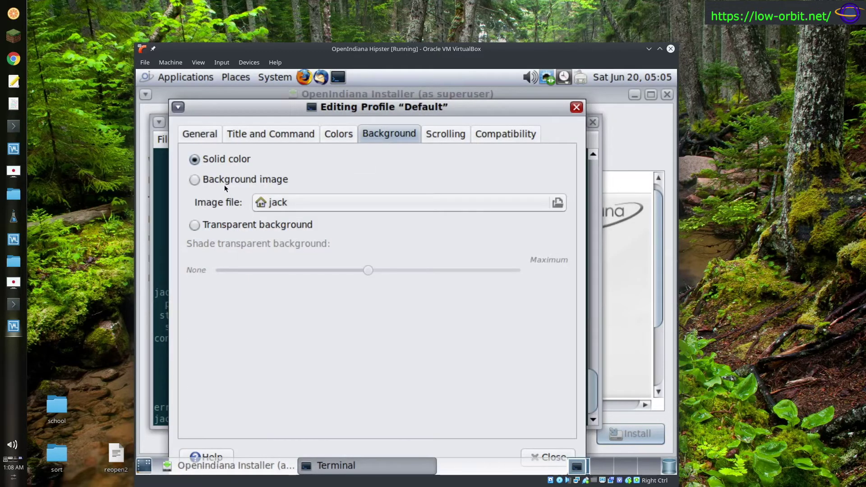
{"action": "left_click", "coordinate": [195, 225]}
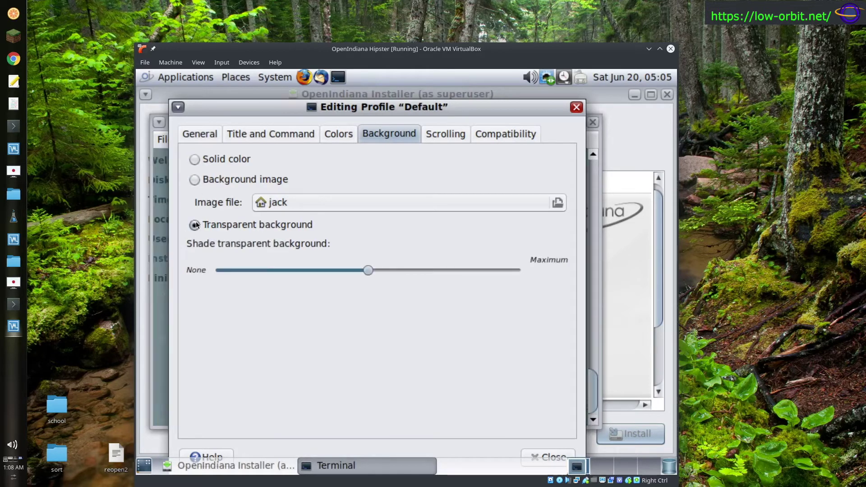
{"action": "left_click_drag", "start_coordinate": [367, 272], "coordinate": [471, 271]}
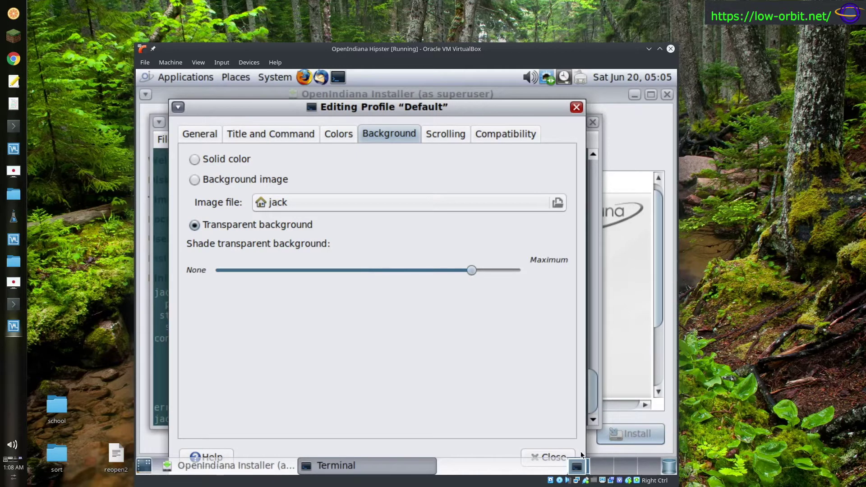
{"action": "left_click", "coordinate": [553, 457]}
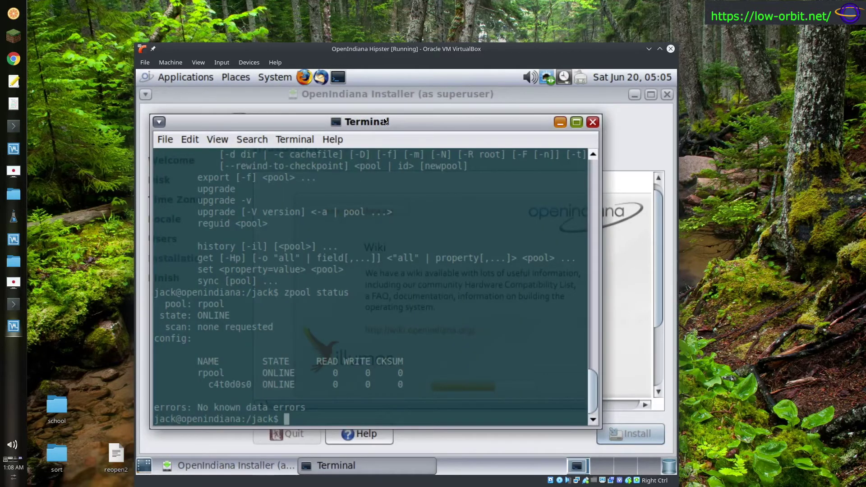
{"action": "left_click_drag", "start_coordinate": [384, 121], "coordinate": [412, 136]}
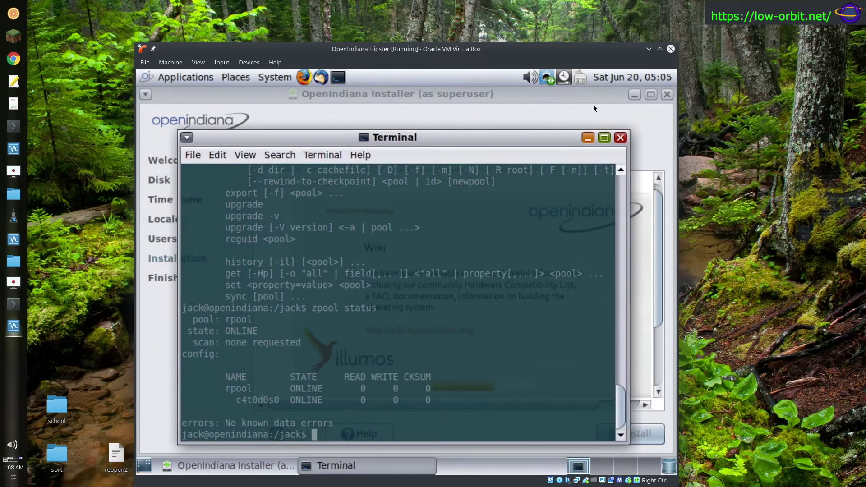
- Minimize the installer and pick the orange flower picture as the desktop background
{"action": "left_click", "coordinate": [633, 95]}
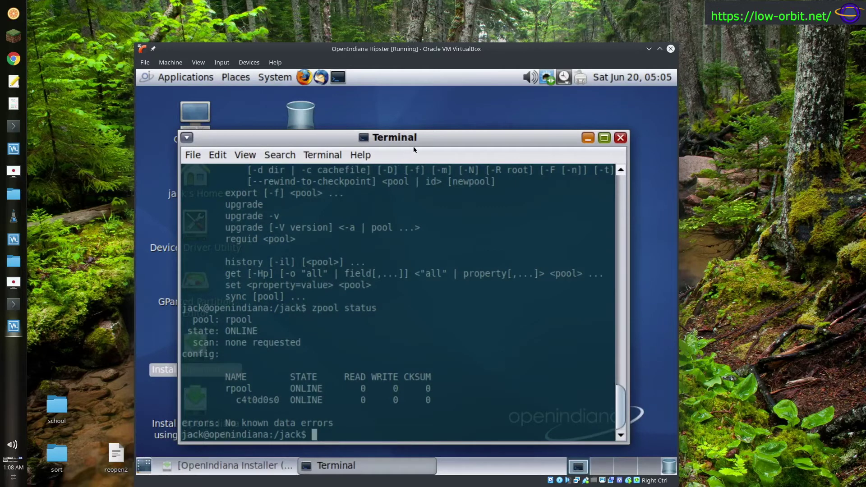
{"action": "left_click_drag", "start_coordinate": [413, 146], "coordinate": [387, 117]}
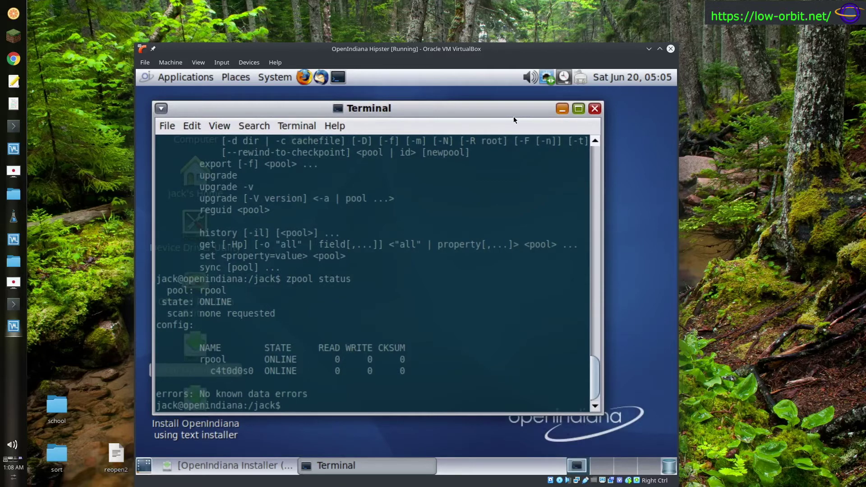
{"action": "right_click", "coordinate": [655, 217]}
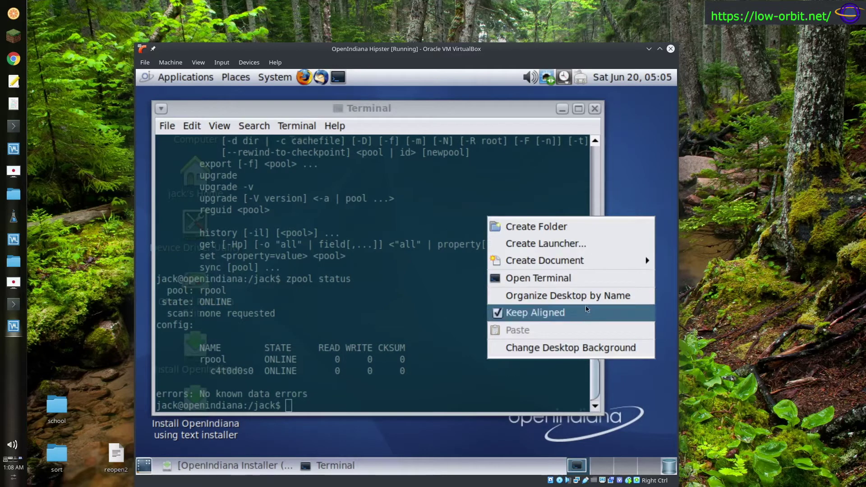
{"action": "left_click", "coordinate": [421, 371]}
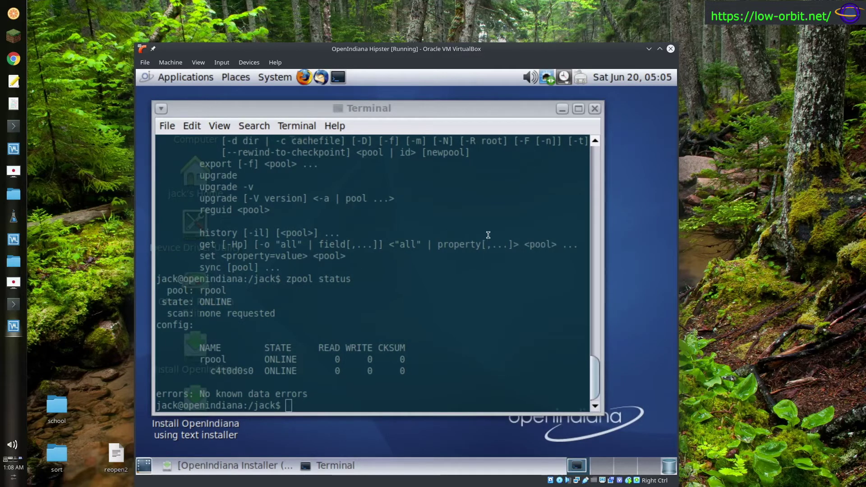
{"action": "right_click", "coordinate": [631, 138]}
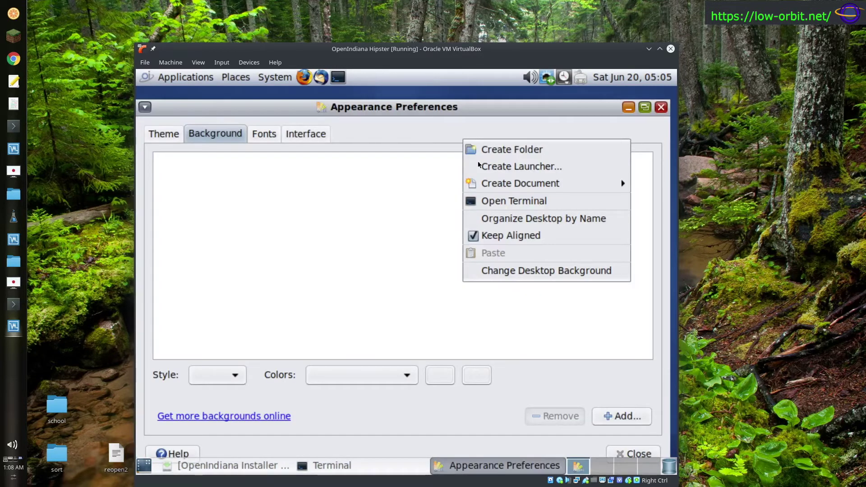
{"action": "left_click", "coordinate": [320, 215]}
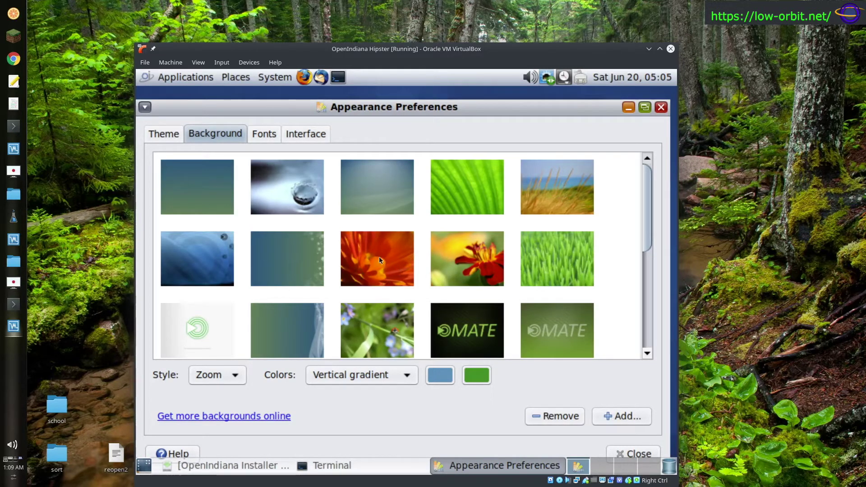
{"action": "left_click", "coordinate": [379, 257]}
{"action": "left_click_drag", "start_coordinate": [649, 241], "coordinate": [649, 346]}
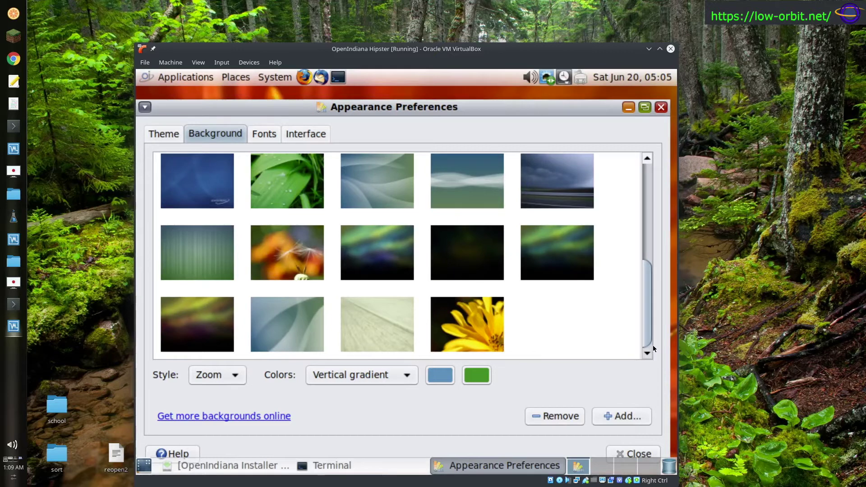
{"action": "left_click_drag", "start_coordinate": [653, 342], "coordinate": [640, 187]}
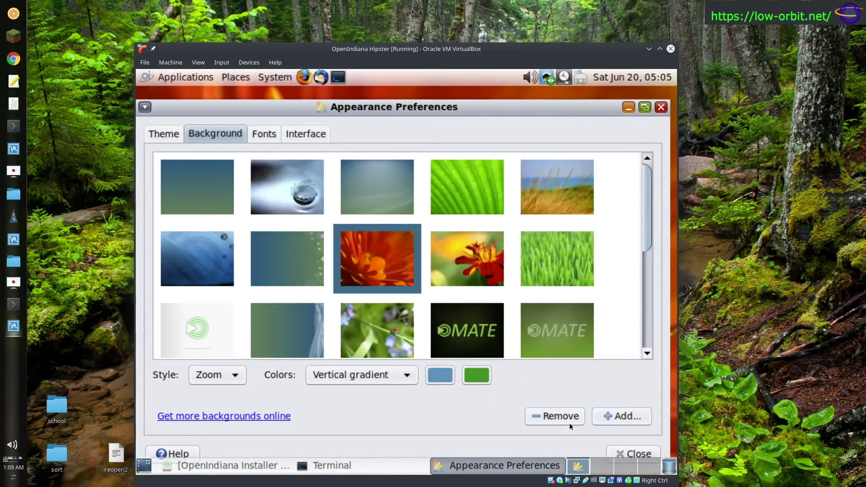
{"action": "left_click", "coordinate": [660, 108]}
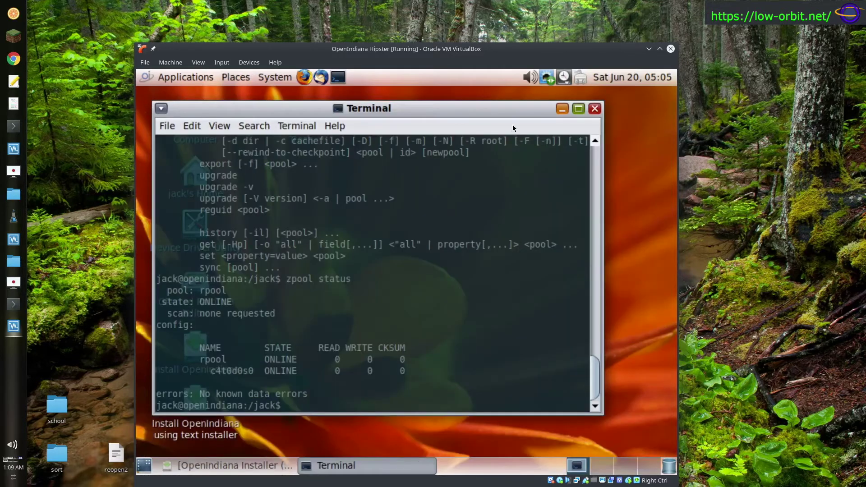
- Select some terminal text, check the installer's progress, then minimize the installer again
{"action": "mouse_move", "coordinate": [505, 111]}
{"action": "left_mouse_down"}
{"action": "mouse_move", "coordinate": [726, 396]}
{"action": "mouse_move", "coordinate": [610, 439]}
{"action": "mouse_move", "coordinate": [494, 450]}
{"action": "mouse_move", "coordinate": [484, 178]}
{"action": "mouse_move", "coordinate": [574, 118]}
{"action": "mouse_move", "coordinate": [515, 105]}
{"action": "left_mouse_up"}
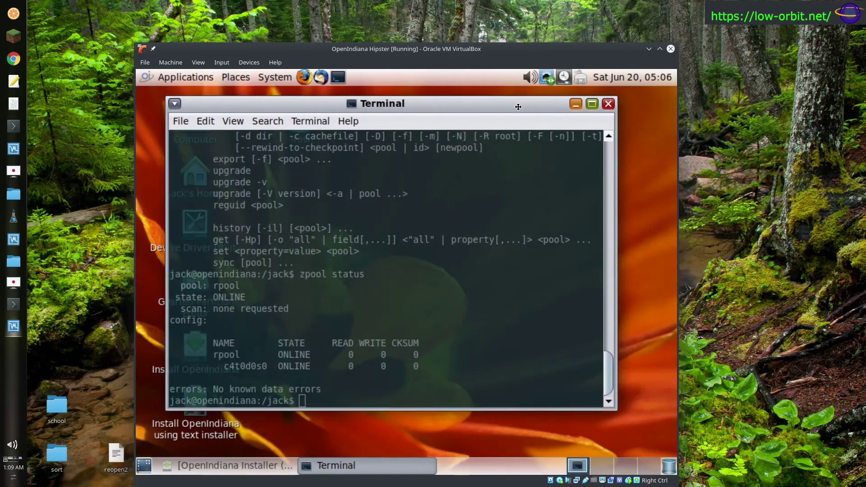
{"action": "left_click_drag", "start_coordinate": [401, 252], "coordinate": [397, 239]}
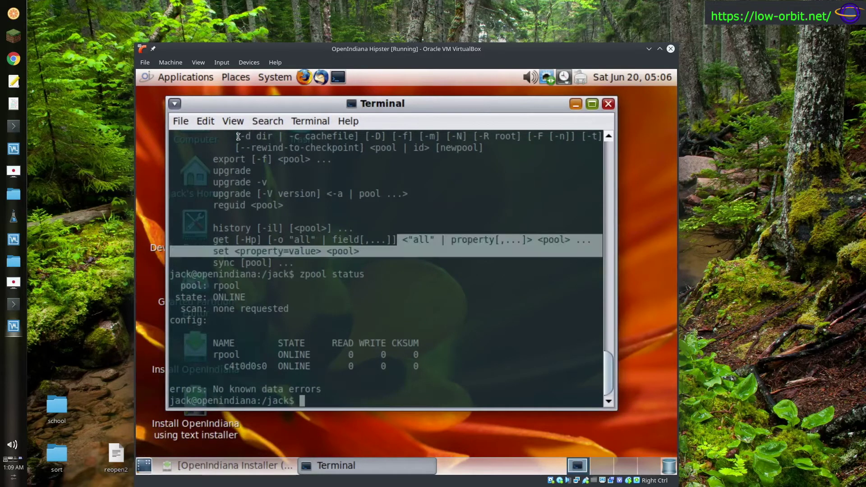
{"action": "left_click", "coordinate": [204, 122]}
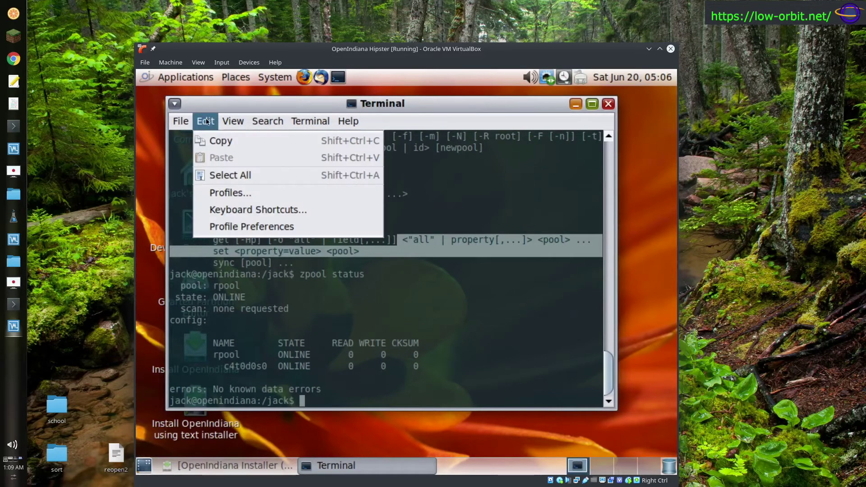
{"action": "left_click", "coordinate": [635, 159]}
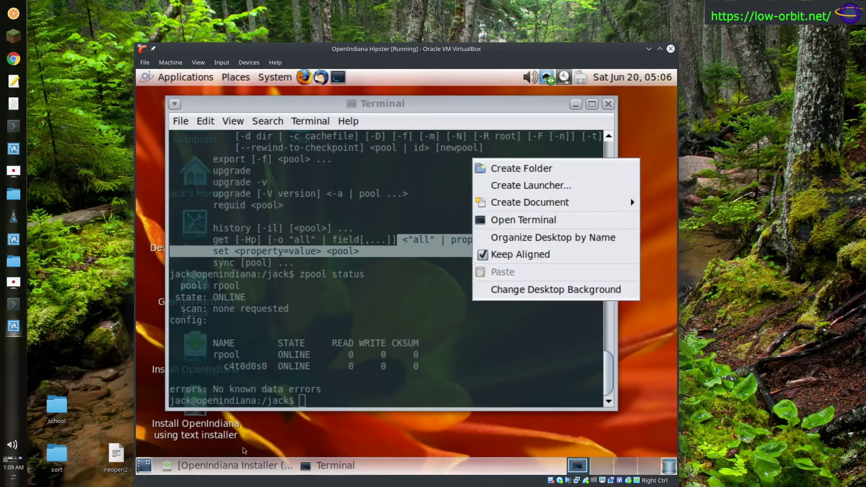
{"action": "left_click", "coordinate": [244, 464]}
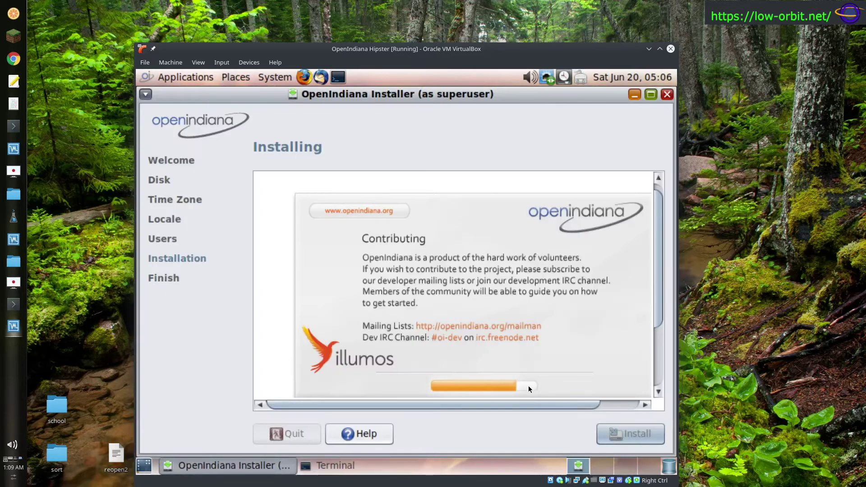
{"action": "left_click", "coordinate": [635, 94]}
- Choose the black MATE logo wallpaper and move the terminal to the lower right
{"action": "right_click", "coordinate": [648, 212]}
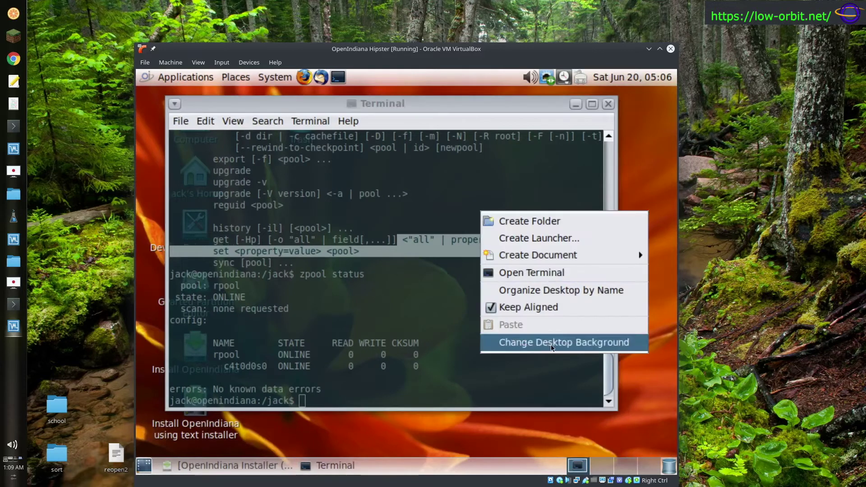
{"action": "left_click", "coordinate": [635, 269]}
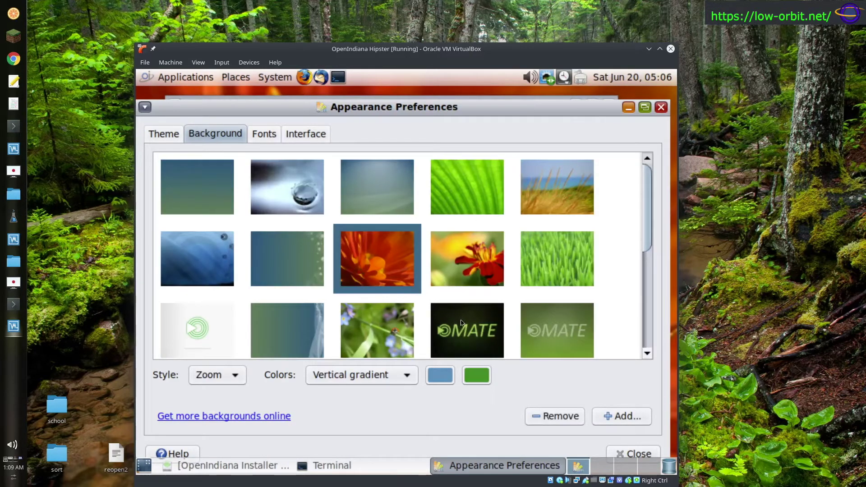
{"action": "left_click", "coordinate": [462, 324]}
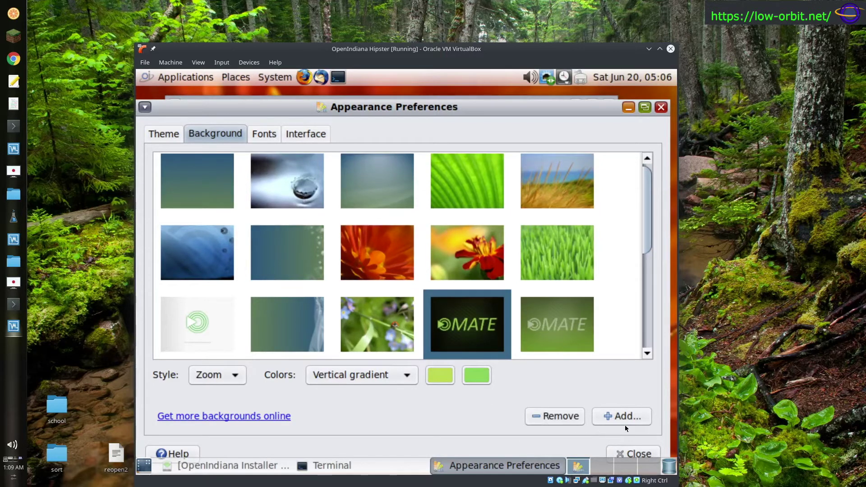
{"action": "left_click", "coordinate": [636, 453]}
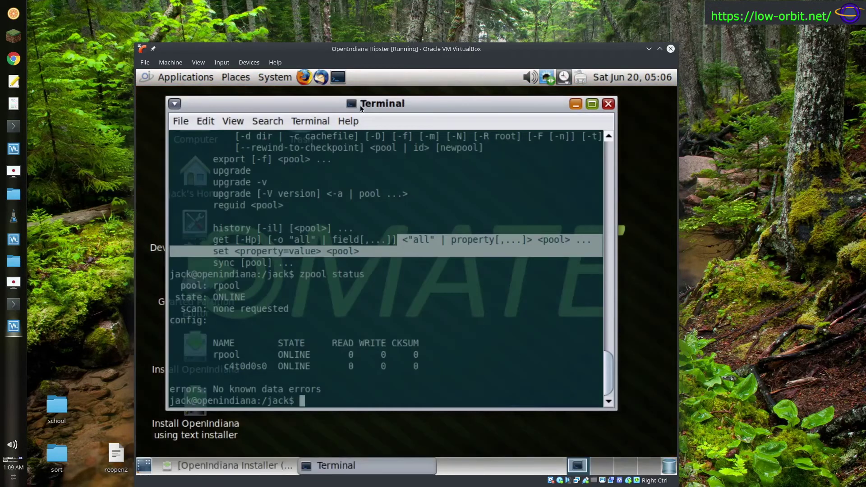
{"action": "left_click_drag", "start_coordinate": [360, 105], "coordinate": [387, 137]}
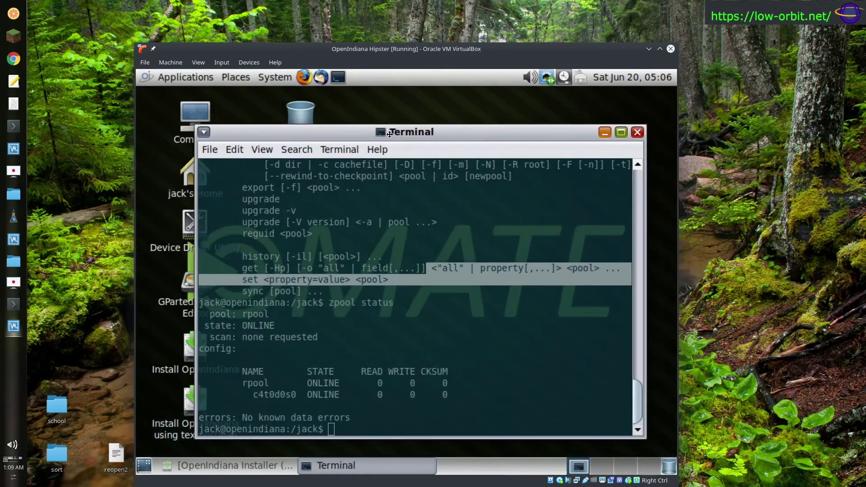
- Drag the profile's transparent-background shade slider further toward maximum, then close Profile Preferences
{"action": "left_click", "coordinate": [234, 150]}
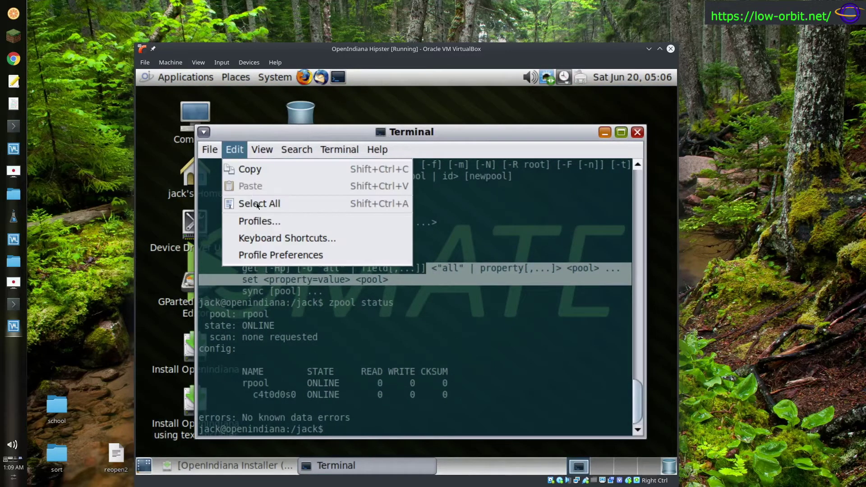
{"action": "left_click", "coordinate": [269, 257]}
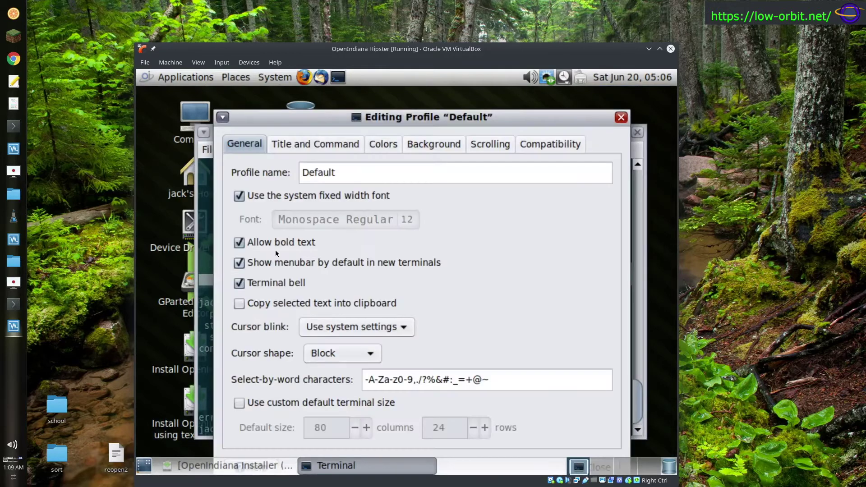
{"action": "left_click", "coordinate": [418, 144]}
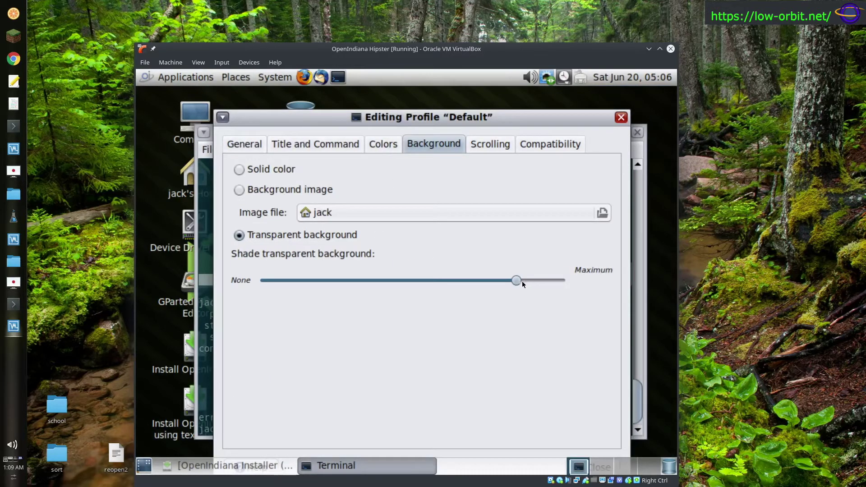
{"action": "mouse_move", "coordinate": [524, 282]}
{"action": "left_mouse_down"}
{"action": "mouse_move", "coordinate": [550, 282]}
{"action": "mouse_move", "coordinate": [535, 282]}
{"action": "left_mouse_up"}
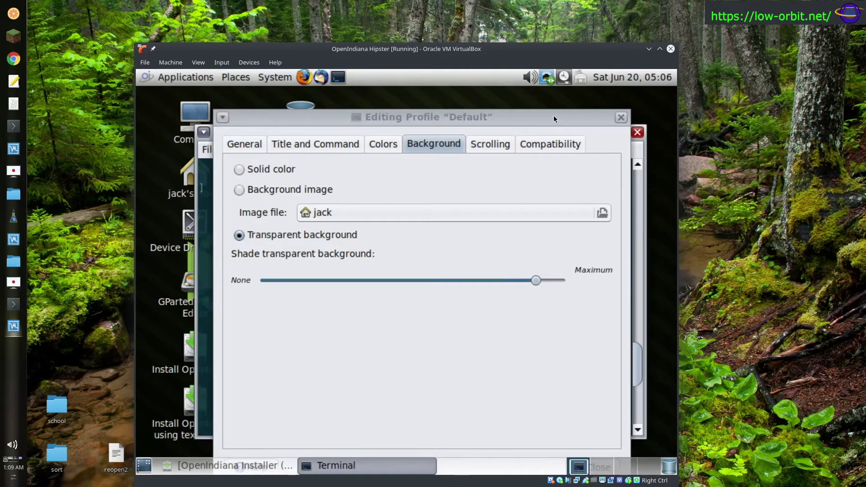
{"action": "left_click_drag", "start_coordinate": [554, 116], "coordinate": [531, 61]}
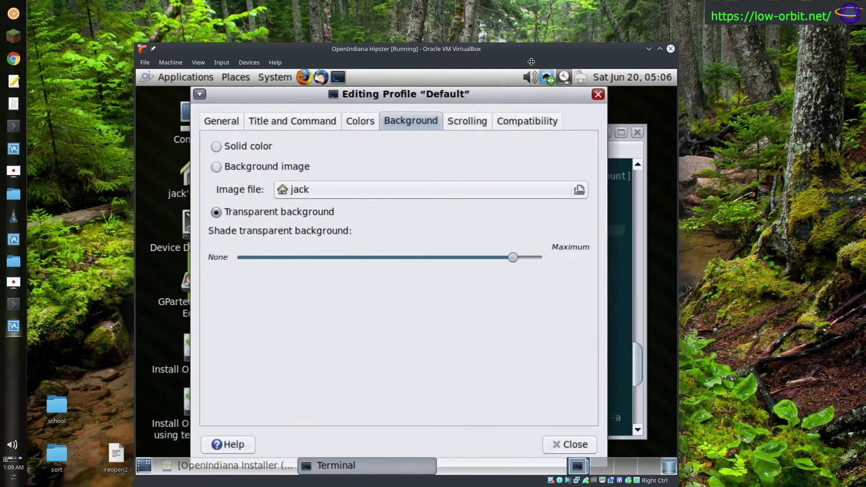
{"action": "left_click", "coordinate": [555, 449]}
- Move the terminal up and left, then run ls to list the home folder
{"action": "left_click_drag", "start_coordinate": [388, 137], "coordinate": [330, 126]}
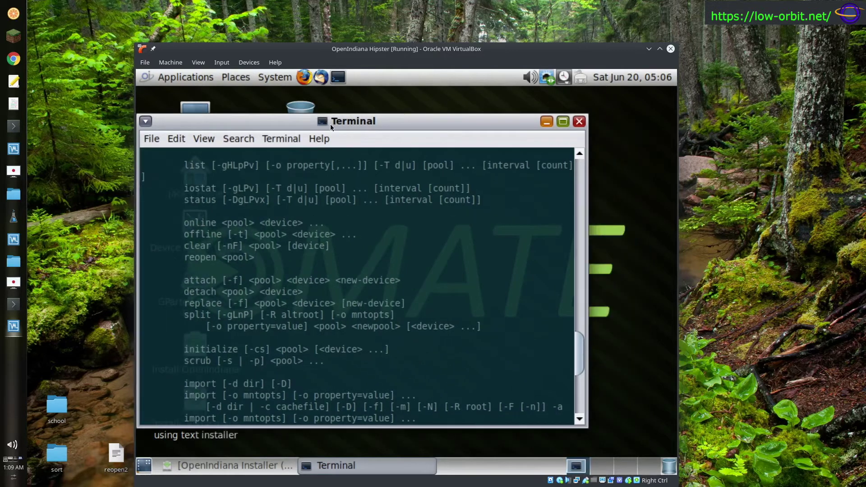
{"action": "type", "text": "ls"}
{"action": "key", "text": "Return"}
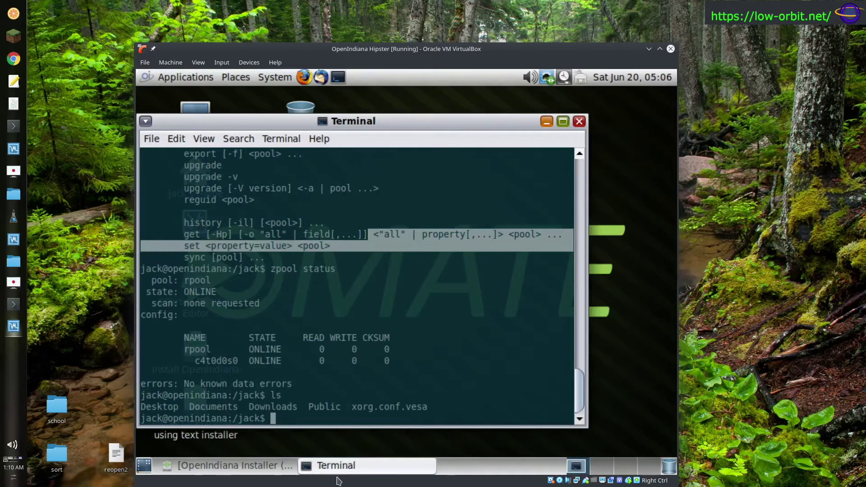
- Choose the built-in 'Green on black' scheme under Colors in the default profile's preferences
{"action": "left_click", "coordinate": [282, 472]}
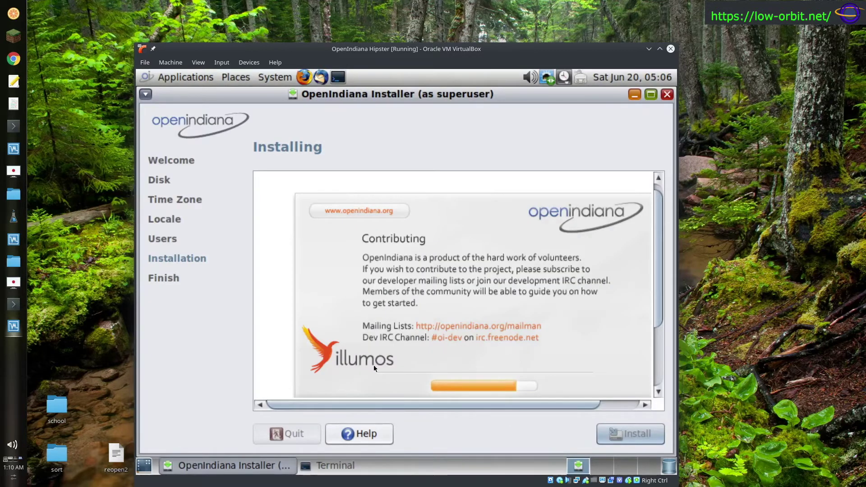
{"action": "left_click", "coordinate": [386, 468]}
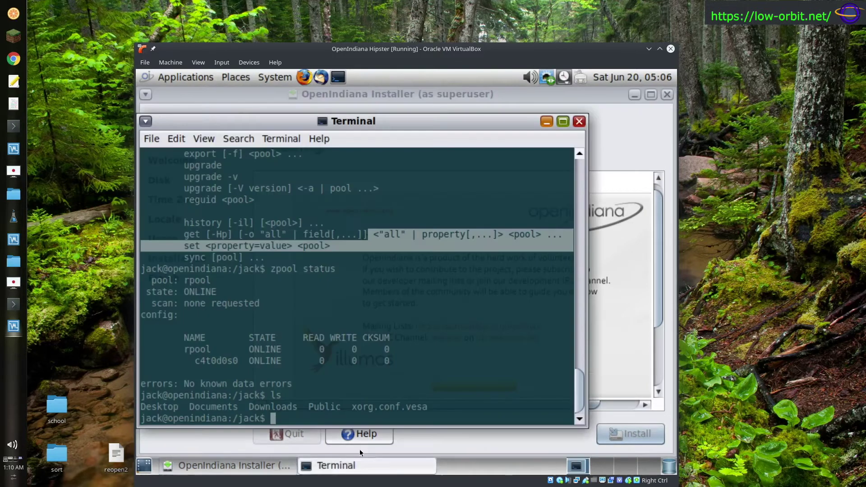
{"action": "left_click", "coordinate": [179, 141]}
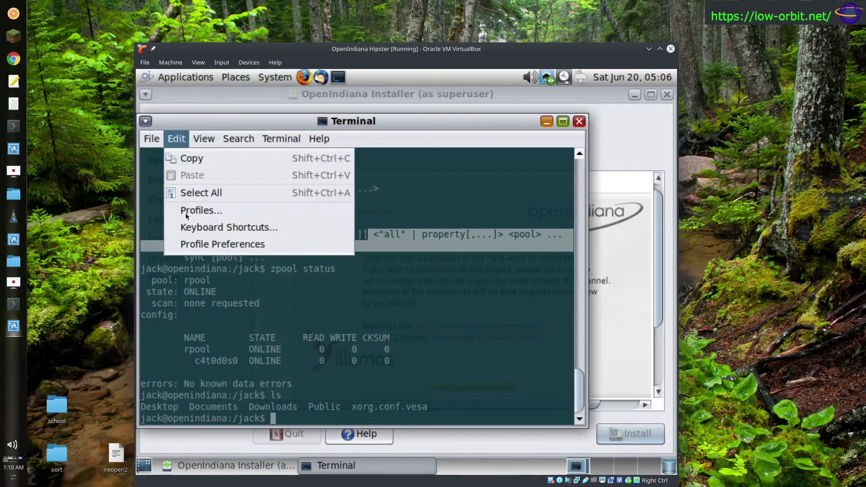
{"action": "left_click", "coordinate": [203, 241]}
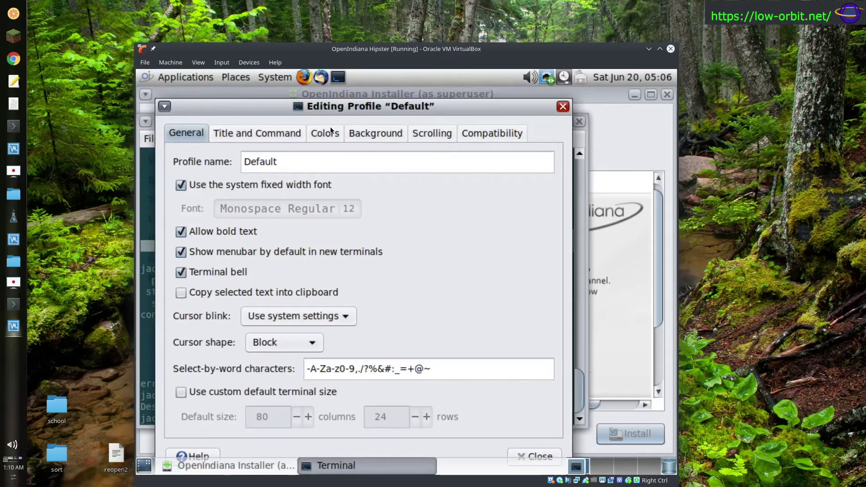
{"action": "left_click", "coordinate": [380, 134]}
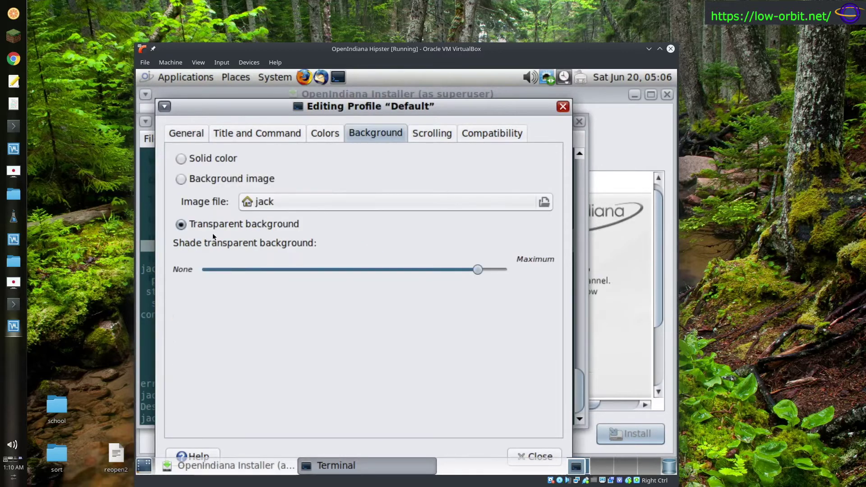
{"action": "left_click", "coordinate": [321, 132]}
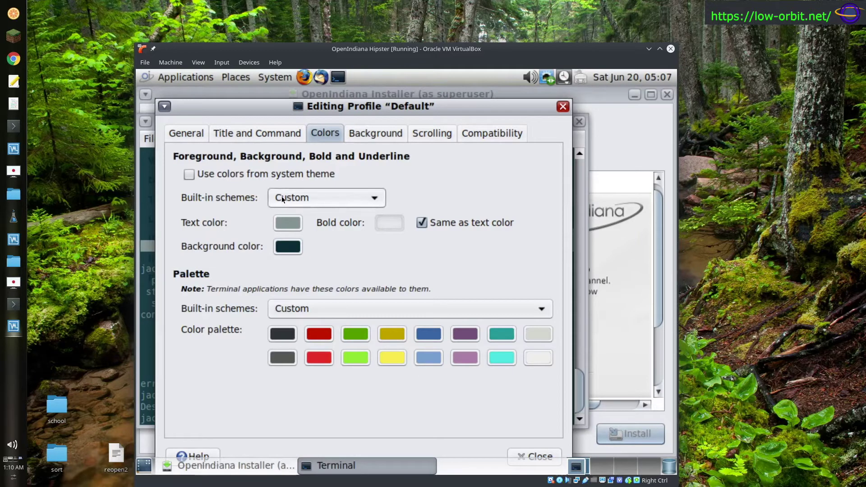
{"action": "left_click", "coordinate": [368, 201]}
{"action": "left_click", "coordinate": [369, 201]}
{"action": "left_click", "coordinate": [373, 198]}
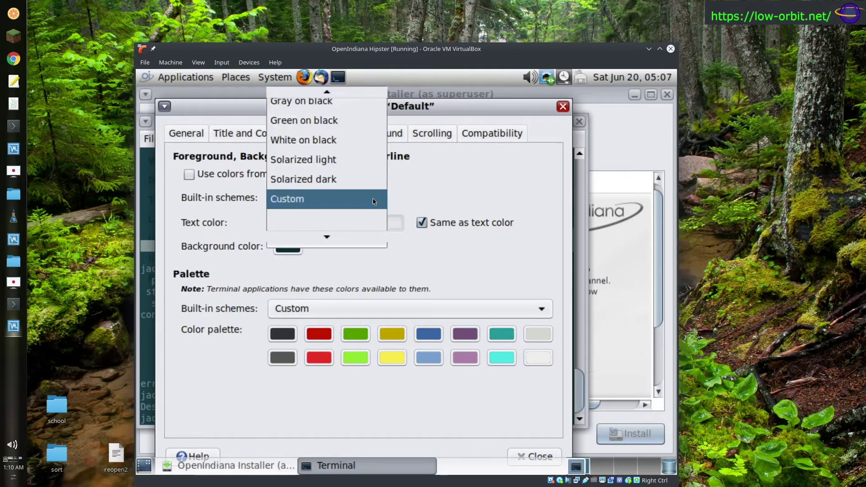
{"action": "left_click", "coordinate": [363, 120]}
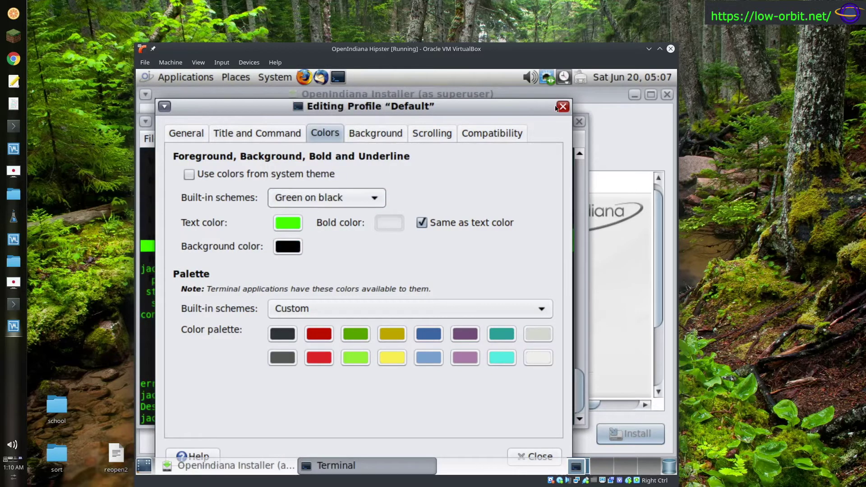
{"action": "left_click", "coordinate": [562, 106]}
{"action": "left_click_drag", "start_coordinate": [299, 124], "coordinate": [336, 138]}
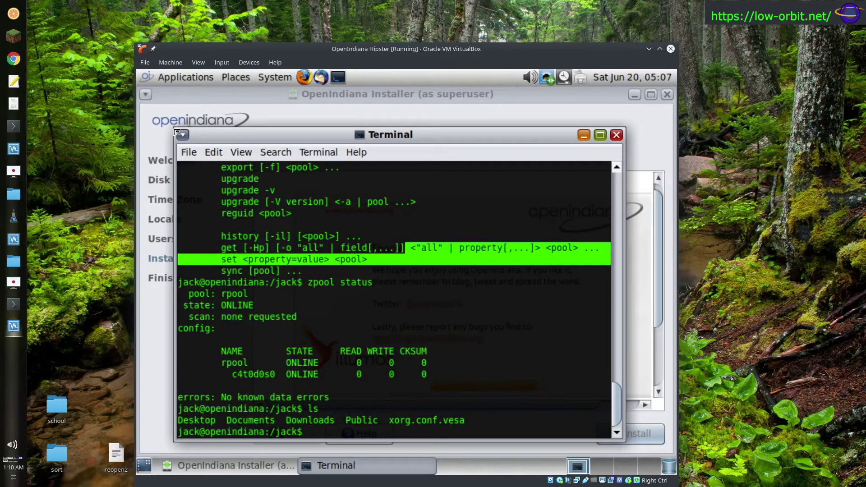
- Resize the terminal, clear the text selections, and list the root directory with cd / and ls
{"action": "left_click_drag", "start_coordinate": [177, 133], "coordinate": [177, 165]}
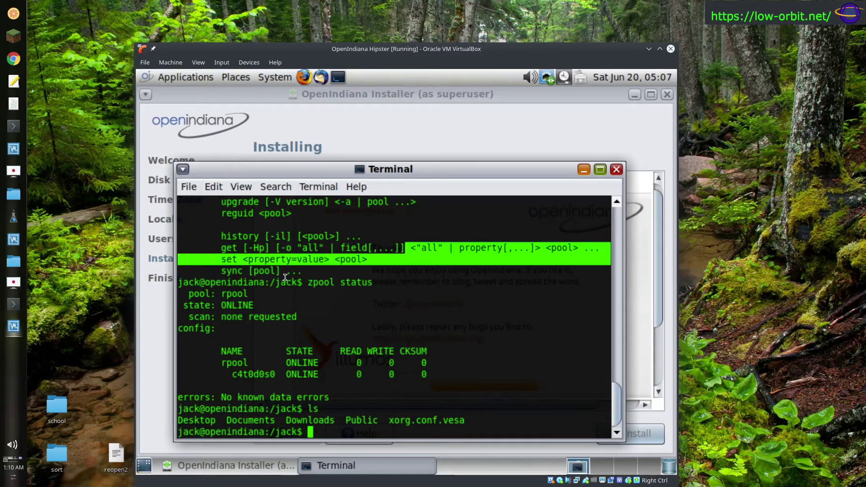
{"action": "left_click", "coordinate": [530, 297]}
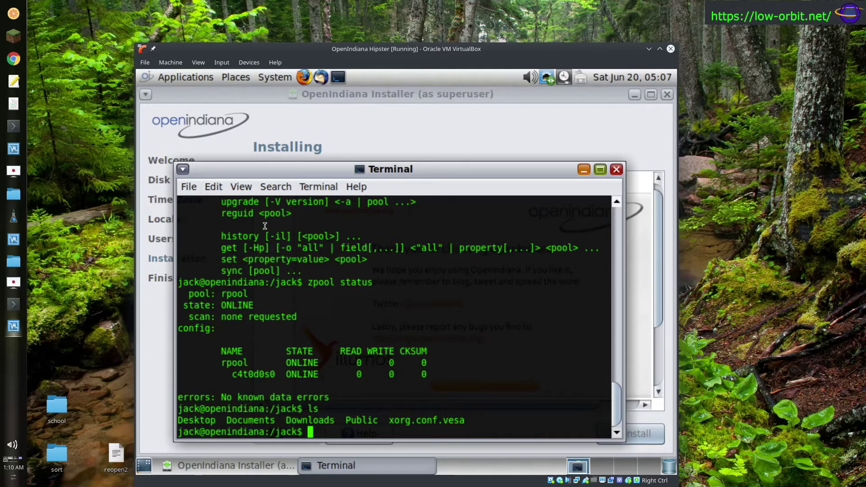
{"action": "left_click_drag", "start_coordinate": [256, 297], "coordinate": [410, 249]}
{"action": "left_click", "coordinate": [461, 361]}
{"action": "type", "text": "cd /"}
{"action": "key", "text": "Return"}
{"action": "type", "text": "ls"}
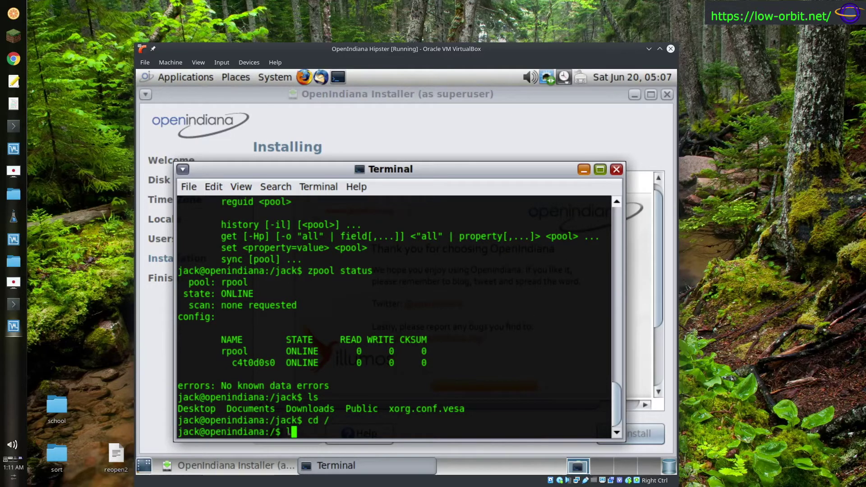
{"action": "key", "text": "Return"}
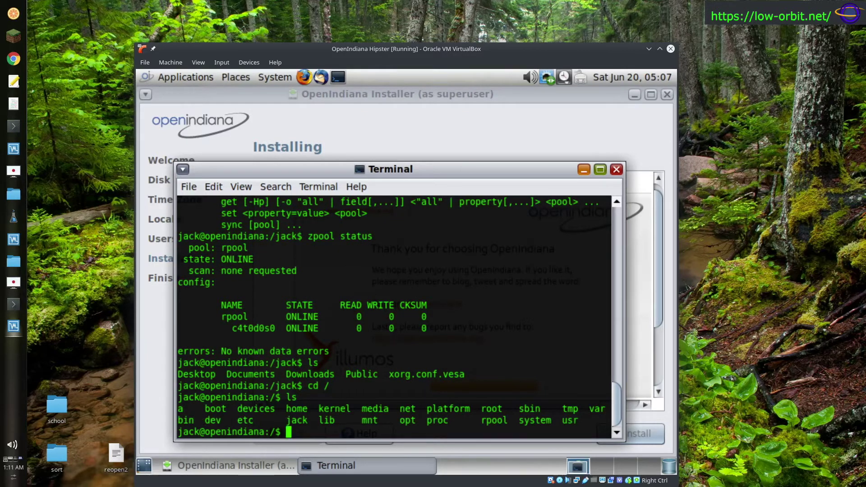
- Run df -h for disk usage, try free (unavailable), and list the root directory again
{"action": "type", "text": "df -h"}
{"action": "key", "text": "Return"}
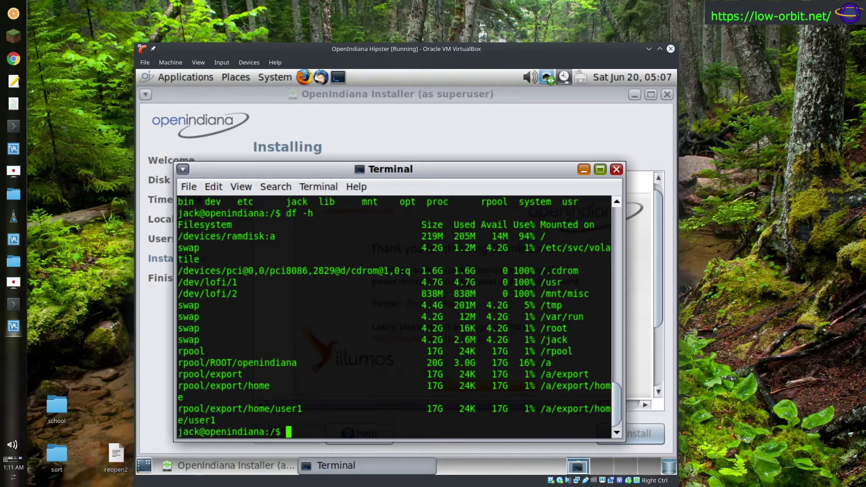
{"action": "type", "text": "free"}
{"action": "key", "text": "Return"}
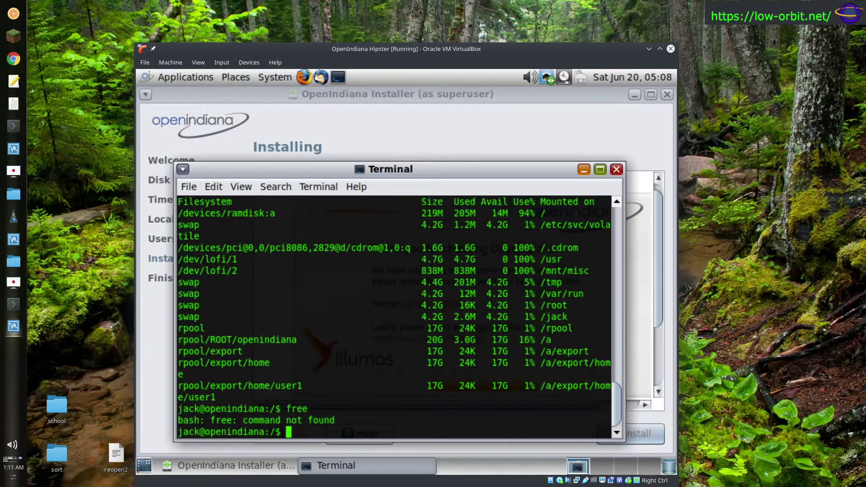
{"action": "type", "text": "ls"}
{"action": "key", "text": "Return"}
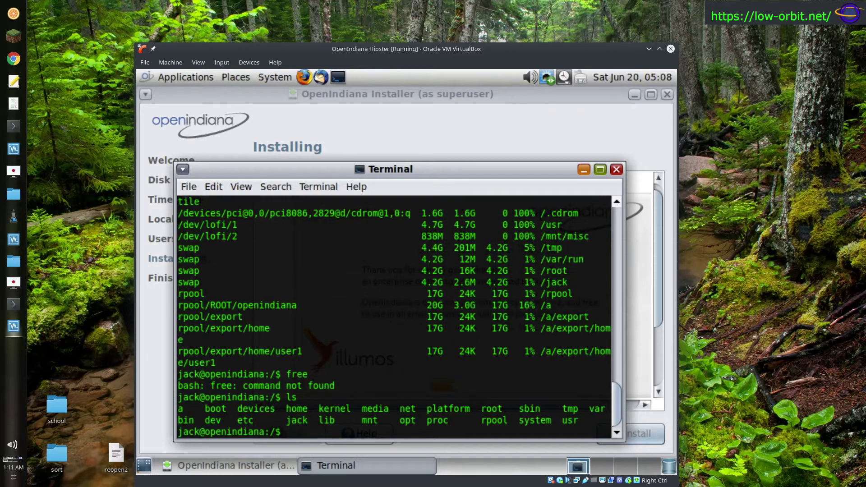
- List the contents of /proc, then move into ../kernel/ and list it
{"action": "type", "text": "cd /pro"}
{"action": "type", "text": "c"}
{"action": "key", "text": "Return"}
{"action": "type", "text": "ls"}
{"action": "key", "text": "Return"}
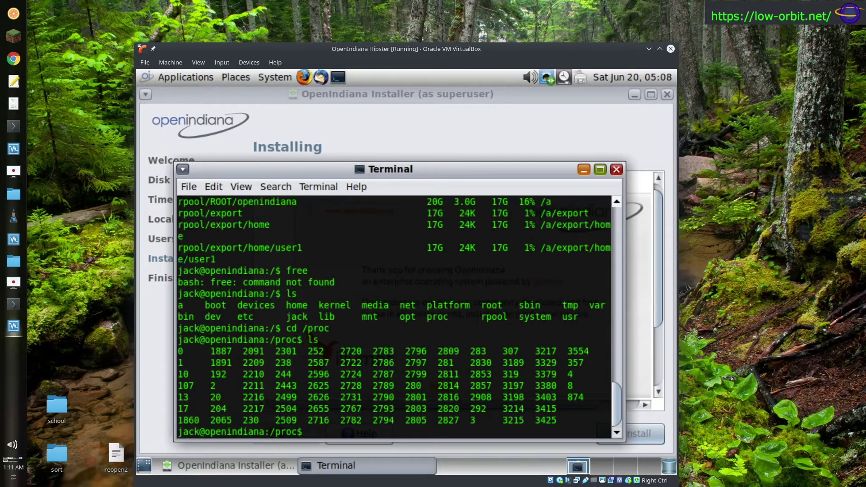
{"action": "type", "text": "cd"}
{"action": "key", "text": "BackSpace"}
{"action": "key", "text": "BackSpace"}
{"action": "key", "text": "BackSpace"}
{"action": "type", "text": "../kernel/"}
{"action": "key", "text": "Return"}
{"action": "type", "text": "ls"}
{"action": "key", "text": "Return"}
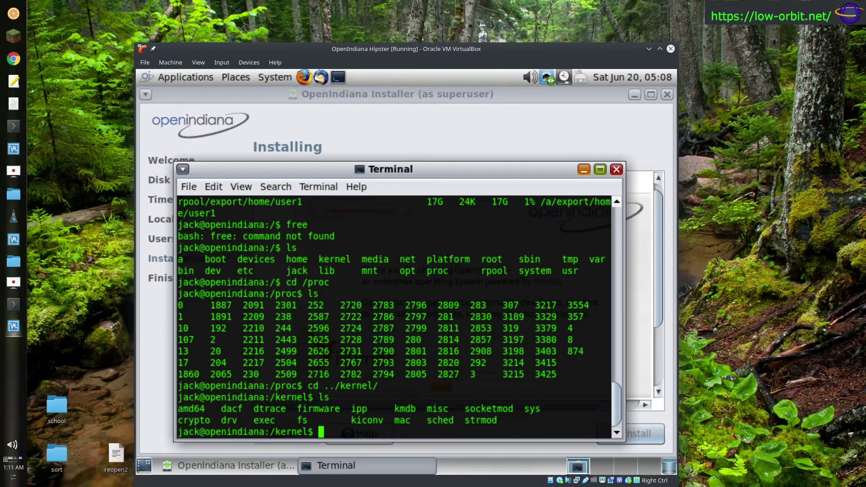
- Return home, run dtrace, view its usage in a maximized terminal, then raise the installer
{"action": "type", "text": "cd"}
{"action": "key", "text": "Return"}
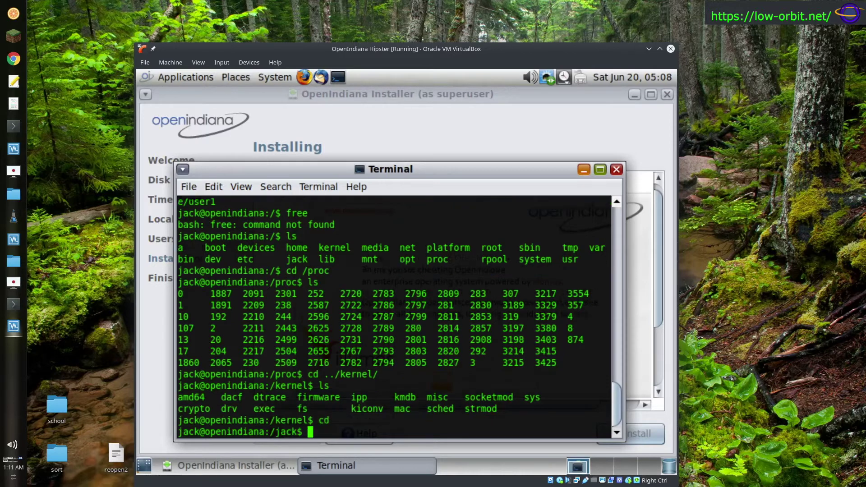
{"action": "type", "text": "dtrace"}
{"action": "key", "text": "Return"}
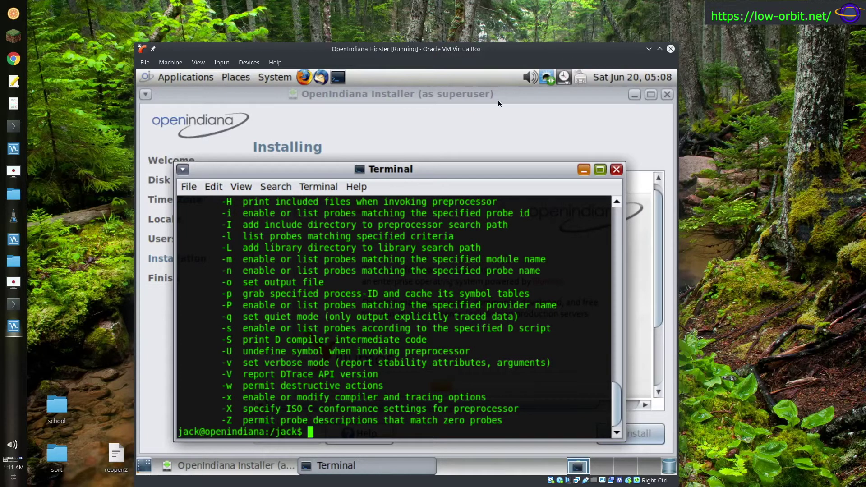
{"action": "double_click", "coordinate": [458, 168]}
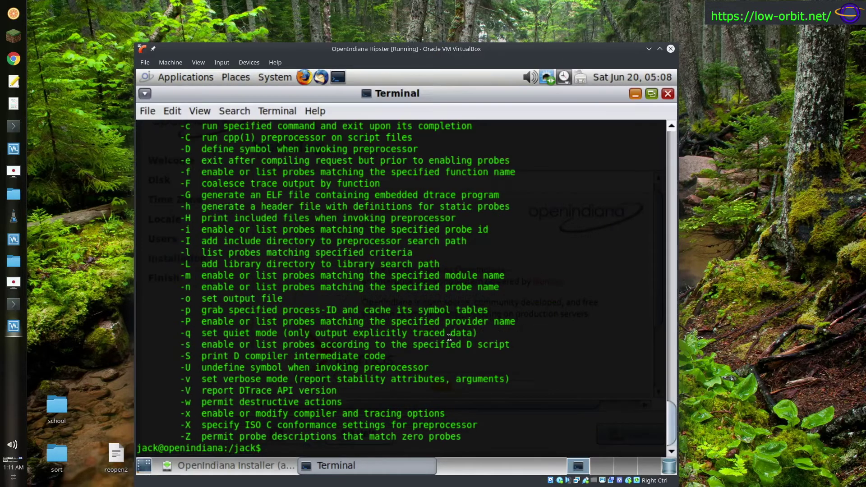
{"action": "scroll", "coordinate": [670, 422], "scroll_direction": "up", "scroll_amount": 1}
{"action": "left_click_drag", "start_coordinate": [671, 423], "coordinate": [673, 400]}
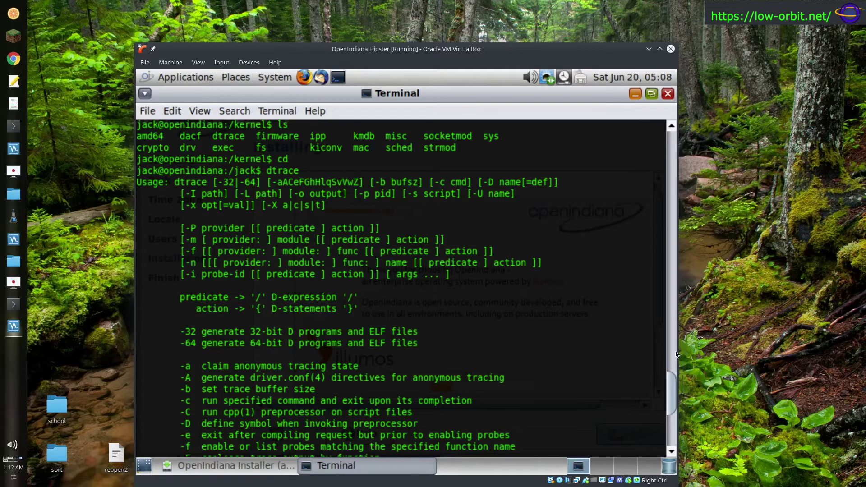
{"action": "left_click_drag", "start_coordinate": [673, 389], "coordinate": [674, 433]}
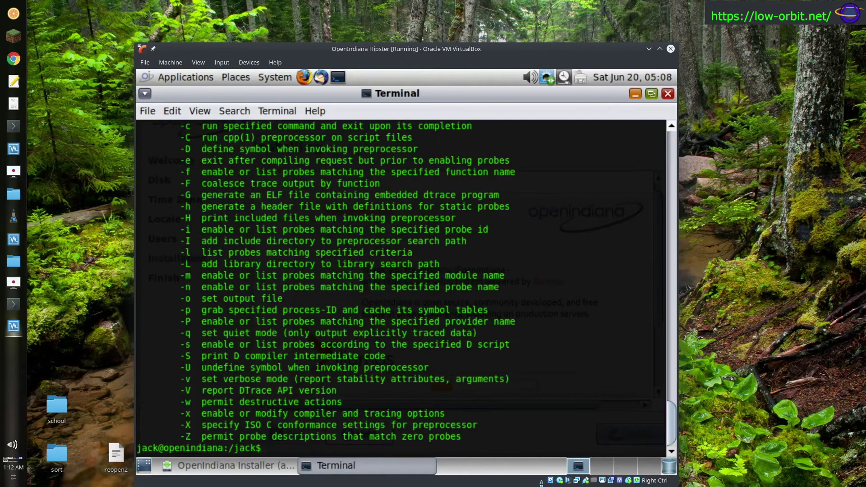
{"action": "left_click", "coordinate": [246, 462]}
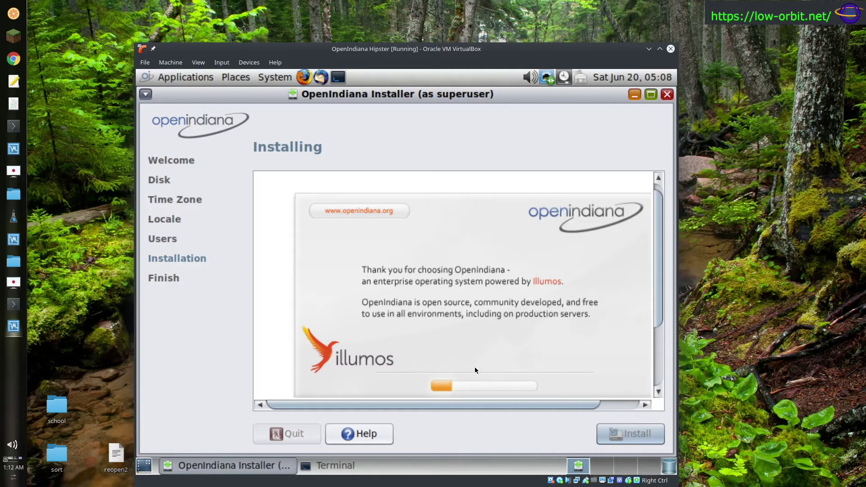
{"action": "left_click_drag", "start_coordinate": [461, 404], "coordinate": [411, 418]}
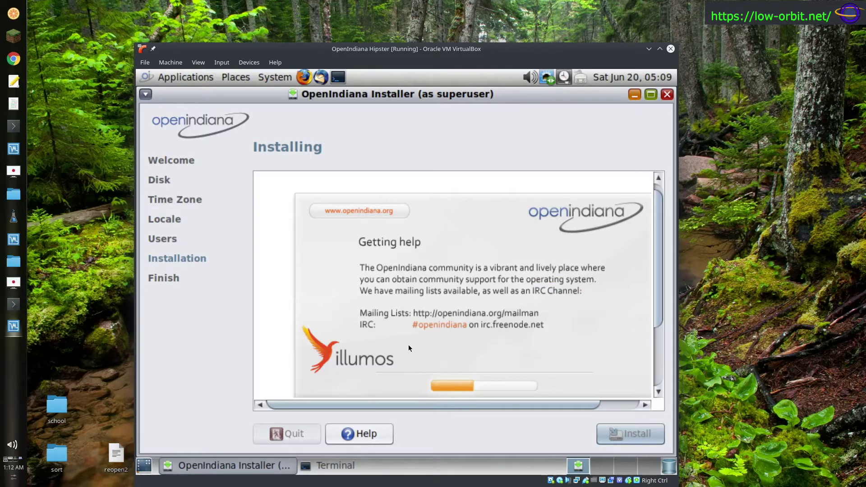
{"action": "left_click_drag", "start_coordinate": [657, 269], "coordinate": [660, 286]}
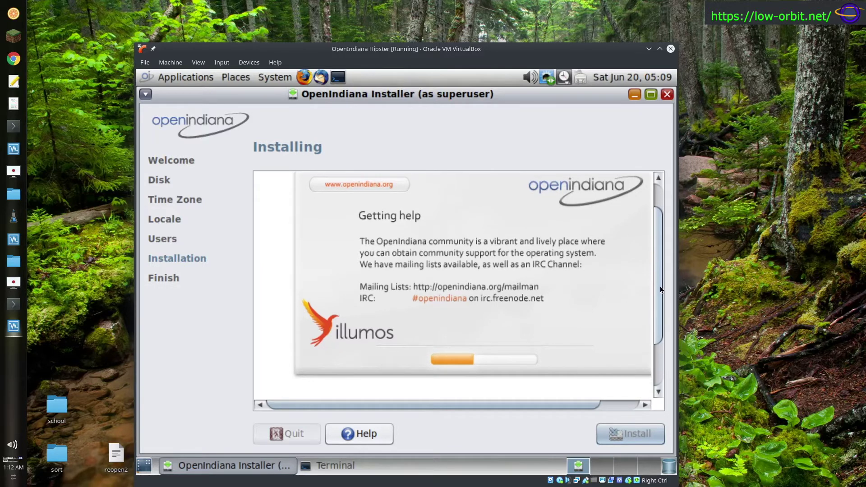
- Raise the terminal, scroll up through the dtrace output, then minimize it to show the installer
{"action": "left_click", "coordinate": [343, 465]}
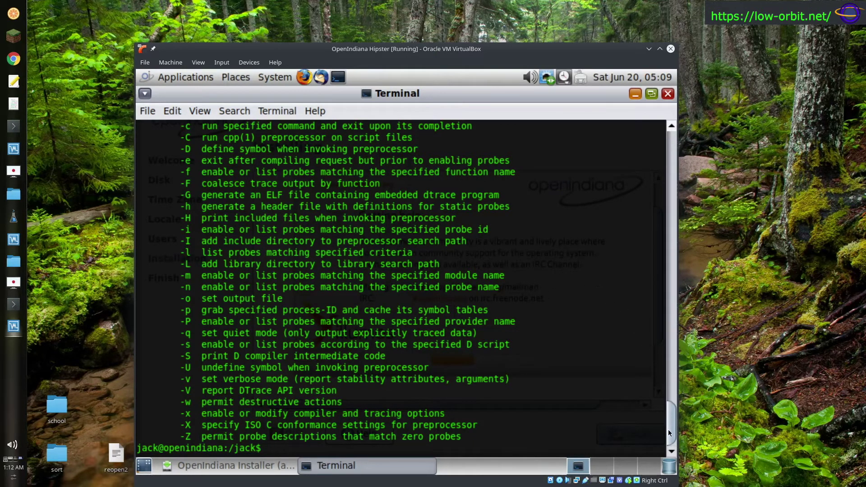
{"action": "left_click_drag", "start_coordinate": [668, 432], "coordinate": [679, 404]}
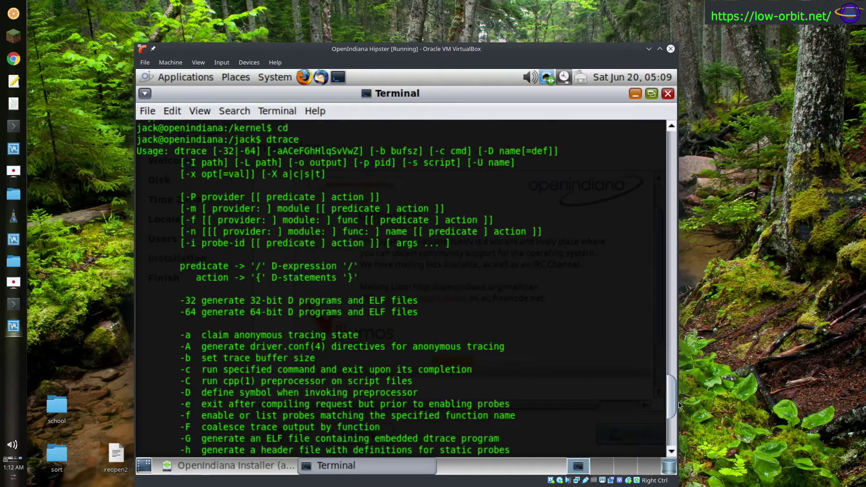
{"action": "left_click_drag", "start_coordinate": [680, 405], "coordinate": [682, 398]}
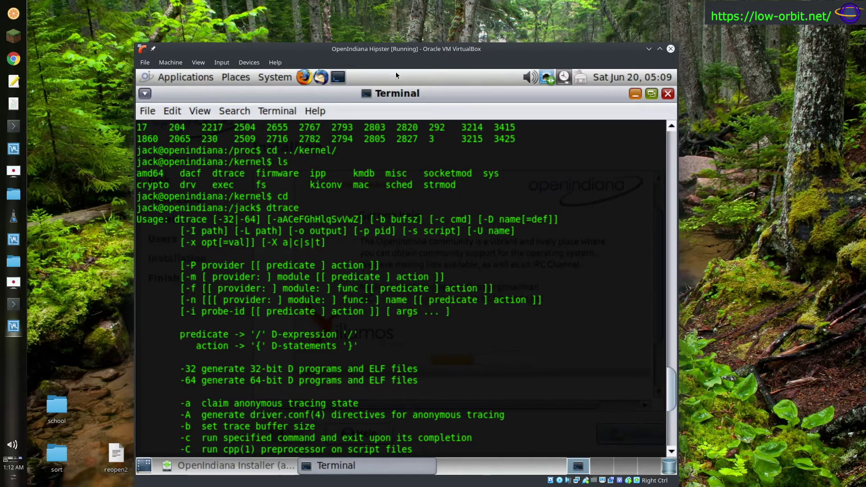
{"action": "left_click", "coordinate": [636, 95]}
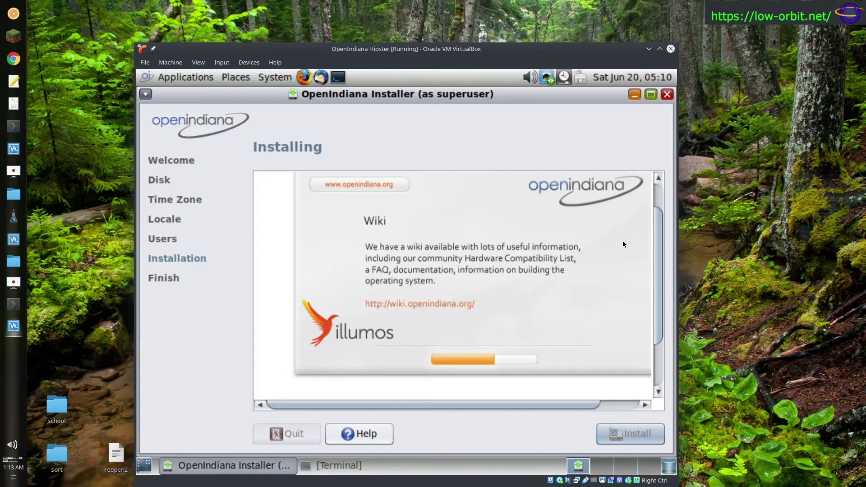
{"action": "left_click", "coordinate": [187, 78]}
{"action": "mouse_move", "coordinate": [195, 106]}
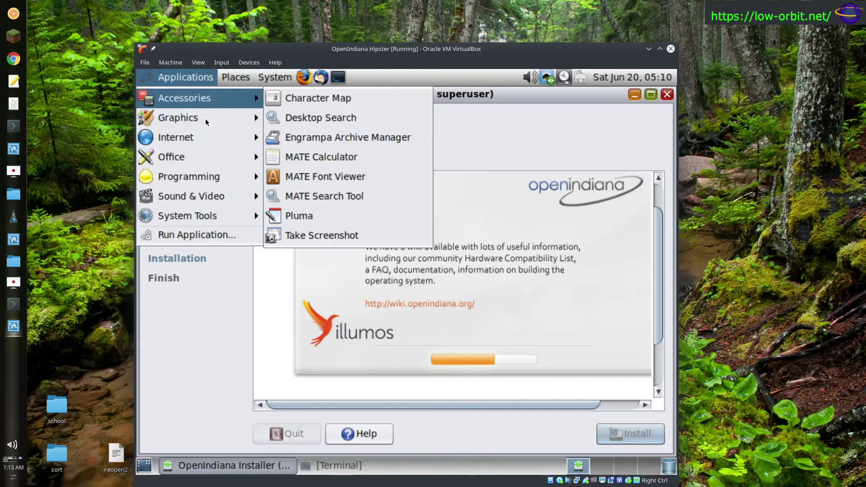
{"action": "mouse_move", "coordinate": [210, 138]}
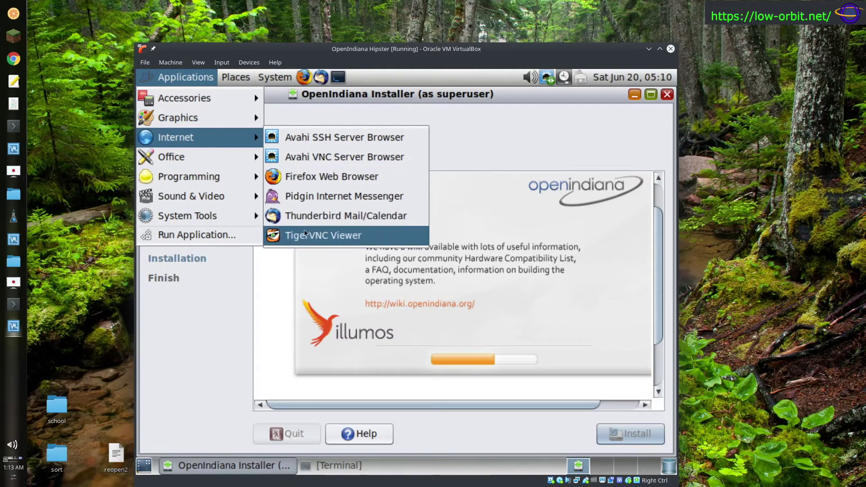
{"action": "left_click", "coordinate": [341, 196]}
{"action": "mouse_move", "coordinate": [255, 143]}
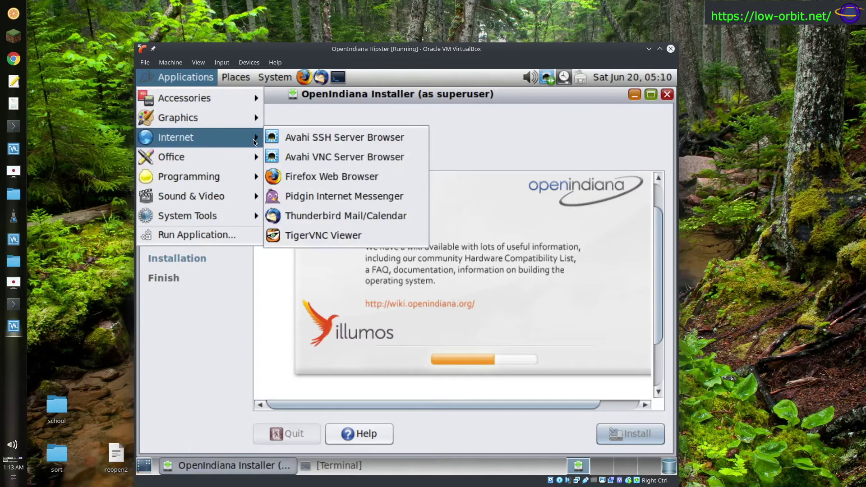
{"action": "mouse_move", "coordinate": [218, 162]}
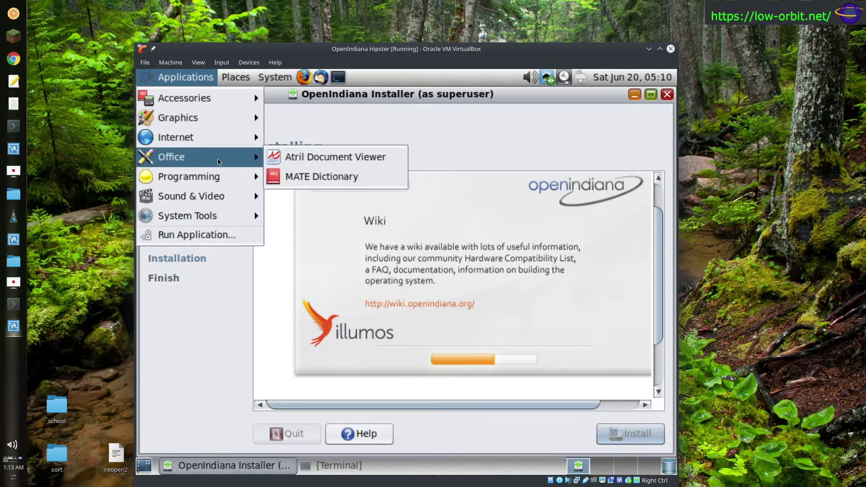
{"action": "mouse_move", "coordinate": [234, 197]}
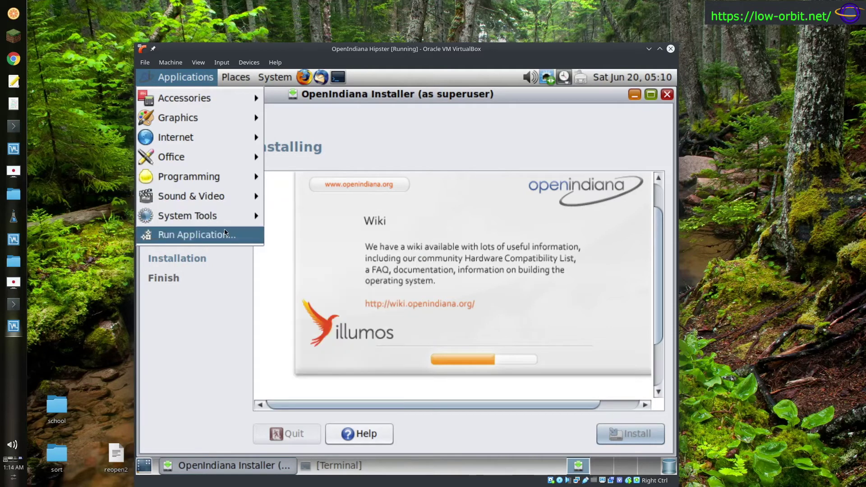
{"action": "mouse_move", "coordinate": [233, 214]}
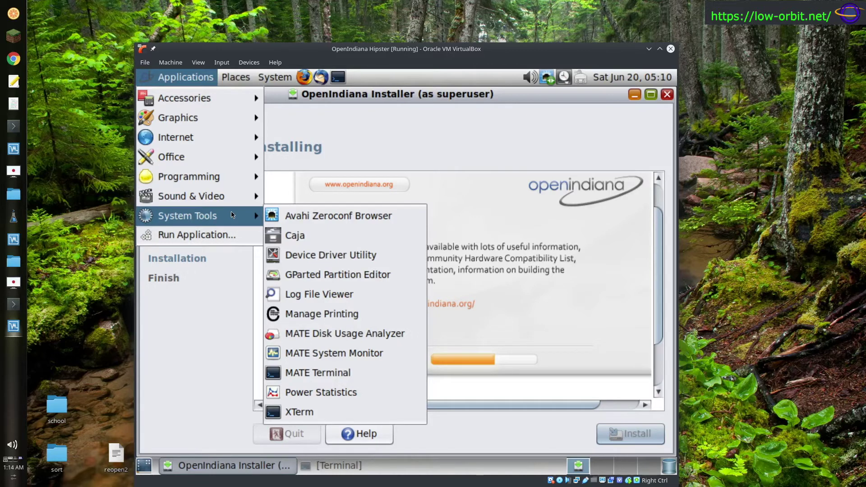
{"action": "left_click", "coordinate": [332, 410]}
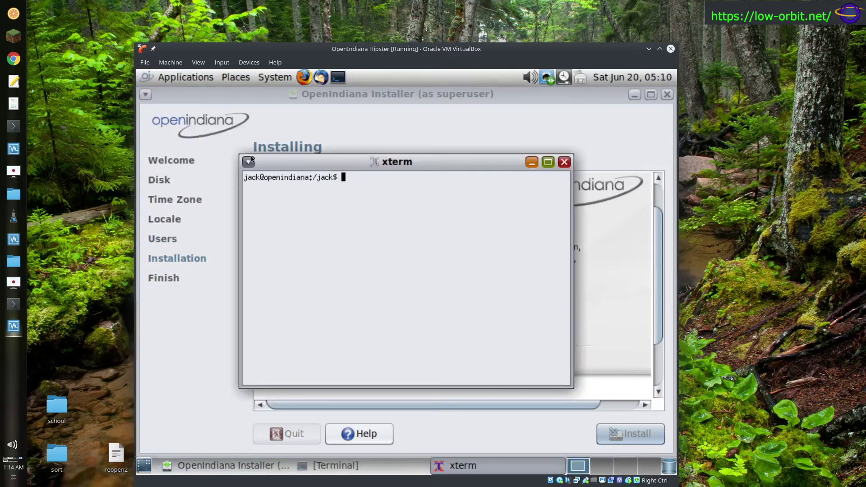
{"action": "left_click", "coordinate": [564, 162]}
{"action": "left_click", "coordinate": [198, 77]}
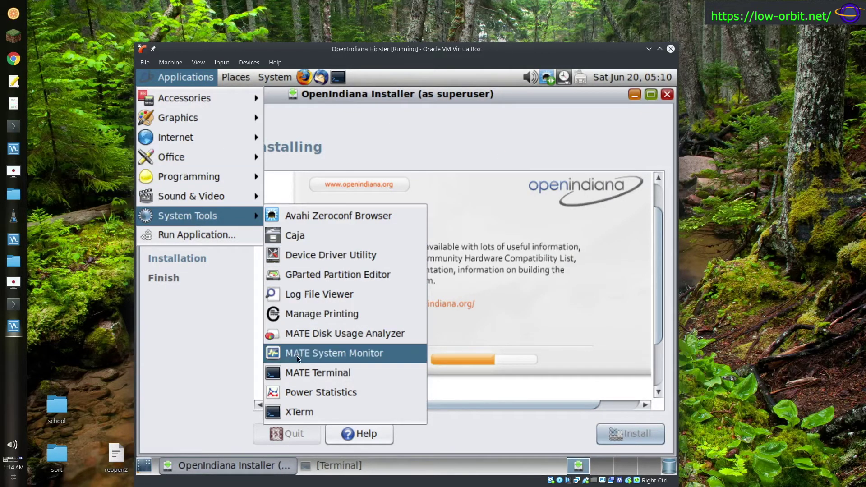
{"action": "left_click", "coordinate": [375, 331]}
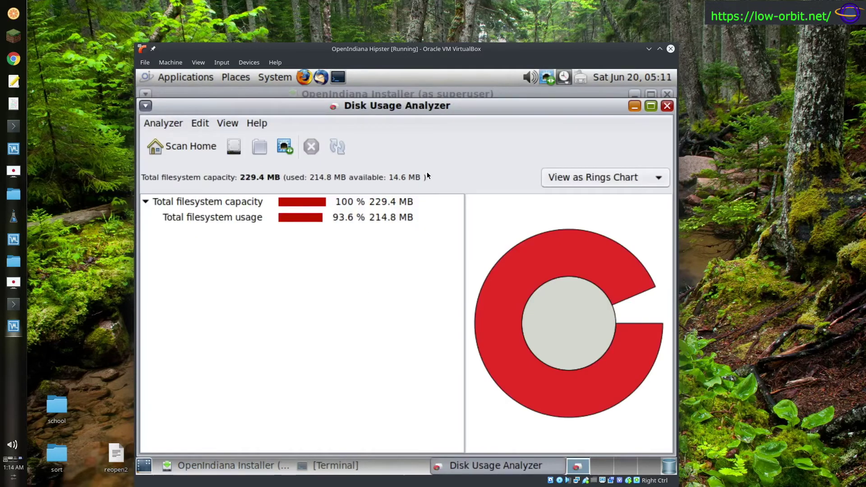
{"action": "left_click", "coordinate": [636, 106]}
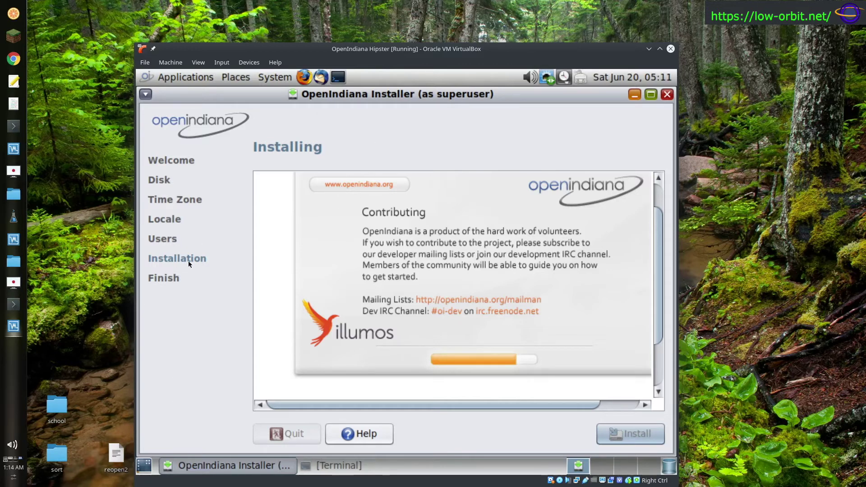
- Launch System > Administration > Network and confirm running it as root
{"action": "left_click", "coordinate": [195, 78]}
{"action": "mouse_move", "coordinate": [224, 80]}
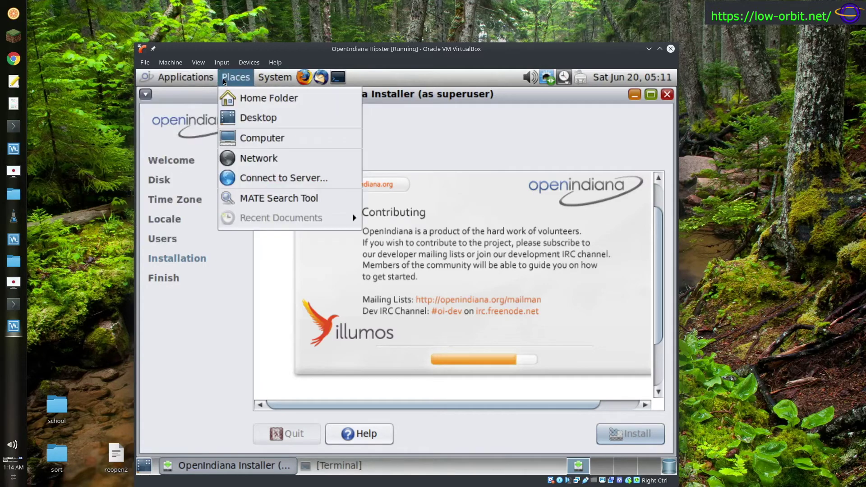
{"action": "mouse_move", "coordinate": [275, 78]}
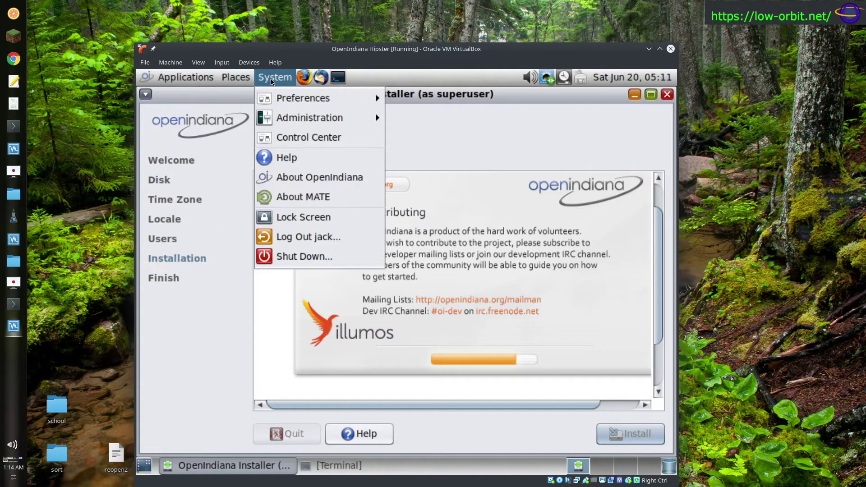
{"action": "mouse_move", "coordinate": [290, 114]}
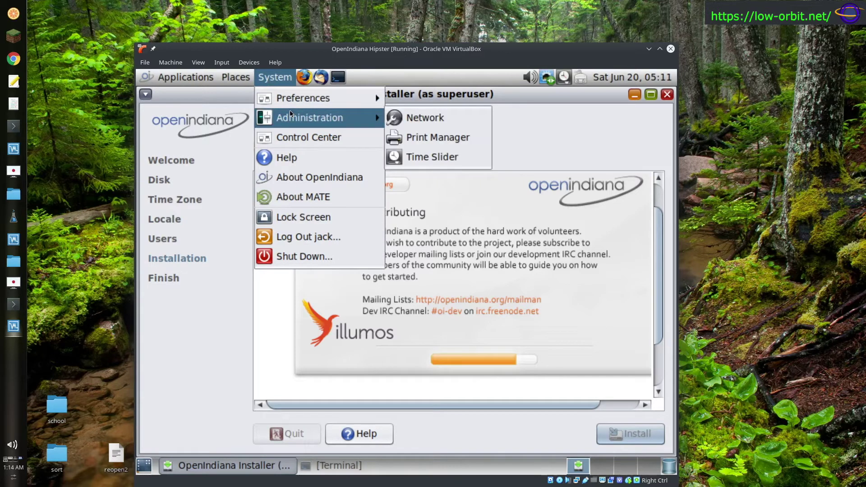
{"action": "left_click", "coordinate": [449, 121]}
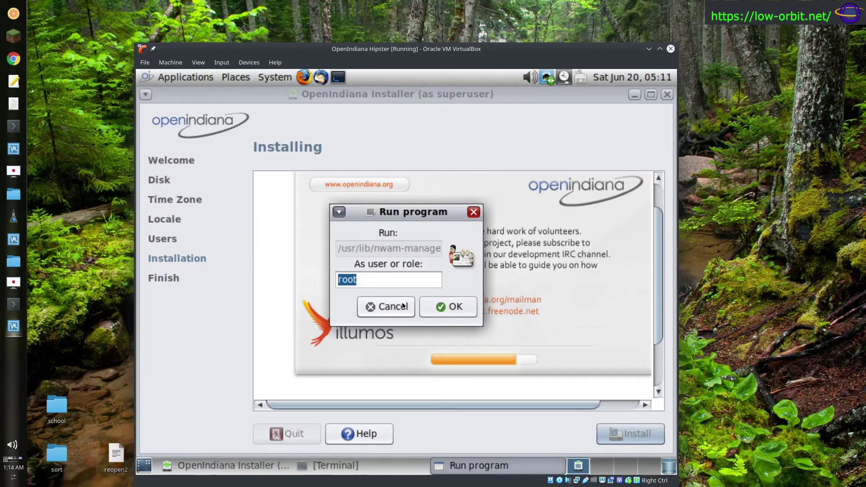
{"action": "left_click", "coordinate": [455, 307]}
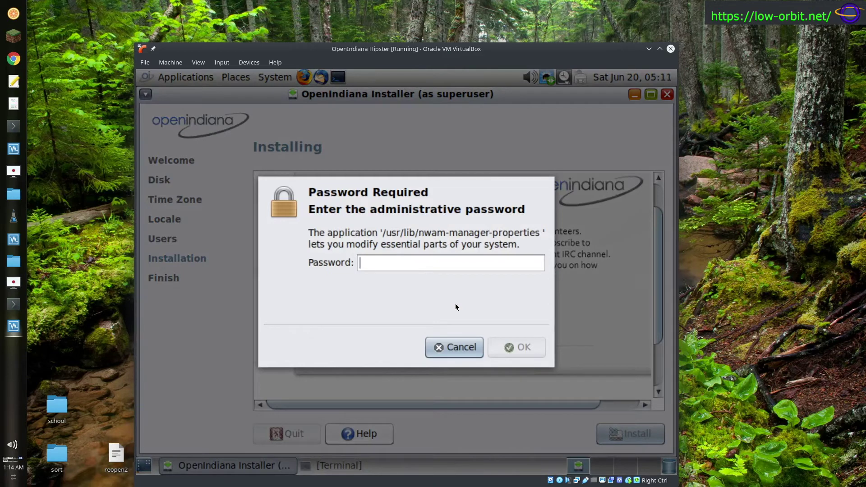
- Cancel the administrator password prompt and reopen the System > Administration menu
{"action": "type", "text": "●●●●"}
{"action": "key", "text": "BackSpace"}
{"action": "key", "text": "BackSpace"}
{"action": "key", "text": "BackSpace"}
{"action": "key", "text": "BackSpace"}
{"action": "left_click", "coordinate": [449, 348]}
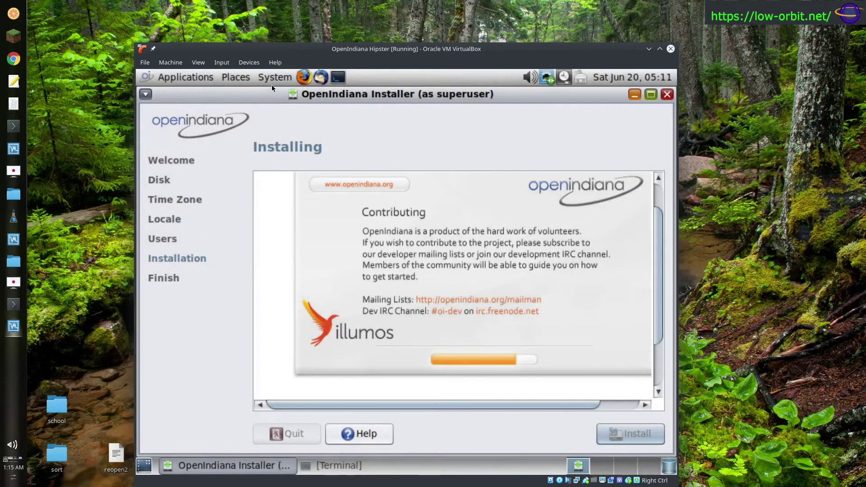
{"action": "left_click", "coordinate": [275, 77]}
{"action": "mouse_move", "coordinate": [294, 120]}
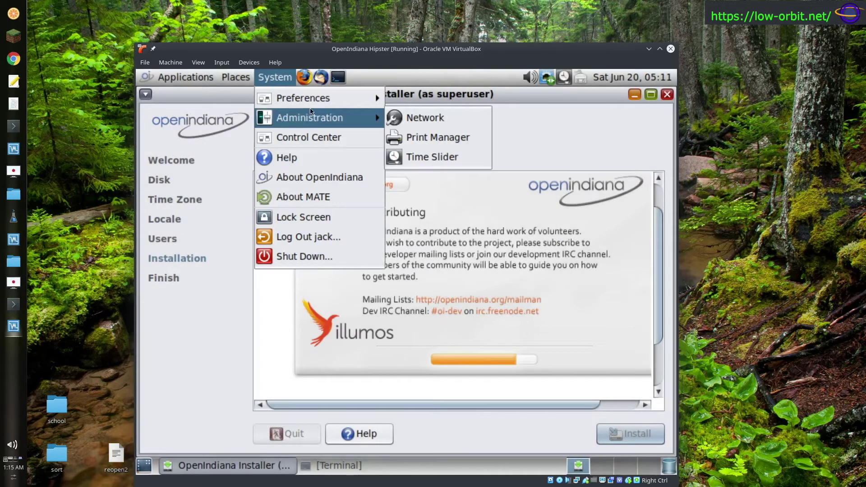
- Open the MATE Control Center, browse the Hardware and Administration groups, and open Displays
{"action": "left_click", "coordinate": [315, 137]}
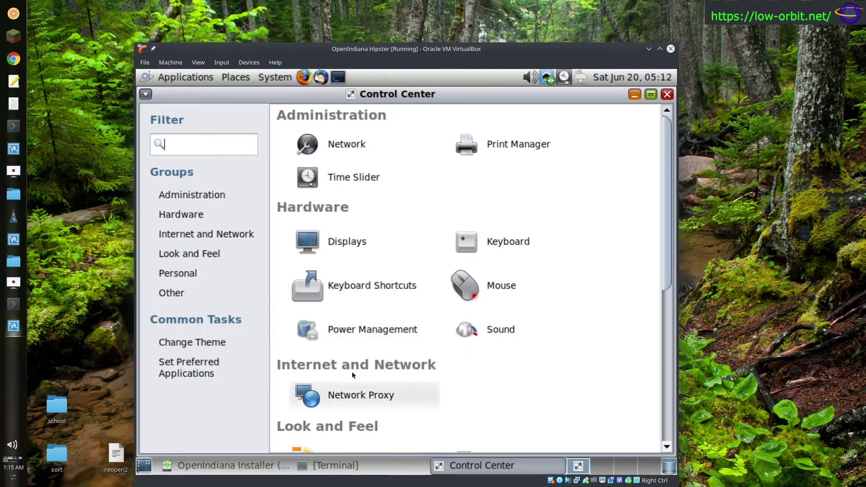
{"action": "left_click", "coordinate": [218, 214]}
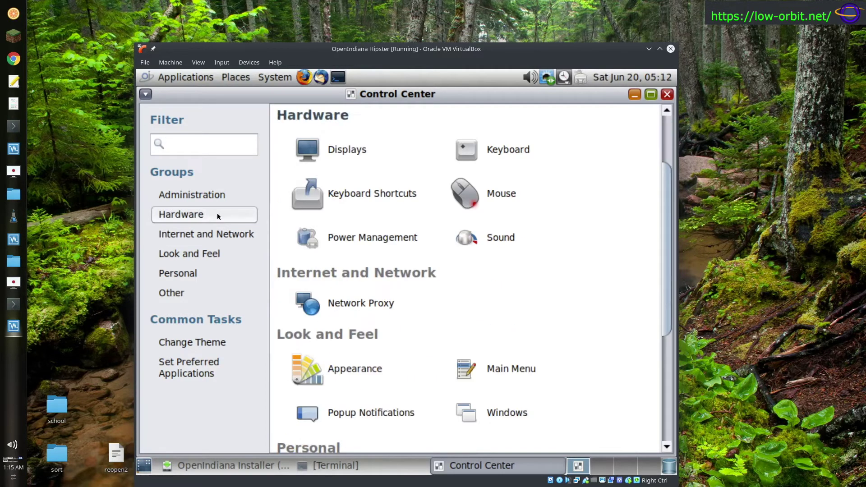
{"action": "left_click", "coordinate": [206, 200]}
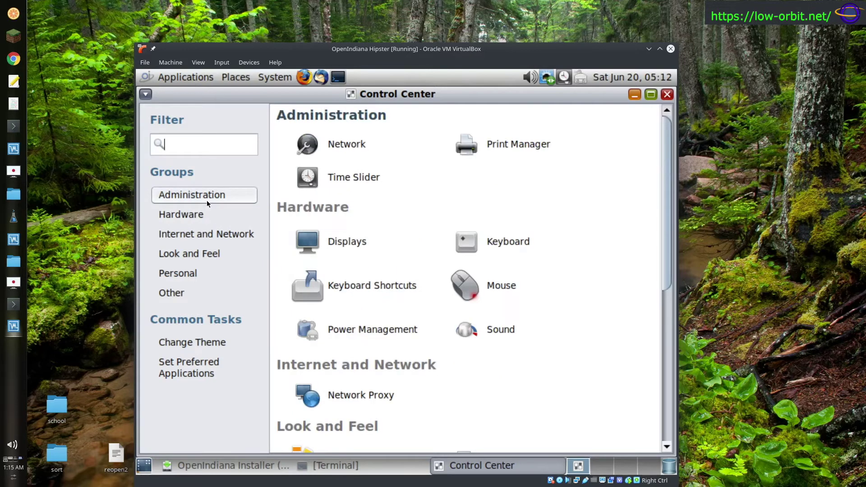
{"action": "left_click", "coordinate": [204, 214]}
{"action": "left_click", "coordinate": [206, 194]}
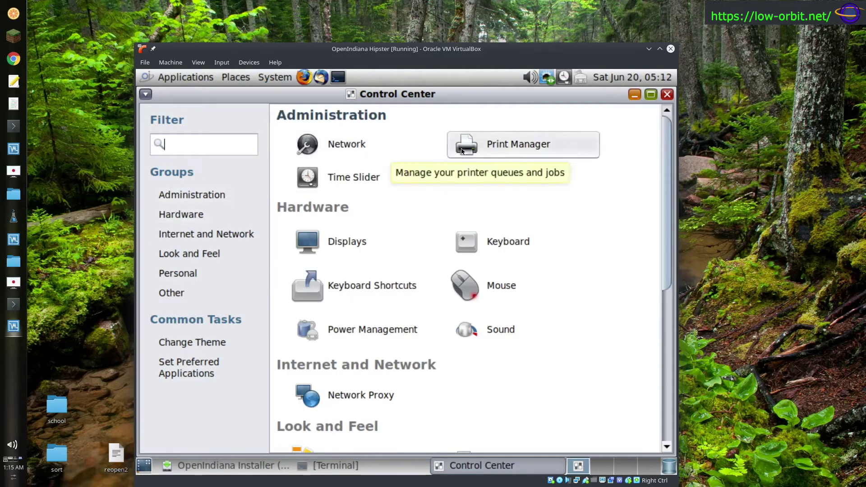
{"action": "left_click", "coordinate": [203, 215]}
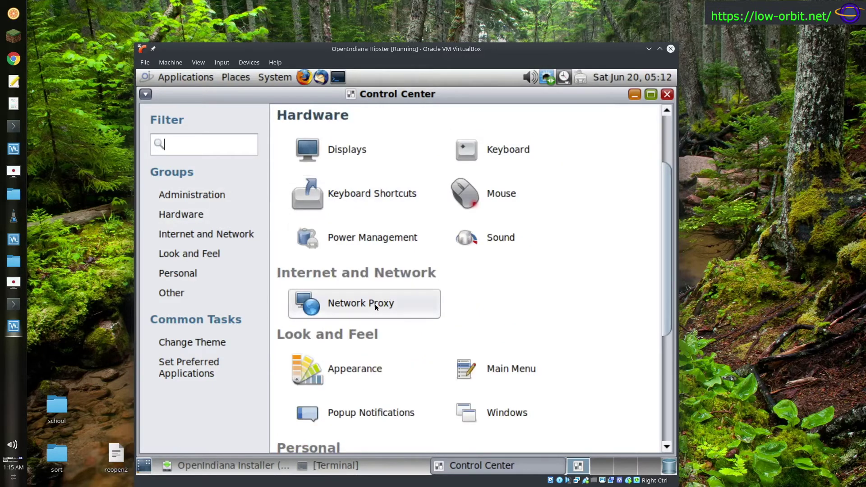
{"action": "left_click", "coordinate": [354, 152]}
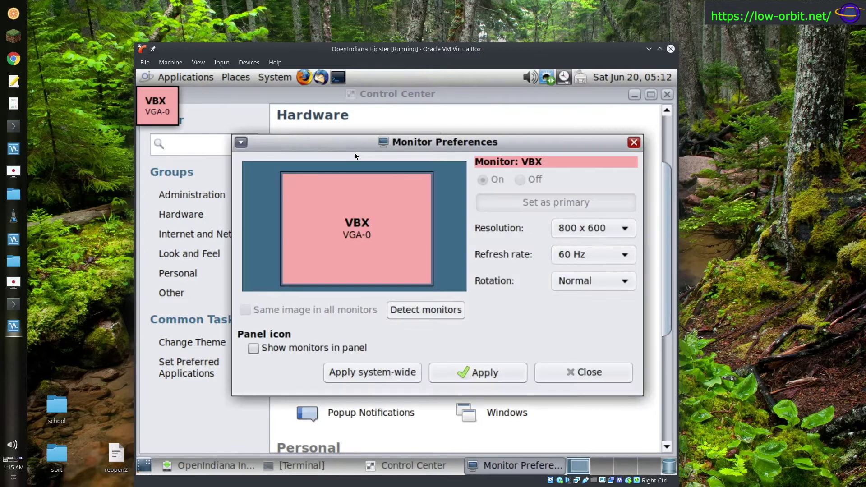
- Apply a 1600 x 1200 resolution to the guest display and keep the configuration
{"action": "left_click", "coordinate": [602, 228]}
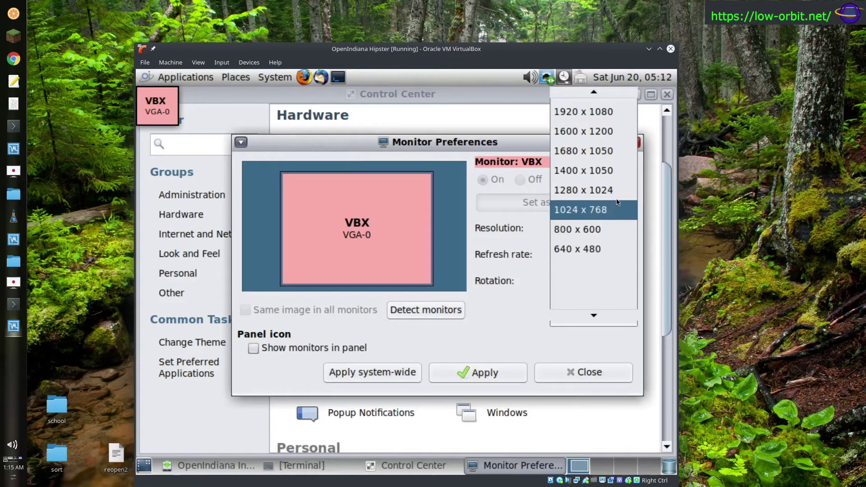
{"action": "left_click", "coordinate": [613, 135]}
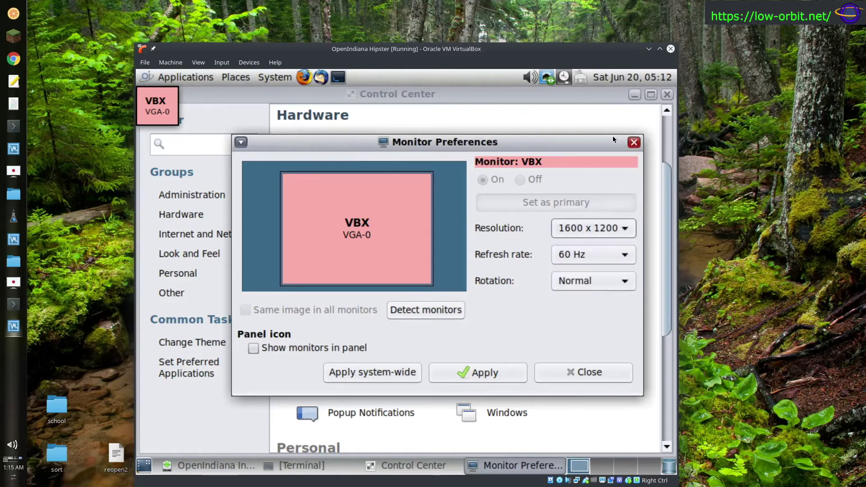
{"action": "left_click", "coordinate": [483, 378]}
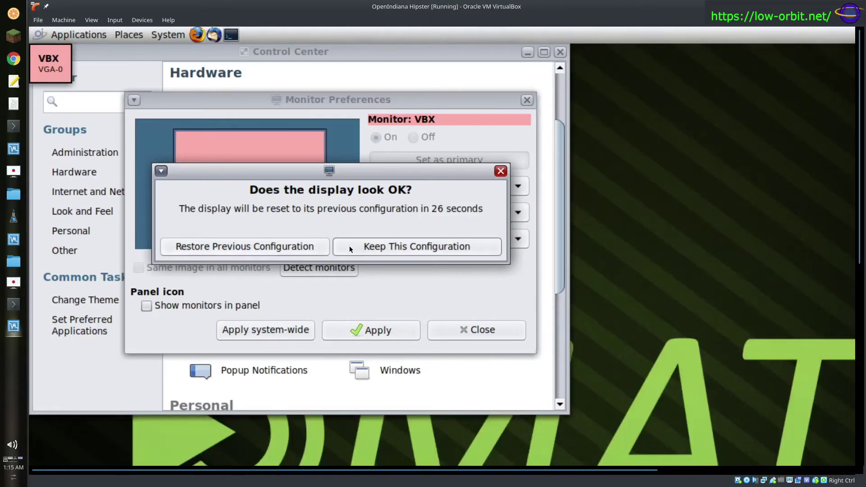
{"action": "left_click", "coordinate": [374, 246]}
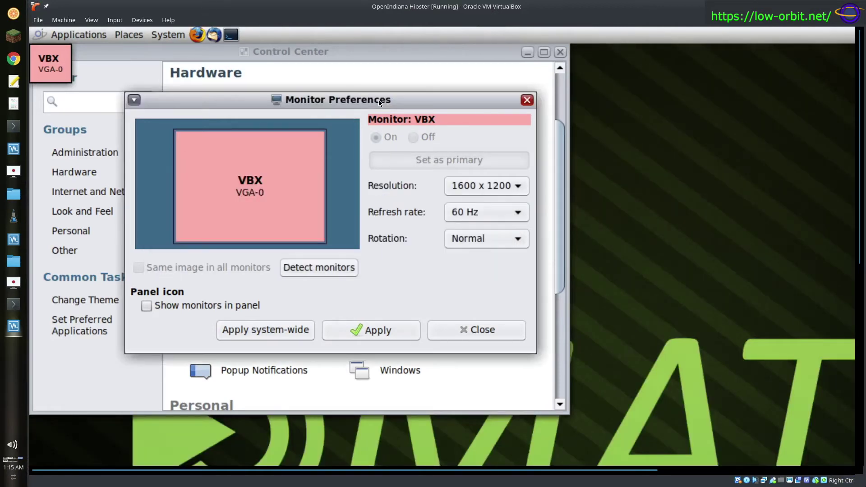
- Rearrange the Monitor Preferences and Control Center windows and bring the installer forward
{"action": "left_click_drag", "start_coordinate": [379, 99], "coordinate": [492, 139]}
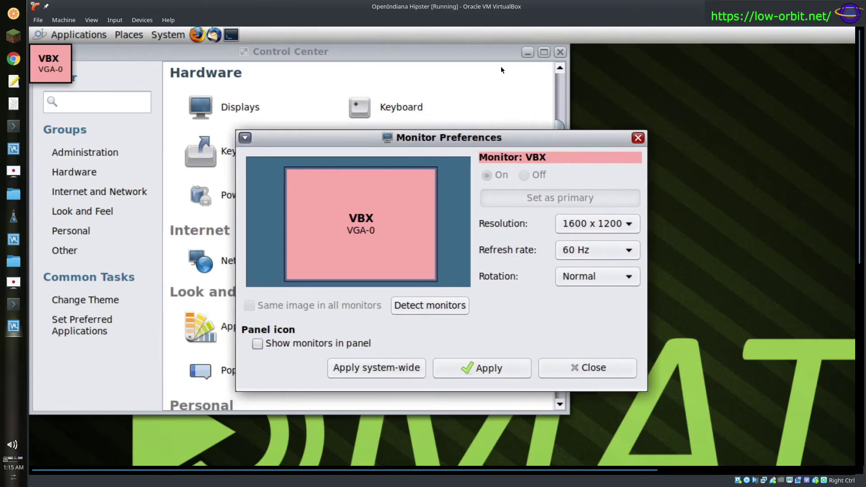
{"action": "left_click_drag", "start_coordinate": [474, 54], "coordinate": [666, 138]}
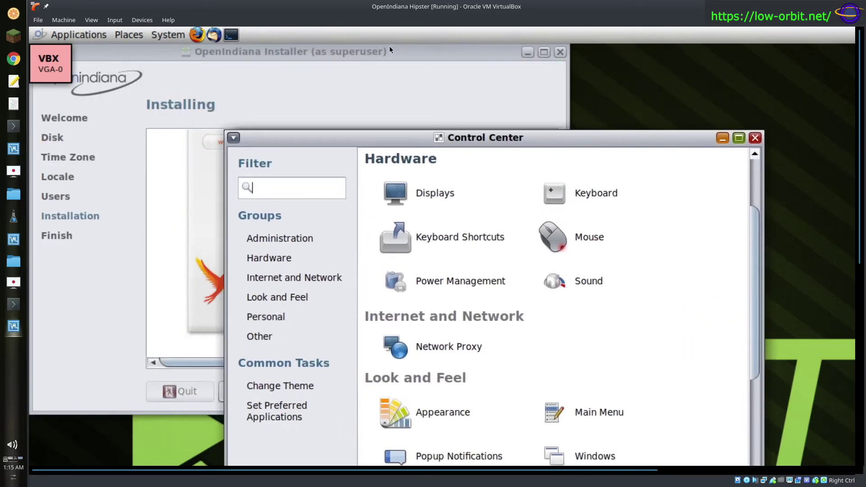
{"action": "left_click_drag", "start_coordinate": [389, 46], "coordinate": [589, 58]}
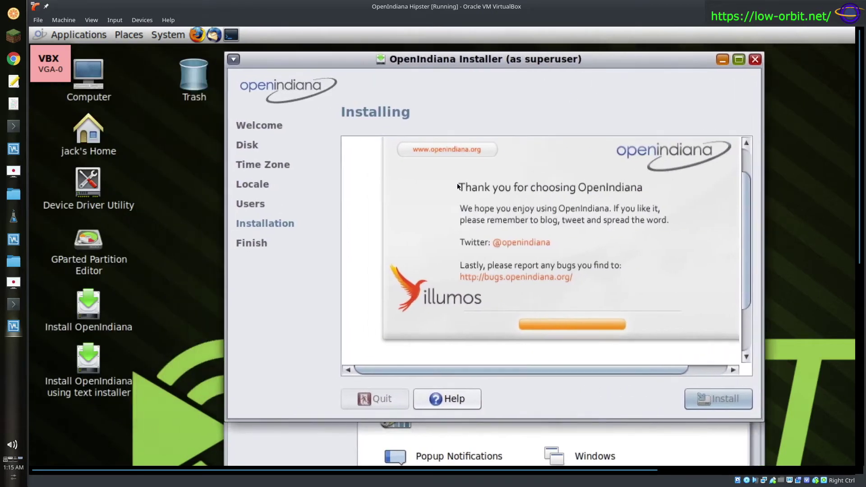
- Reboot the guest from the finished installer and close the Control Center window
{"action": "left_click", "coordinate": [90, 96]}
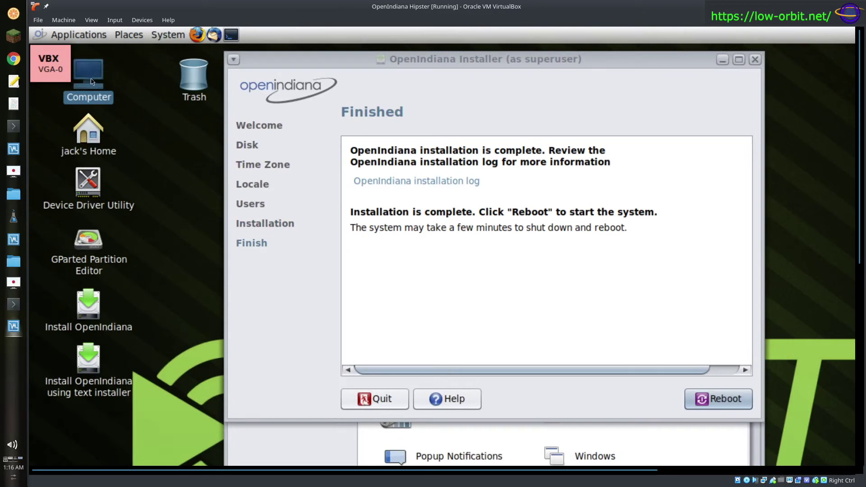
{"action": "left_click", "coordinate": [698, 400]}
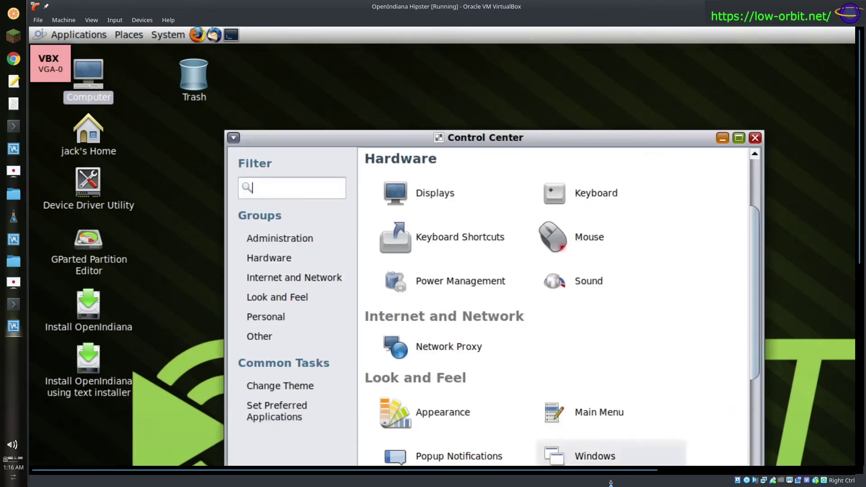
{"action": "left_click_drag", "start_coordinate": [469, 137], "coordinate": [450, 82]}
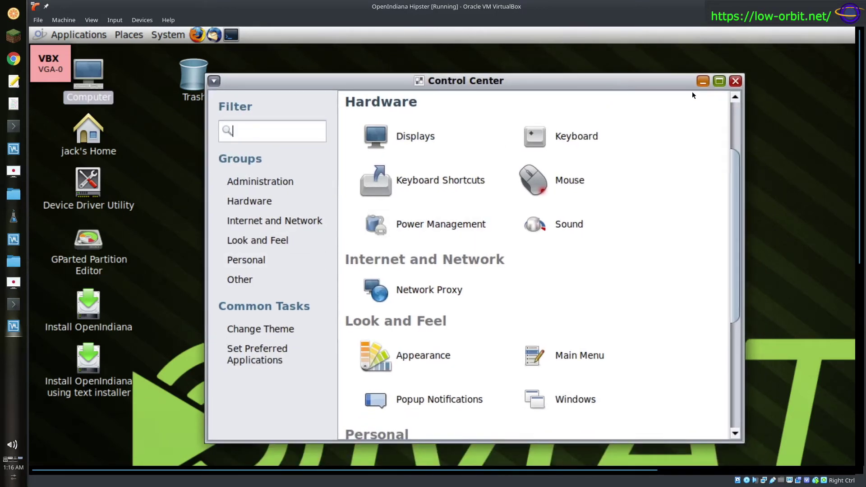
{"action": "left_click", "coordinate": [735, 81]}
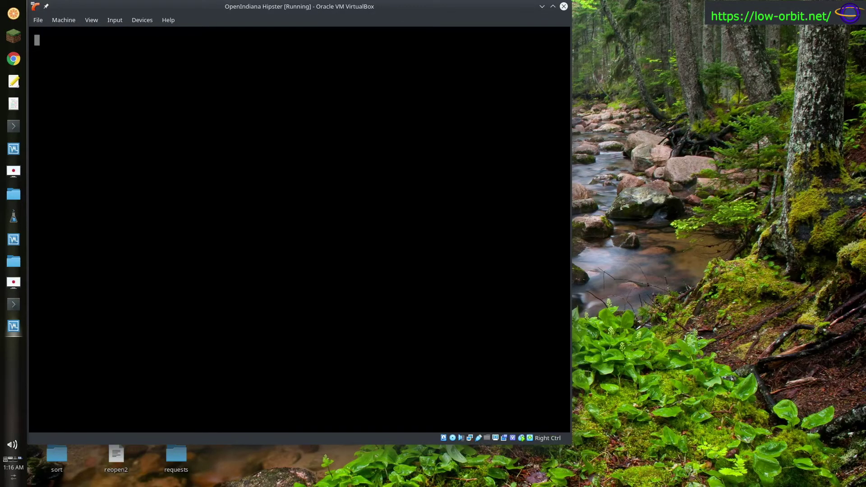
- Reposition the VM window, opening and dismissing the guest display scaling options
{"action": "left_click_drag", "start_coordinate": [200, 11], "coordinate": [416, 18]}
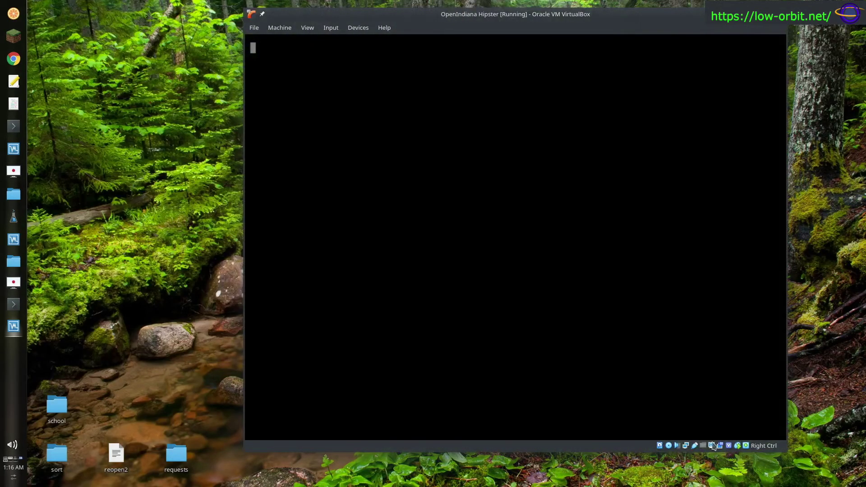
{"action": "left_click", "coordinate": [713, 447]}
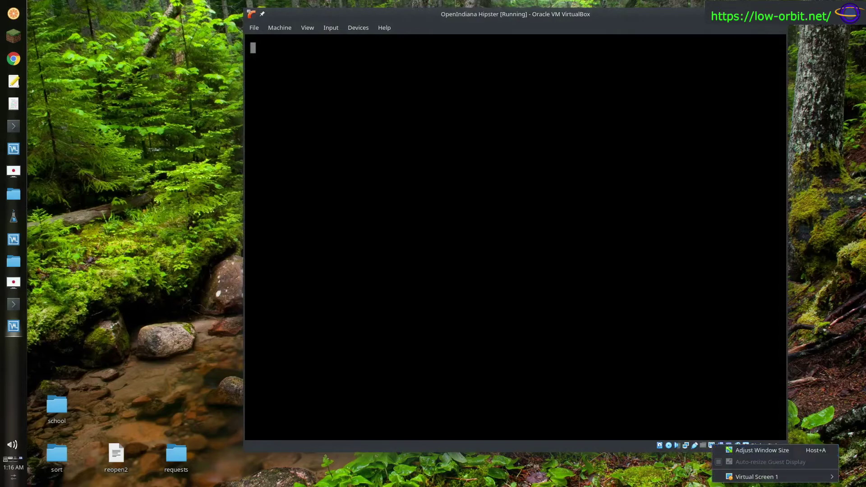
{"action": "mouse_move", "coordinate": [757, 481]}
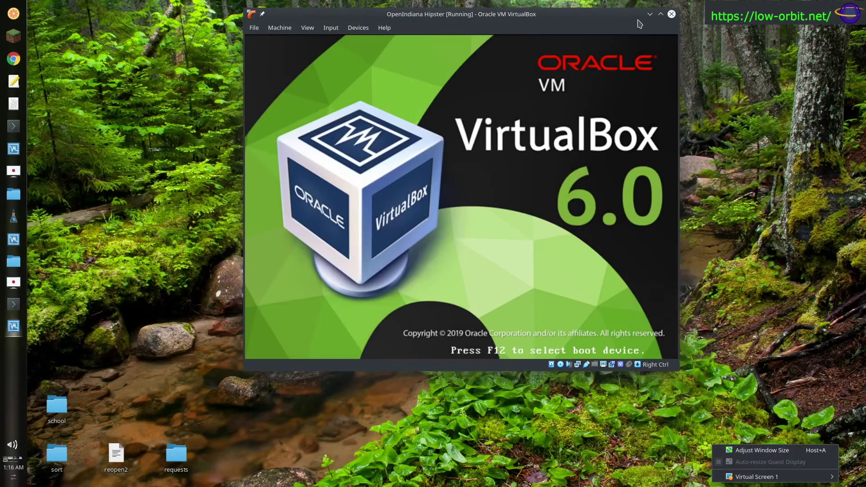
{"action": "left_click", "coordinate": [529, 32]}
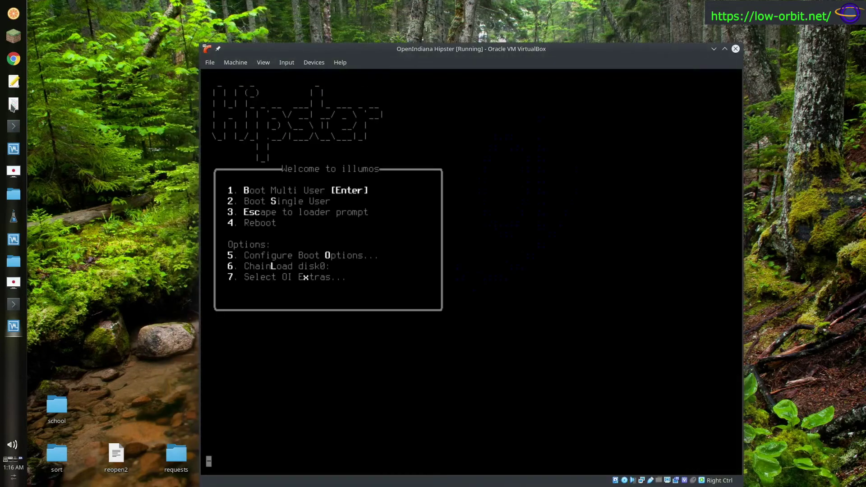
{"action": "left_click_drag", "start_coordinate": [350, 53], "coordinate": [325, 37]}
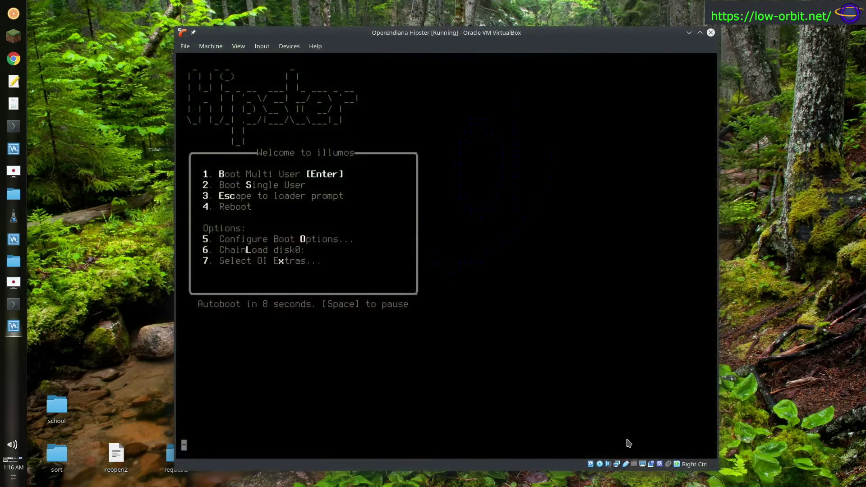
- Force-remove the install disc from the virtual optical drive, then reset the machine
{"action": "left_click", "coordinate": [600, 464]}
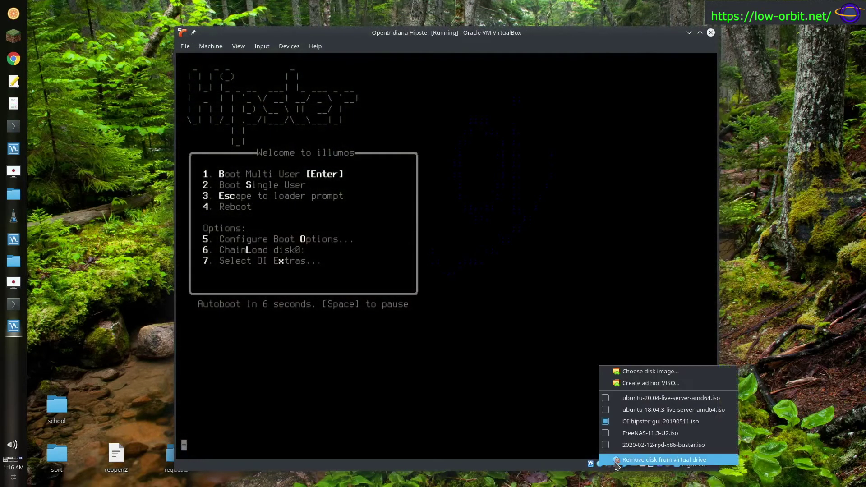
{"action": "left_click", "coordinate": [617, 460]}
{"action": "left_click", "coordinate": [434, 277]}
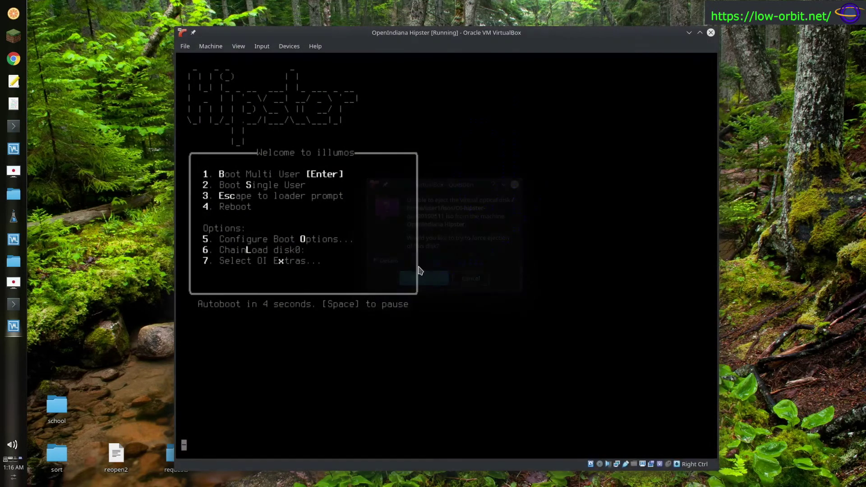
{"action": "left_click", "coordinate": [211, 46]}
{"action": "left_click", "coordinate": [227, 124]}
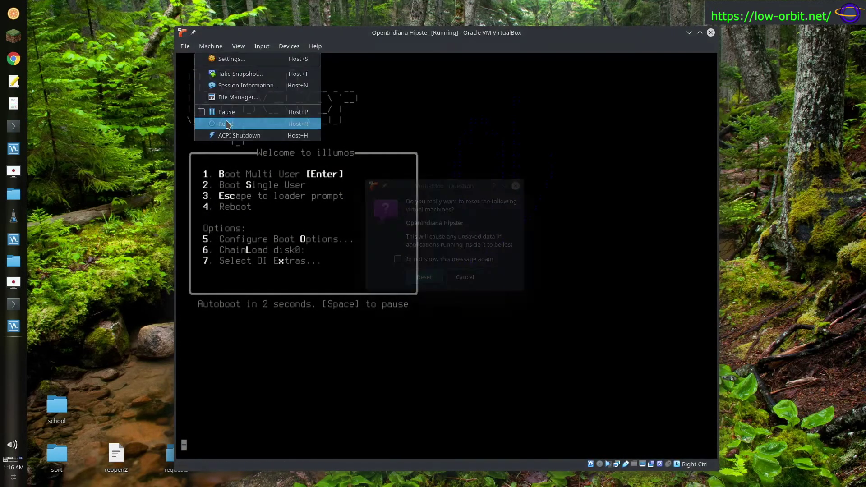
{"action": "left_click", "coordinate": [434, 277]}
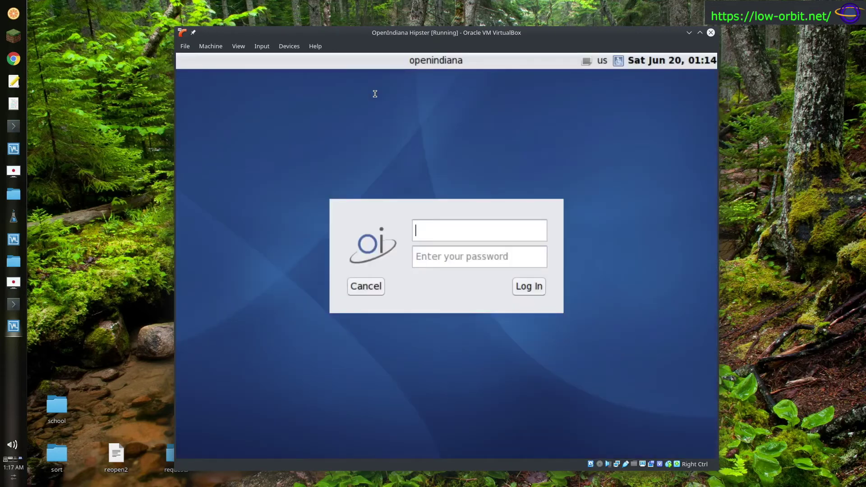
- Enter the guest username and account password at the OpenIndiana login screen to reach the MATE desktop
{"action": "type", "text": "user1"}
{"action": "key", "text": "Return"}
{"action": "type", "text": "********"}
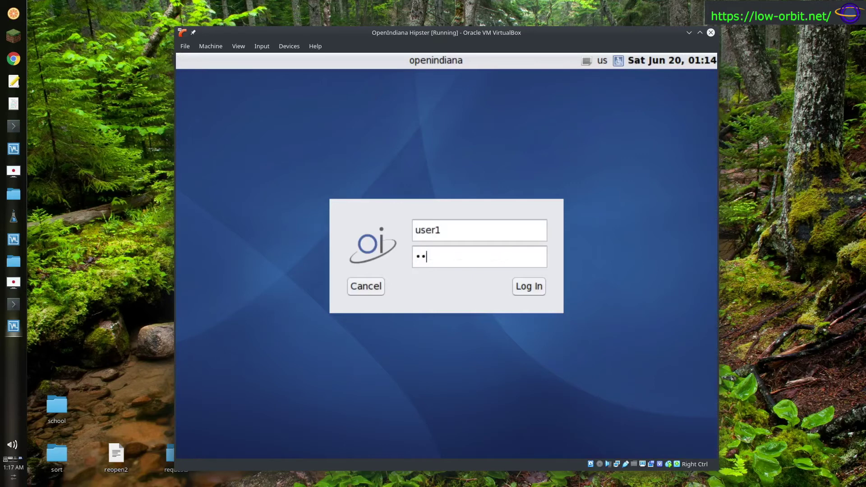
{"action": "key", "text": "Return"}
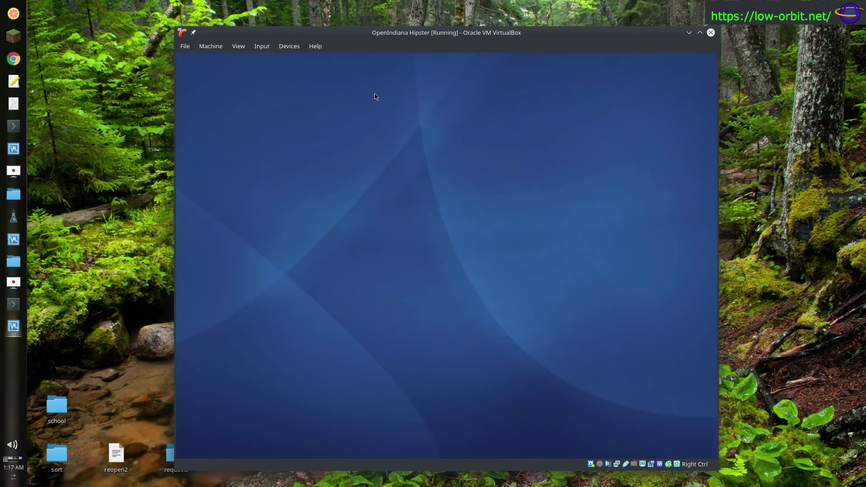
- Maximize and restore the VM window, dismiss the Wired connected notice, and select the Computer icon
{"action": "double_click", "coordinate": [429, 36]}
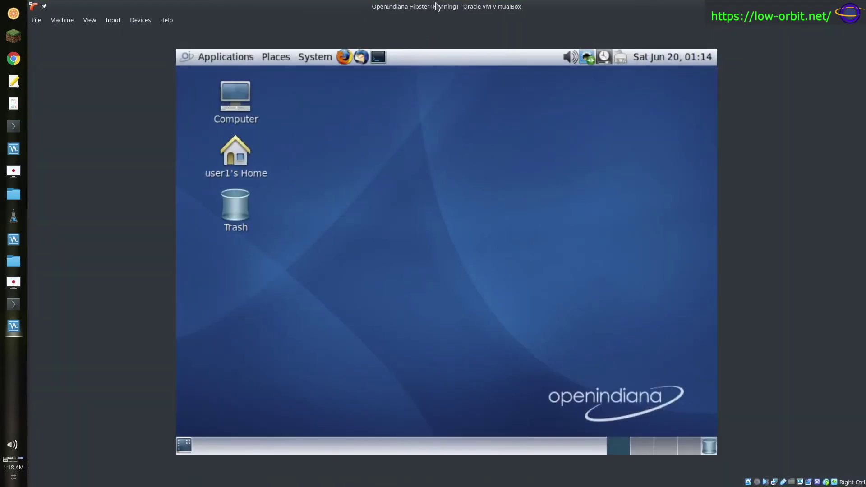
{"action": "double_click", "coordinate": [435, 7]}
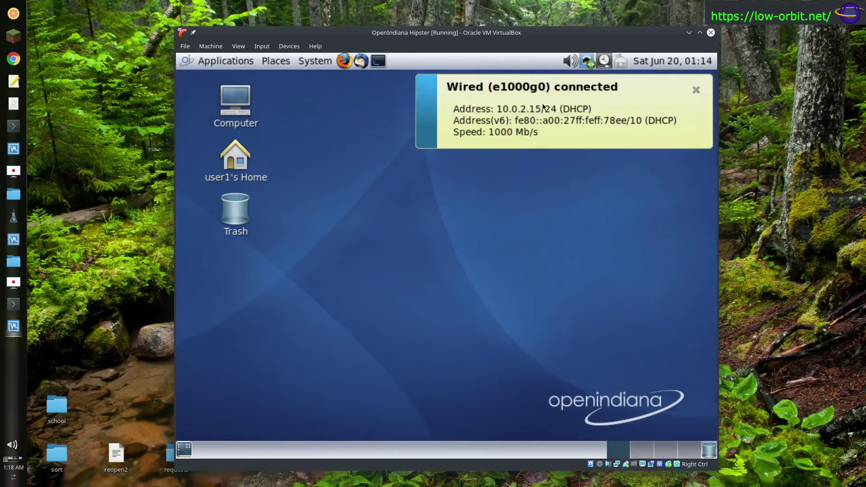
{"action": "left_click", "coordinate": [690, 96]}
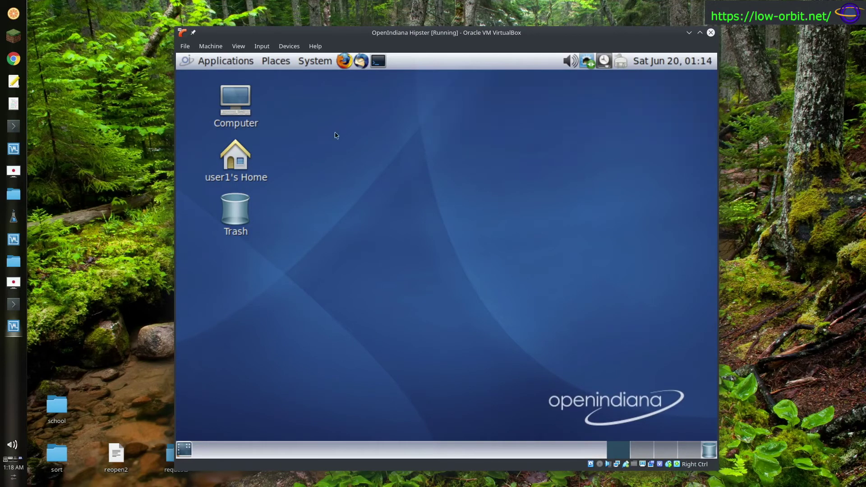
{"action": "left_click", "coordinate": [242, 99]}
- Open and close the Computer file browser, then launch a terminal from the top panel
{"action": "double_click", "coordinate": [243, 100]}
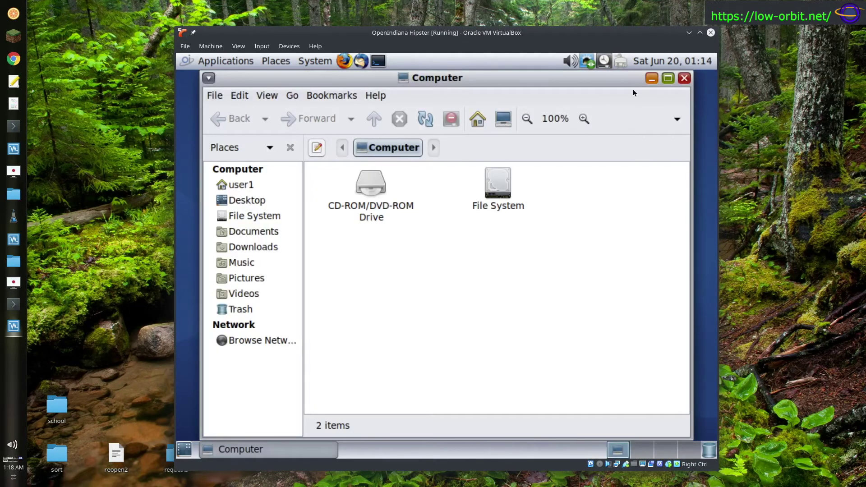
{"action": "left_click", "coordinate": [681, 83]}
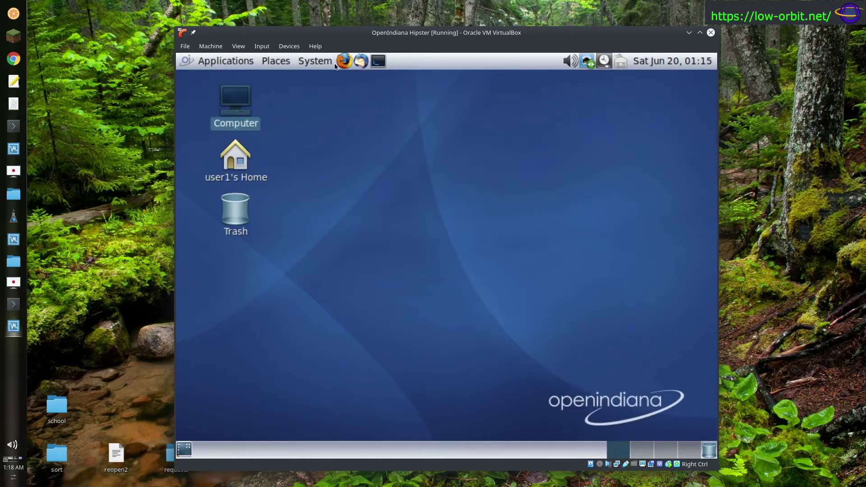
{"action": "left_click", "coordinate": [379, 65]}
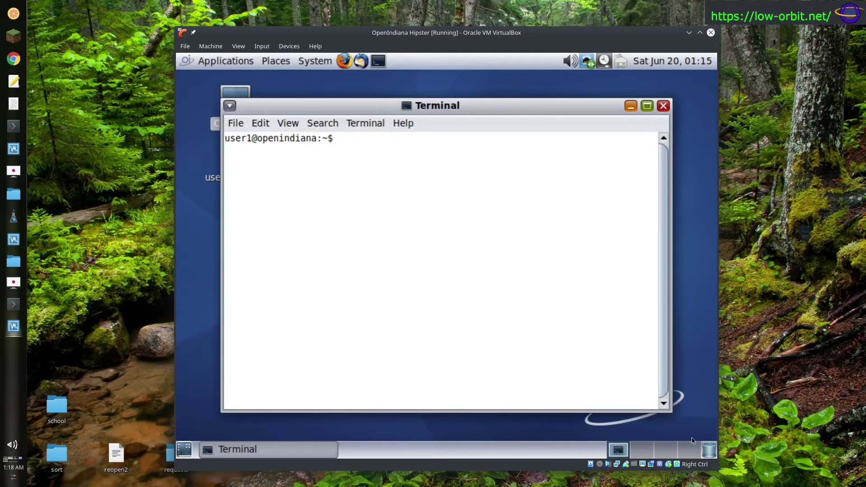
- Cycle through the workspaces with Ctrl+Alt+arrows, ending back on the terminal's workspace
{"action": "key", "text": "ctrl+alt+Right"}
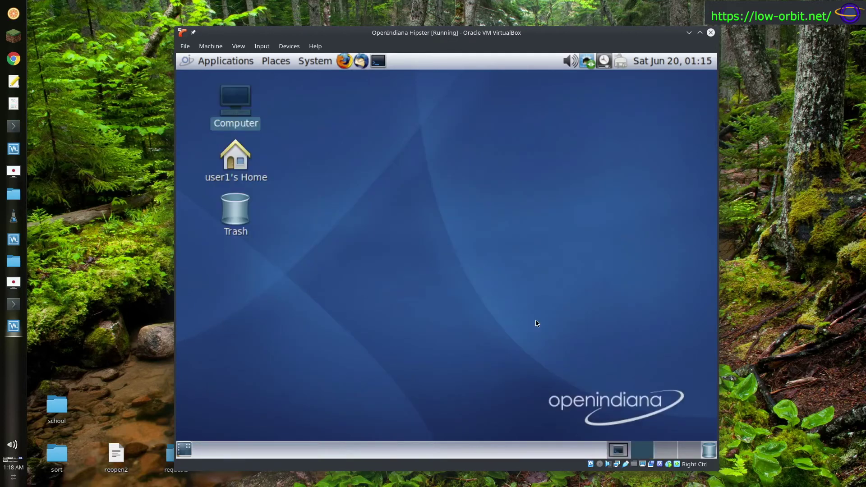
{"action": "key", "text": "ctrl+alt+Right"}
{"action": "key", "text": "ctrl+alt+Right"}
{"action": "key", "text": "ctrl+alt+Left"}
{"action": "key", "text": "ctrl+alt+Left"}
{"action": "key", "text": "ctrl+alt+Left"}
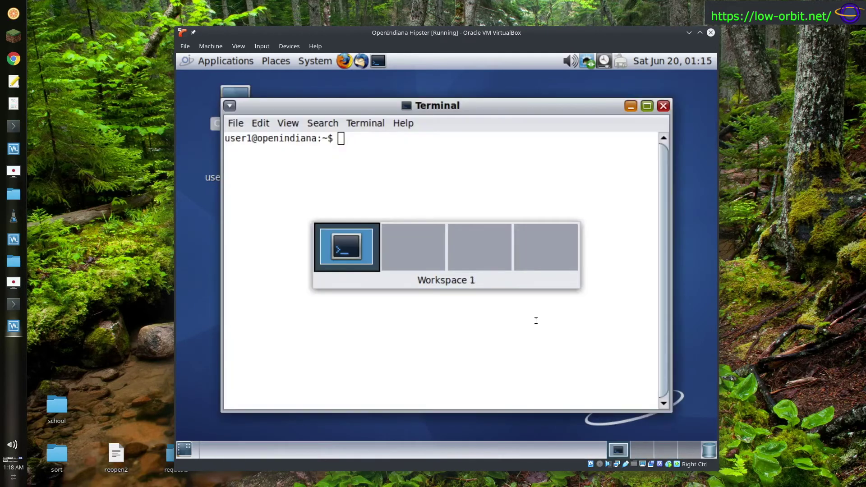
{"action": "key", "text": "ctrl+alt+Right"}
{"action": "key", "text": "ctrl+alt+Right"}
{"action": "key", "text": "ctrl+alt+Right"}
{"action": "key", "text": "ctrl+alt+Left"}
{"action": "key", "text": "ctrl+alt+Left"}
{"action": "key", "text": "ctrl+alt+Left"}
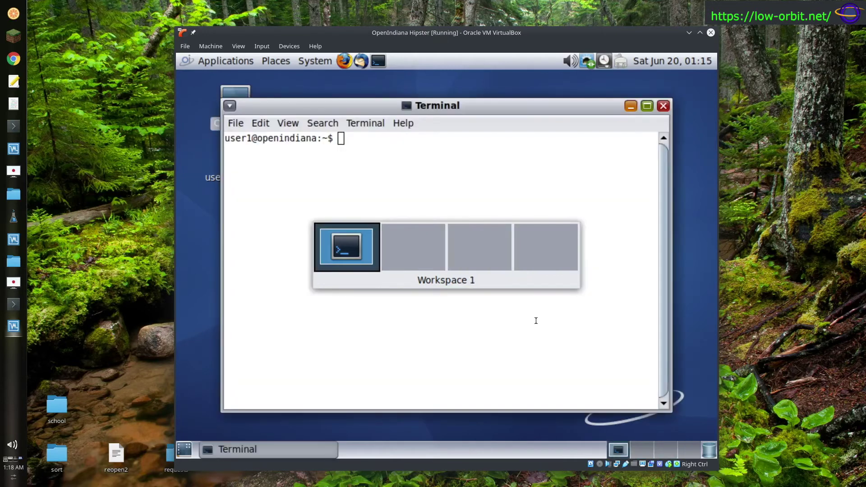
{"action": "key", "text": "ctrl+alt+Right"}
{"action": "key", "text": "ctrl+alt+Right"}
{"action": "key", "text": "ctrl+alt+Right"}
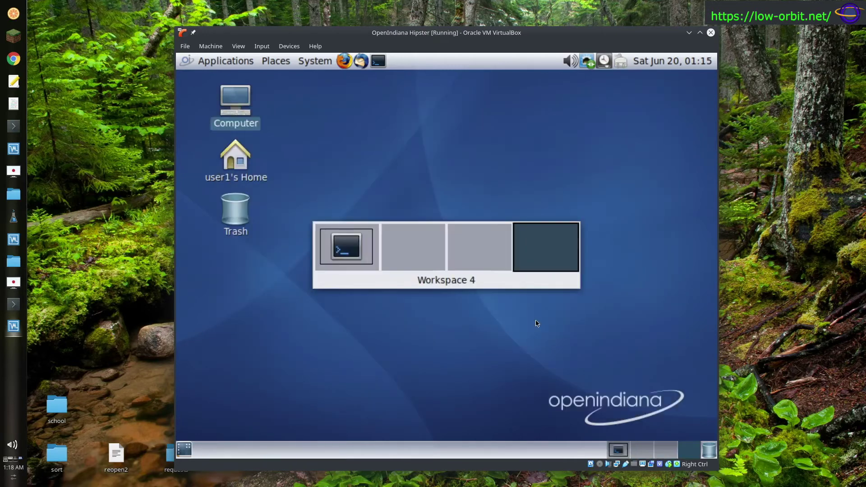
{"action": "key", "text": "ctrl+alt+Left"}
{"action": "key", "text": "ctrl+alt+Left"}
{"action": "key", "text": "ctrl+alt+Left"}
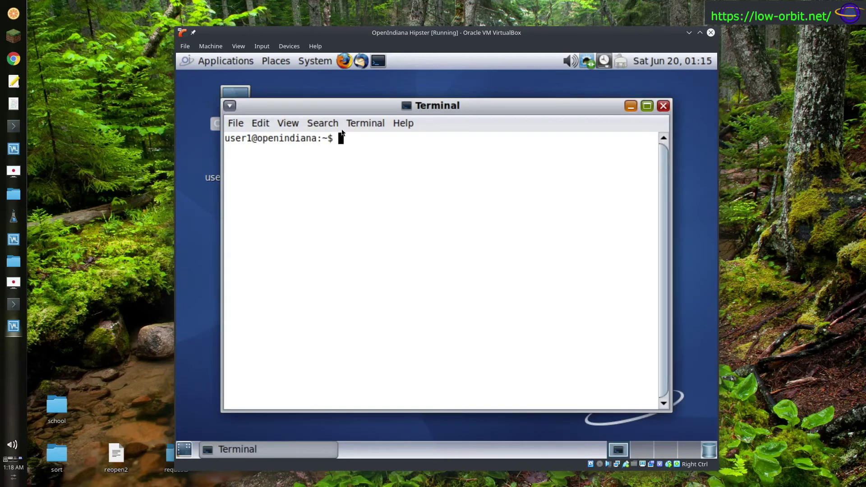
- Run df -h . to show the home directory's disk usage and highlight its mount path
{"action": "left_click_drag", "start_coordinate": [373, 107], "coordinate": [378, 110]}
{"action": "type", "text": "df "}
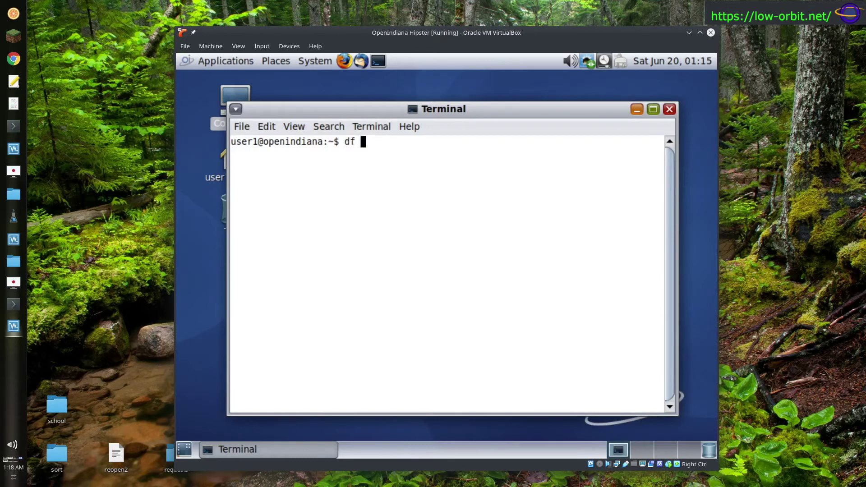
{"action": "type", "text": "-h ."}
{"action": "key", "text": "Return"}
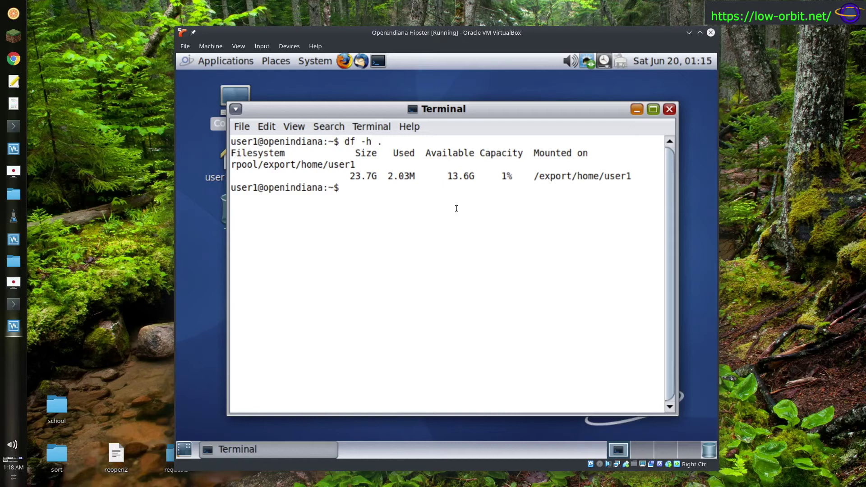
{"action": "left_click_drag", "start_coordinate": [615, 180], "coordinate": [540, 176]}
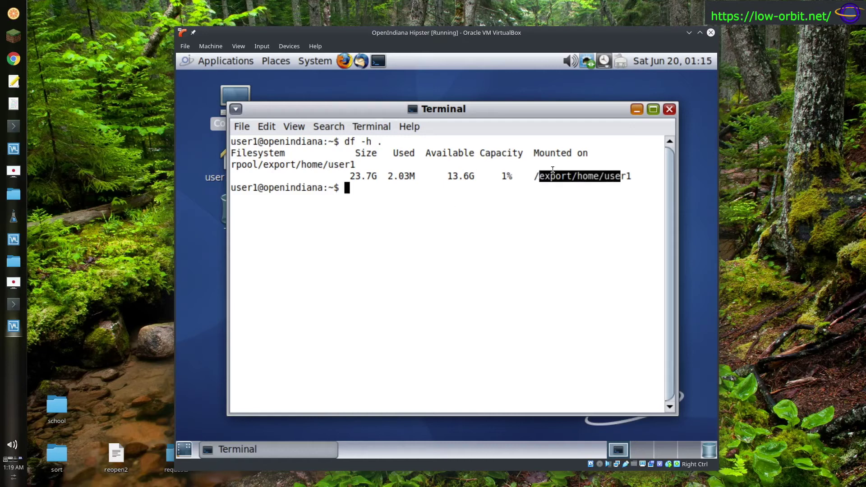
- Run df -h and highlight the rpool/ROOT/openindiana, rpool/export and rpool rows
{"action": "type", "text": "df -h"}
{"action": "key", "text": "Return"}
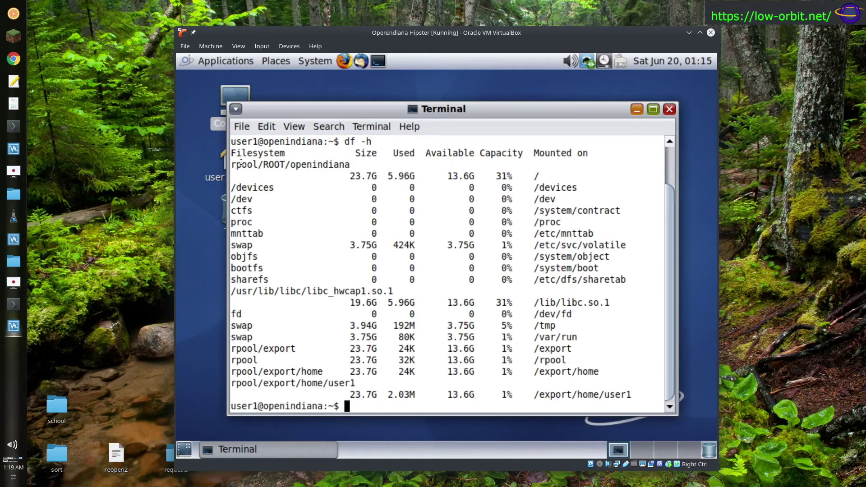
{"action": "left_click_drag", "start_coordinate": [241, 163], "coordinate": [354, 167]}
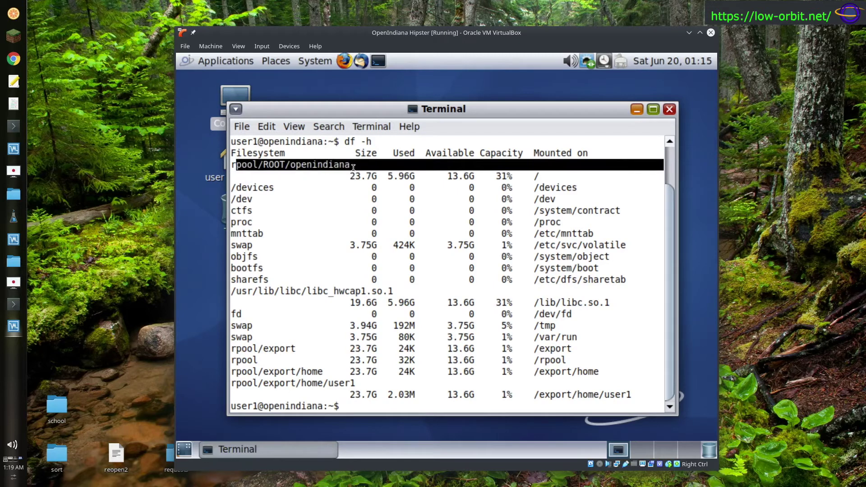
{"action": "triple_click", "coordinate": [398, 180]}
{"action": "left_click_drag", "start_coordinate": [399, 179], "coordinate": [202, 165]}
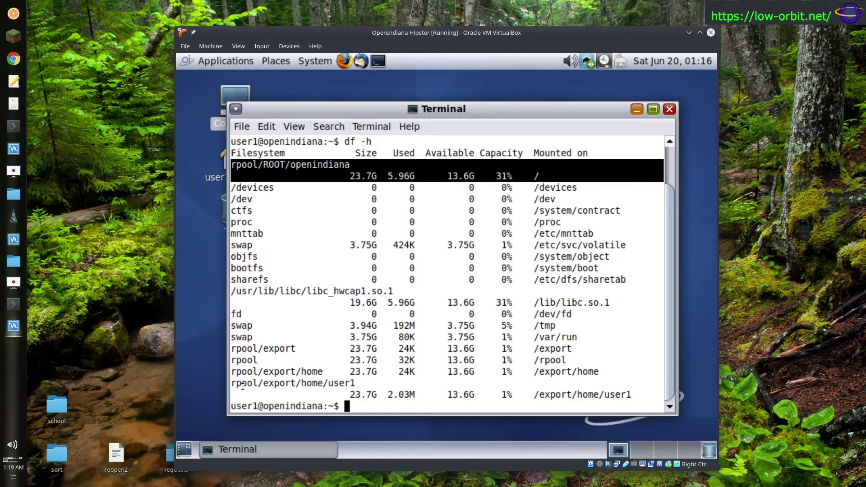
{"action": "left_click_drag", "start_coordinate": [248, 348], "coordinate": [577, 352]}
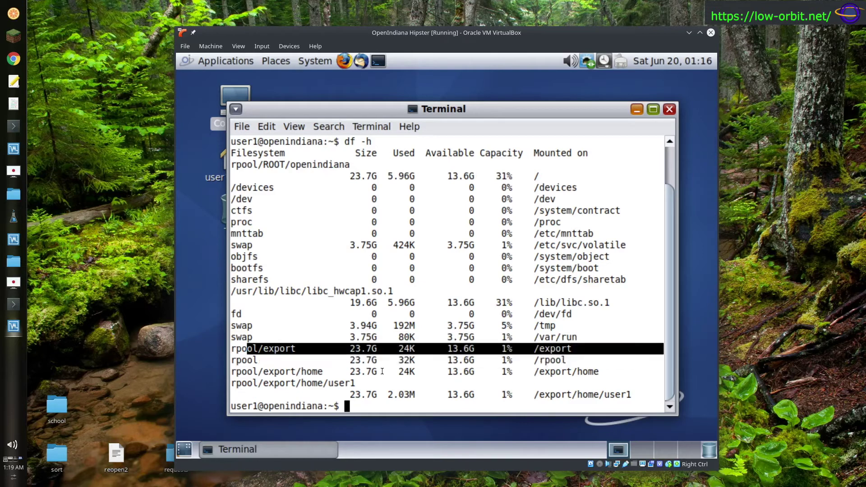
{"action": "left_click_drag", "start_coordinate": [231, 360], "coordinate": [636, 397]}
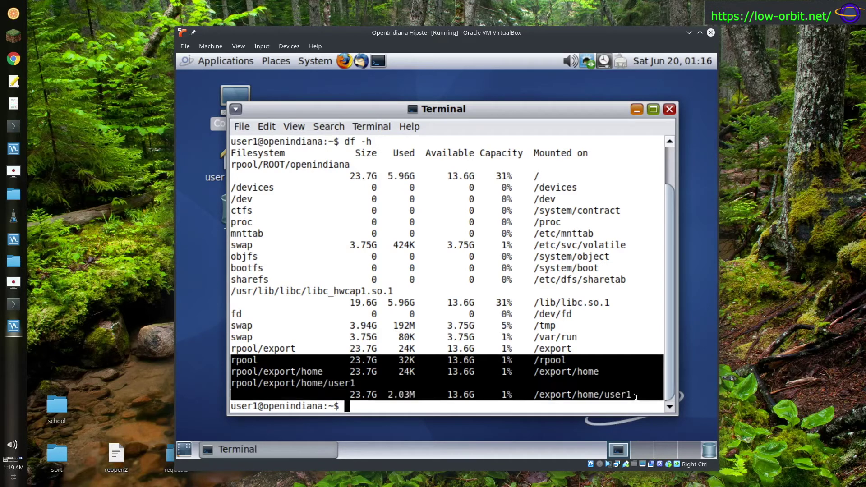
{"action": "left_click", "coordinate": [499, 267]}
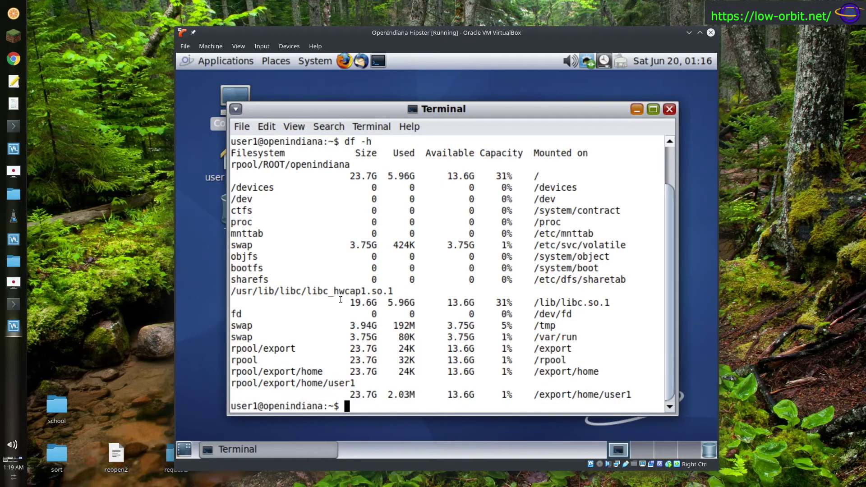
- Start typing the zpool status command, correcting a typo
{"action": "type", "text": "z"}
{"action": "type", "text": "poolst"}
{"action": "key", "text": "BackSpace"}
{"action": "key", "text": "BackSpace"}
{"action": "type", "text": "status"}
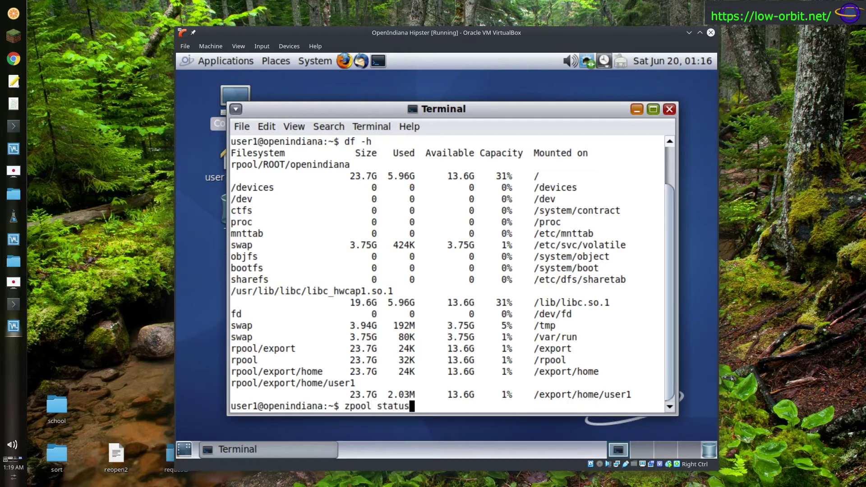
{"action": "key", "text": "Return"}
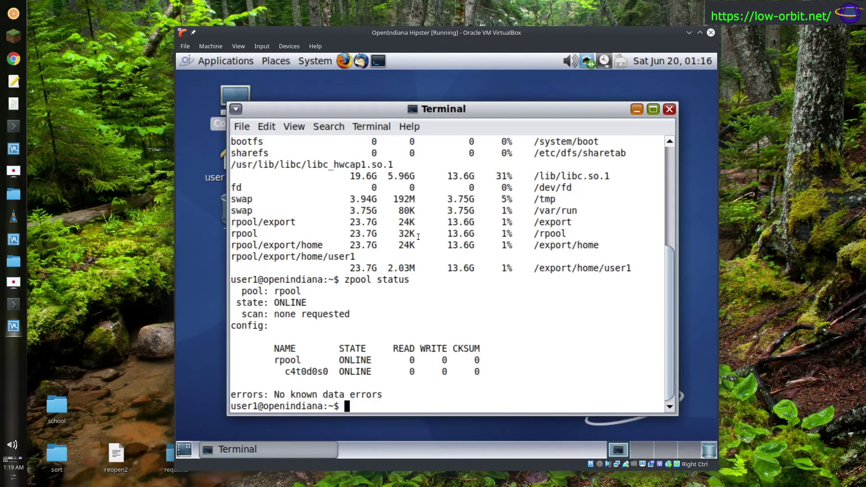
{"action": "left_click_drag", "start_coordinate": [340, 280], "coordinate": [312, 291]}
{"action": "left_click", "coordinate": [290, 291]}
{"action": "left_click_drag", "start_coordinate": [286, 371], "coordinate": [387, 372]}
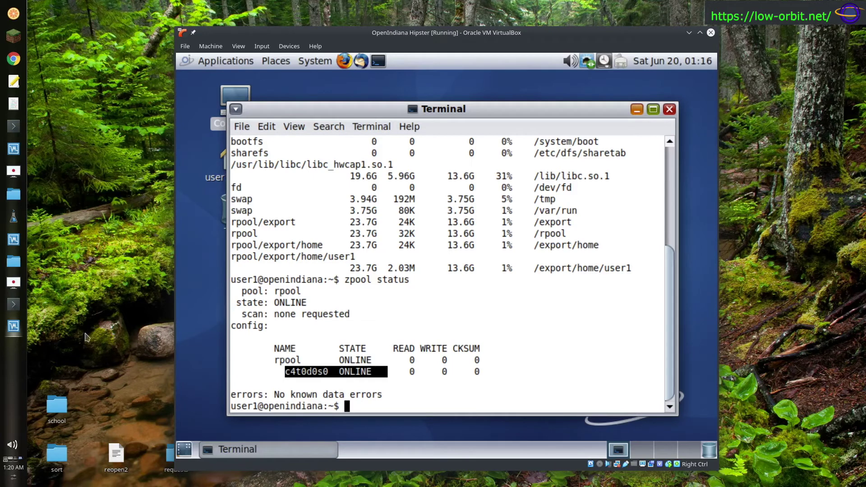
{"action": "double_click", "coordinate": [284, 292]}
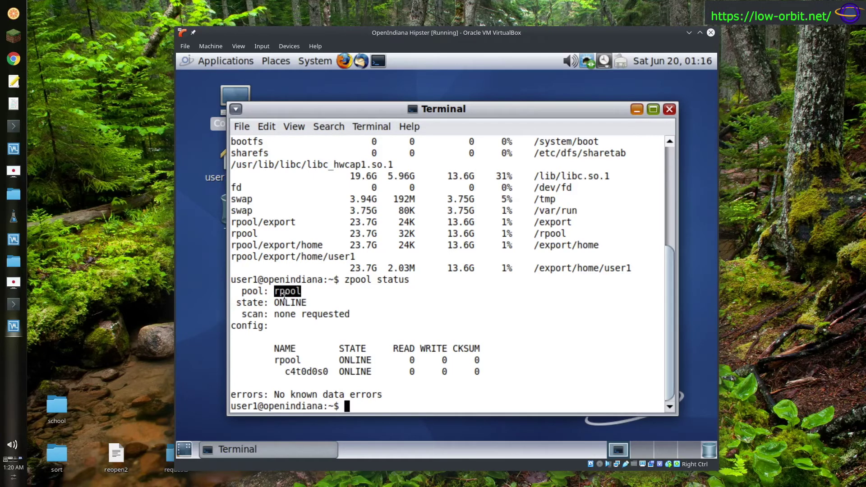
{"action": "left_click_drag", "start_coordinate": [236, 222], "coordinate": [618, 265]}
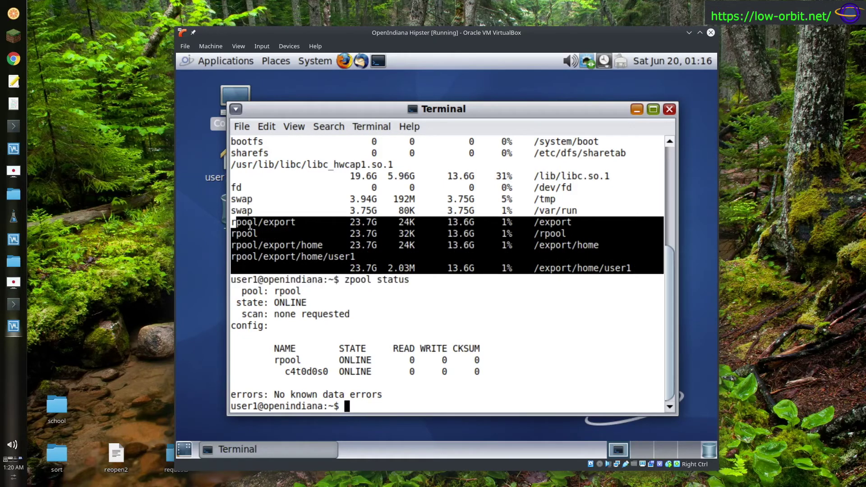
{"action": "left_click", "coordinate": [276, 246]}
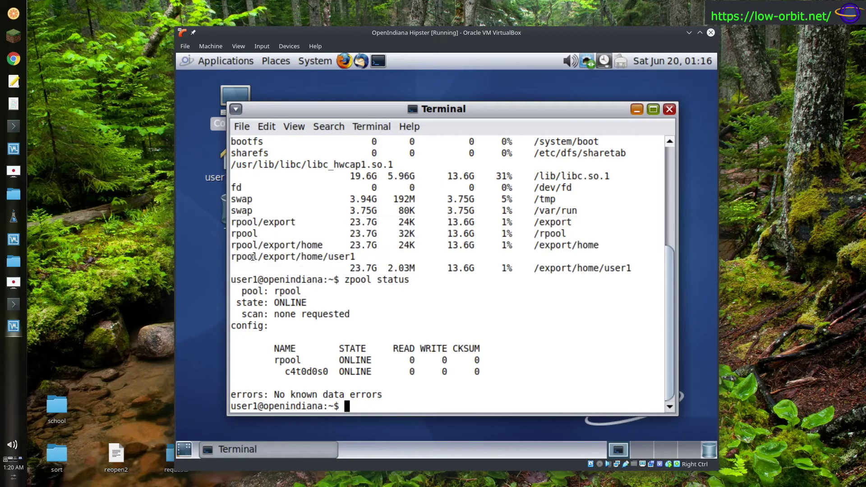
{"action": "left_click_drag", "start_coordinate": [236, 257], "coordinate": [217, 259]}
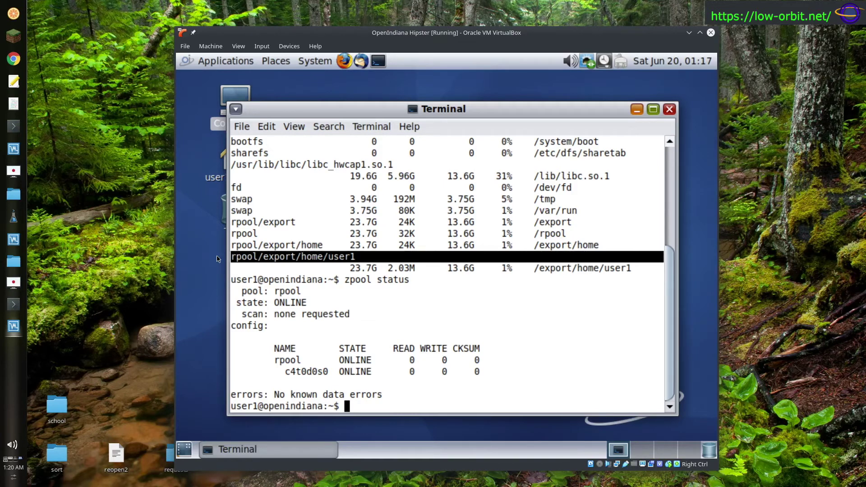
{"action": "left_click", "coordinate": [259, 260]}
{"action": "left_click_drag", "start_coordinate": [259, 261], "coordinate": [355, 257]}
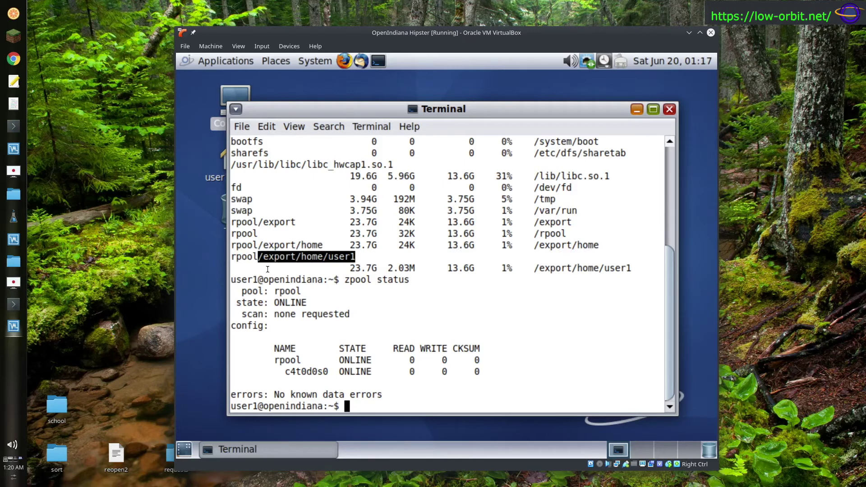
{"action": "left_click_drag", "start_coordinate": [259, 245], "coordinate": [323, 243]}
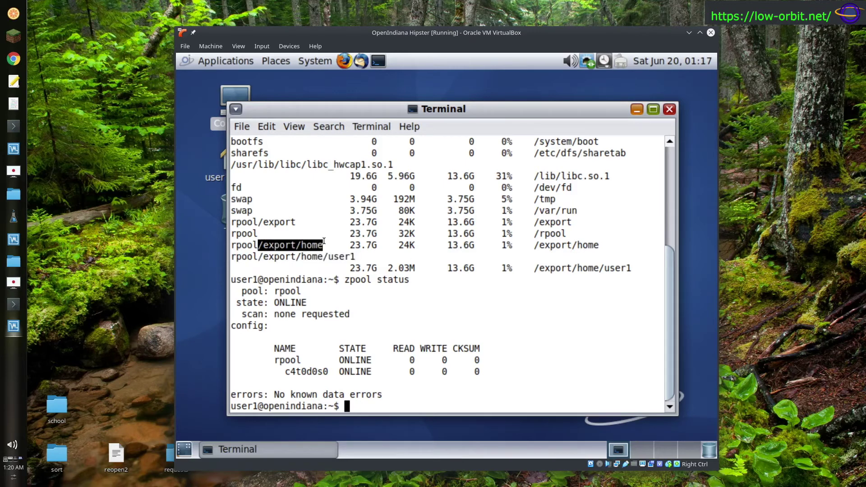
{"action": "left_click_drag", "start_coordinate": [257, 246], "coordinate": [231, 245]}
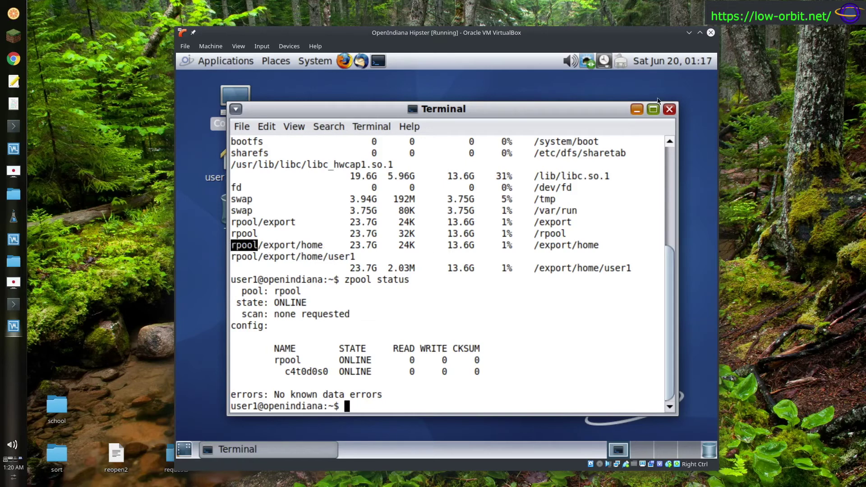
{"action": "left_click", "coordinate": [376, 209]}
{"action": "triple_click", "coordinate": [493, 319]}
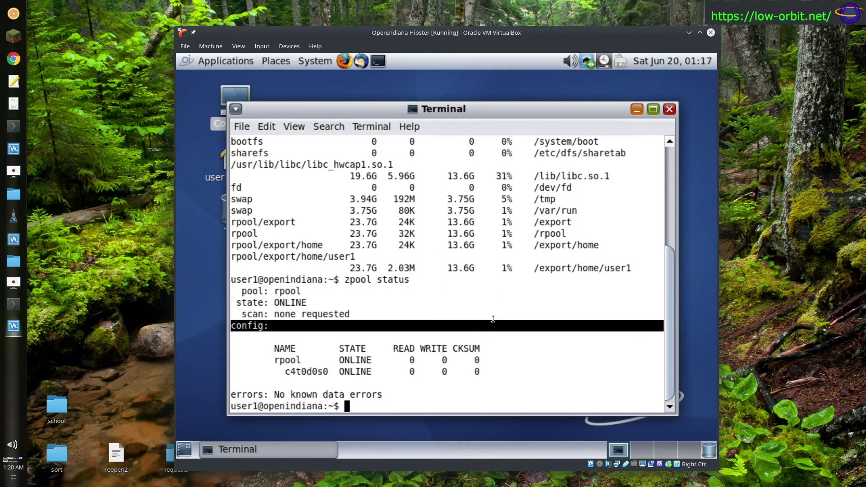
{"action": "left_click_drag", "start_coordinate": [263, 256], "coordinate": [355, 254]}
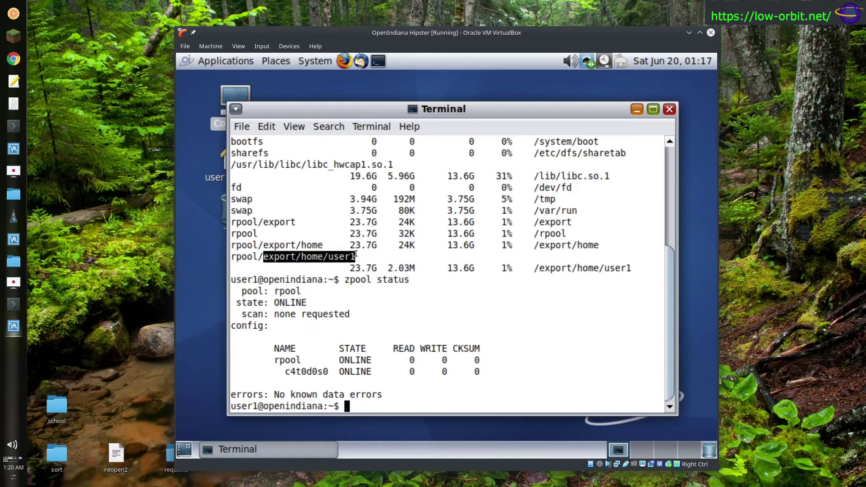
{"action": "left_click_drag", "start_coordinate": [407, 245], "coordinate": [545, 245]}
{"action": "left_click", "coordinate": [427, 382]}
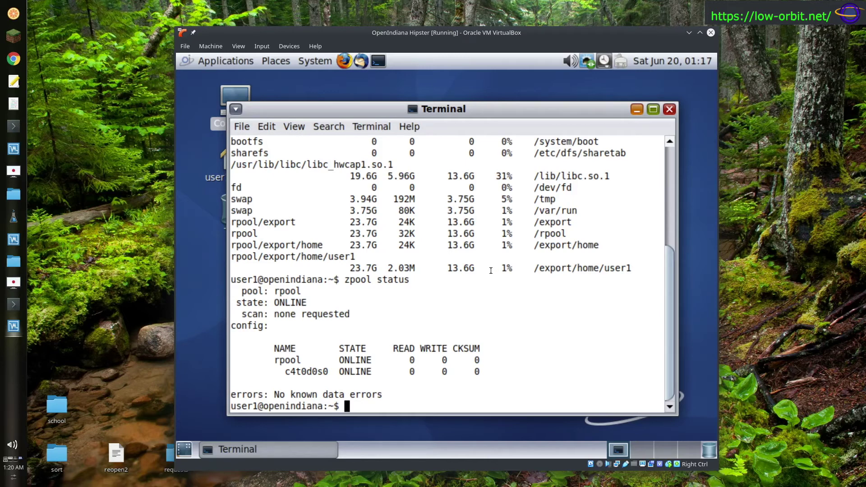
- Scroll the terminal back up to show the earlier df -h . and df -h output
{"action": "scroll", "coordinate": [642, 169], "scroll_direction": "up", "scroll_amount": 5}
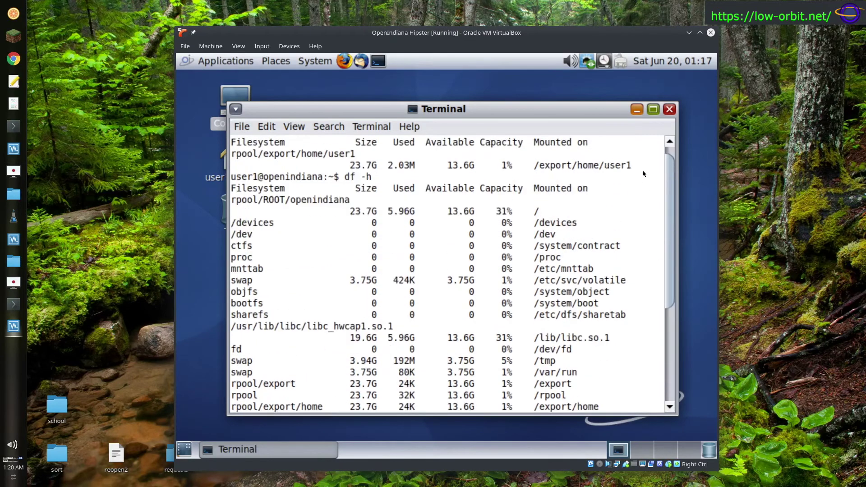
{"action": "scroll", "coordinate": [650, 335], "scroll_direction": "down", "scroll_amount": 5}
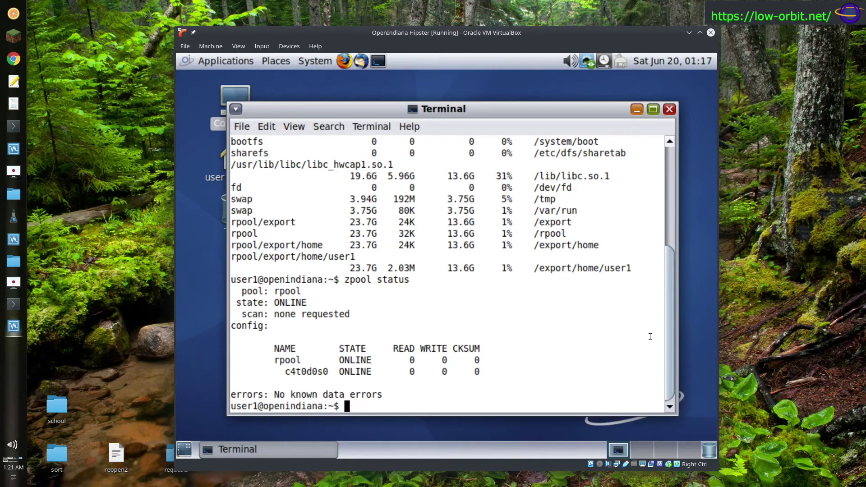
{"action": "scroll", "coordinate": [671, 264], "scroll_direction": "up", "scroll_amount": 5}
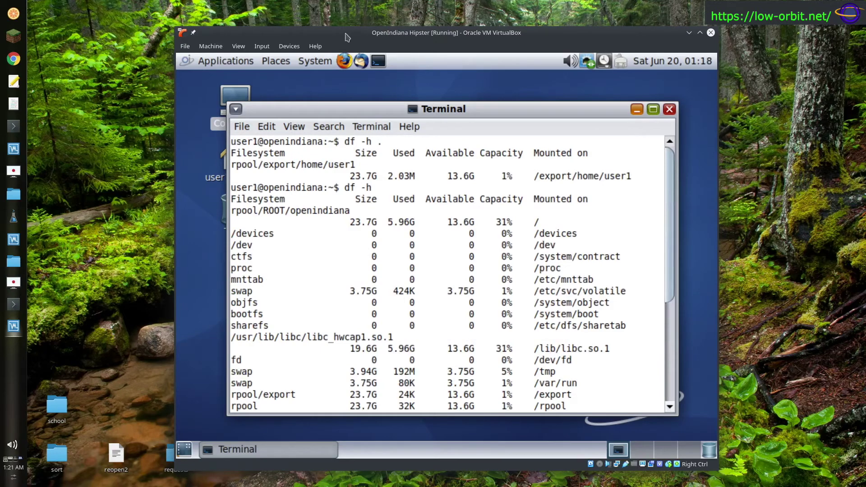
- Launch Firefox from the panel and browse the Applications menu categories
{"action": "left_click", "coordinate": [344, 61]}
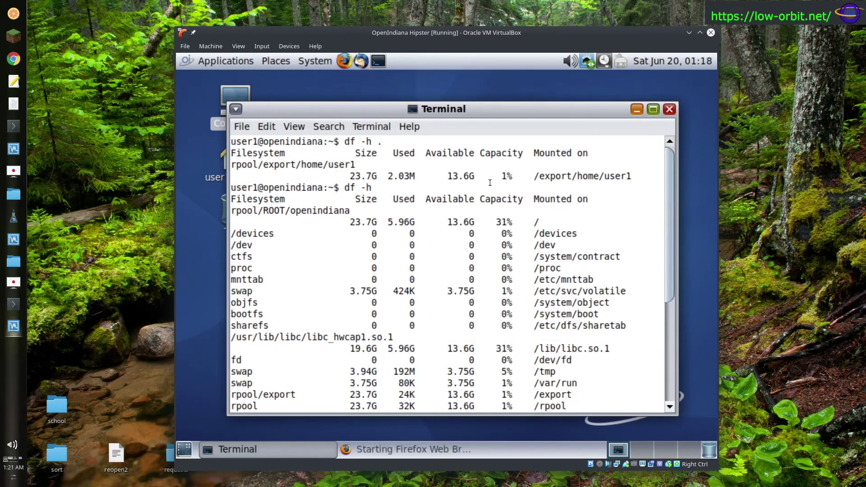
{"action": "left_click", "coordinate": [233, 61]}
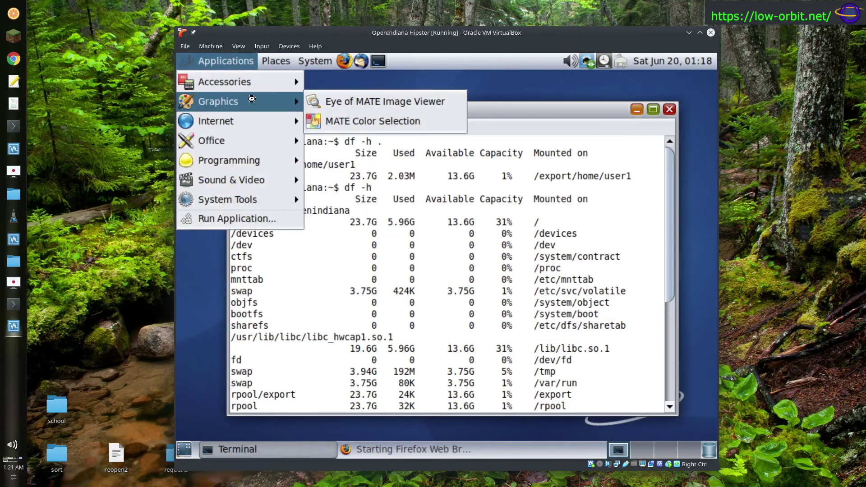
{"action": "mouse_move", "coordinate": [257, 82]}
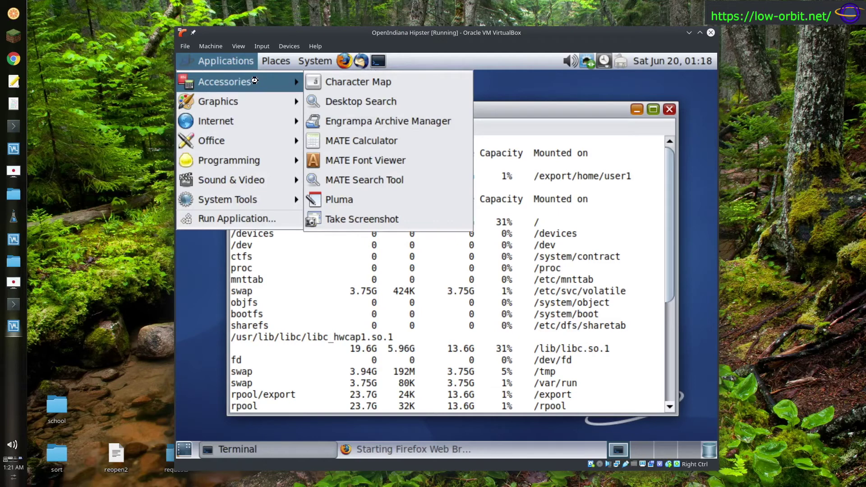
{"action": "key", "text": "Down"}
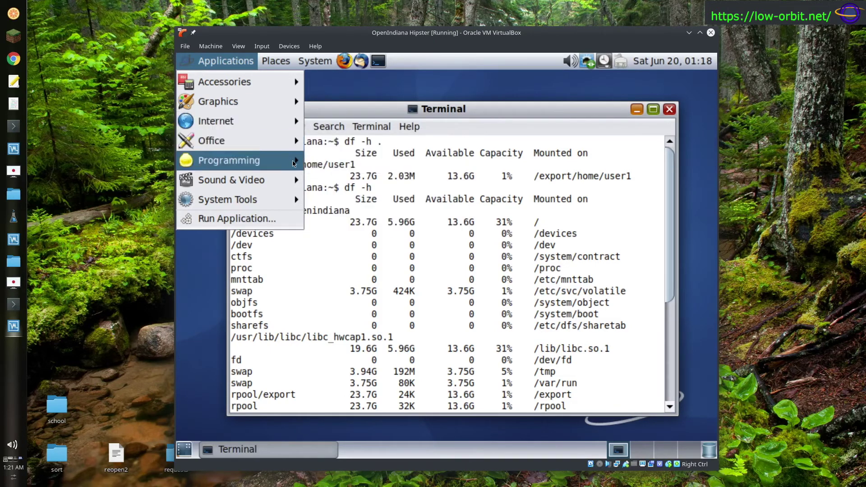
{"action": "mouse_move", "coordinate": [294, 163]}
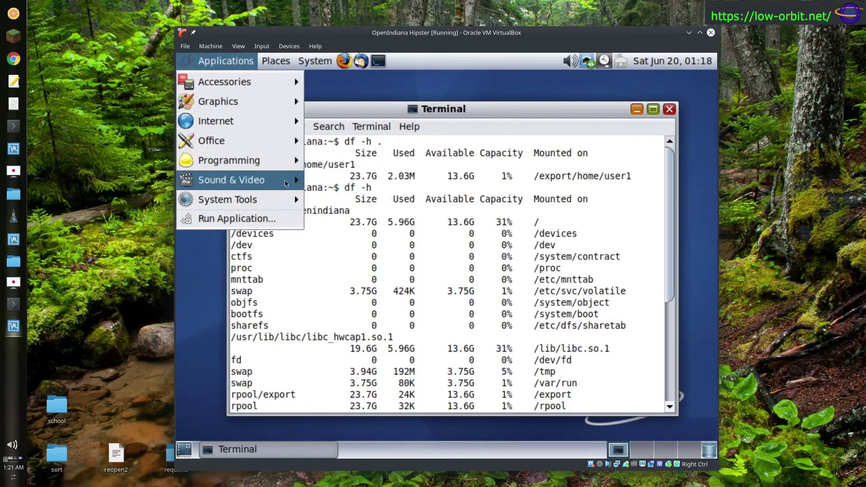
{"action": "mouse_move", "coordinate": [284, 184]}
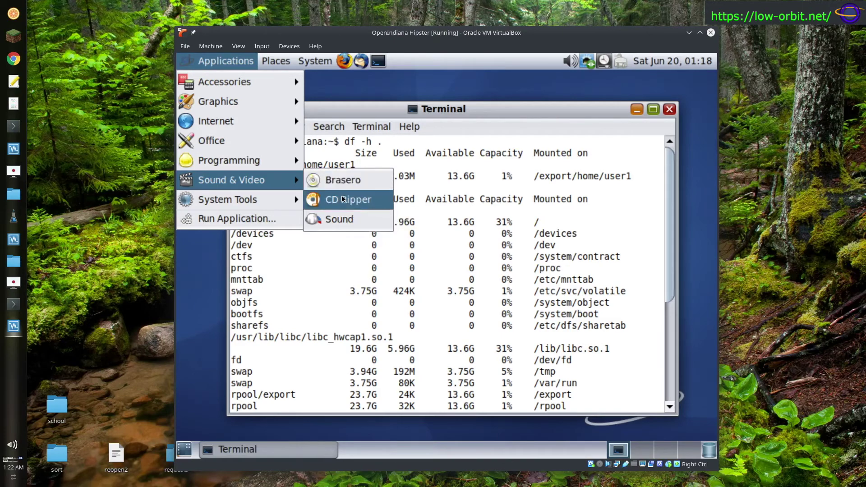
{"action": "mouse_move", "coordinate": [239, 200]}
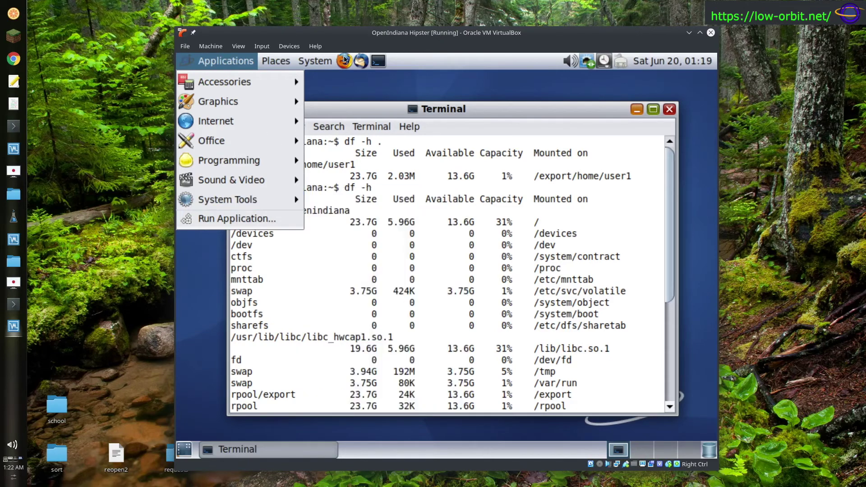
{"action": "left_click", "coordinate": [234, 60]}
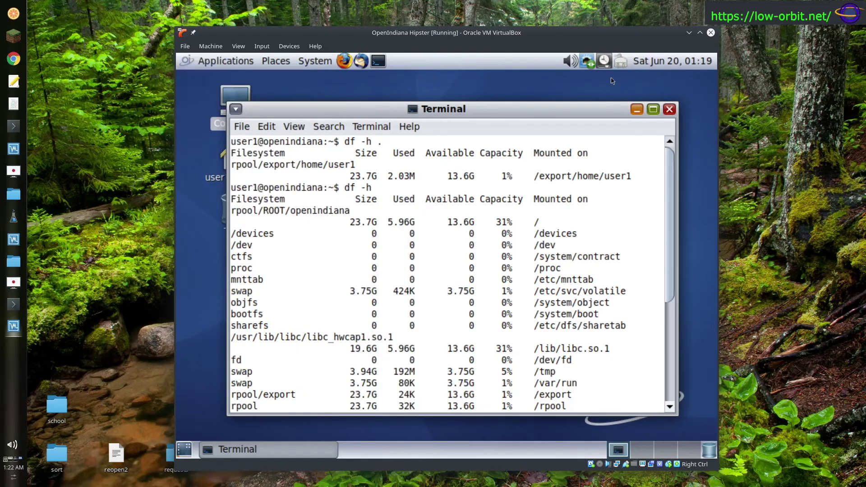
- Open the System menu and close it again without choosing anything
{"action": "left_click", "coordinate": [315, 60]}
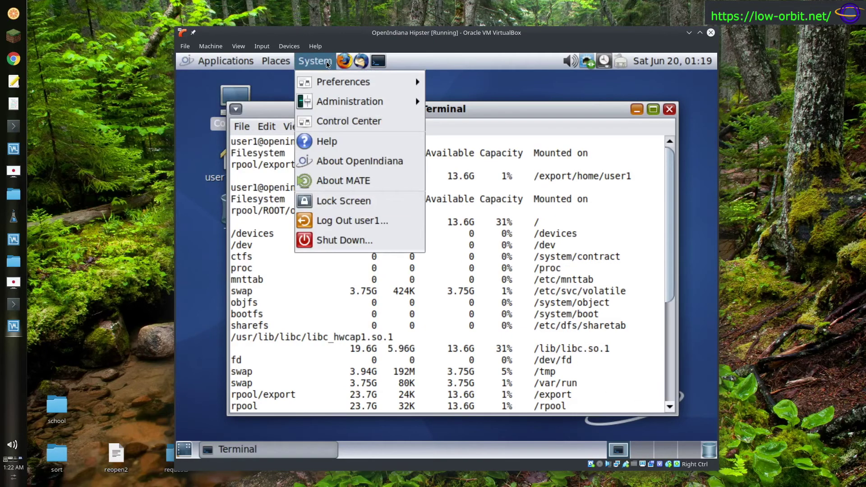
{"action": "left_click", "coordinate": [294, 65]}
{"action": "left_click", "coordinate": [324, 65]}
{"action": "left_click", "coordinate": [326, 71]}
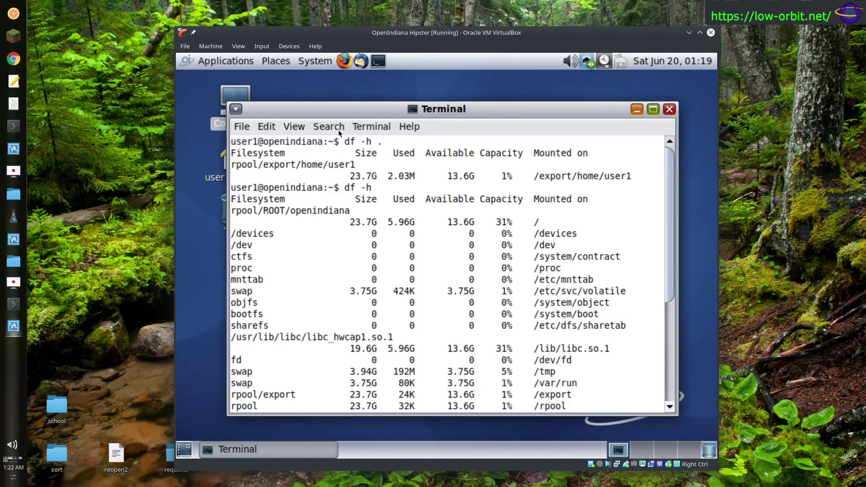
- Rearrange the Terminal and Firefox windows to uncover the Computer desktop icon
{"action": "left_click_drag", "start_coordinate": [419, 115], "coordinate": [457, 139]}
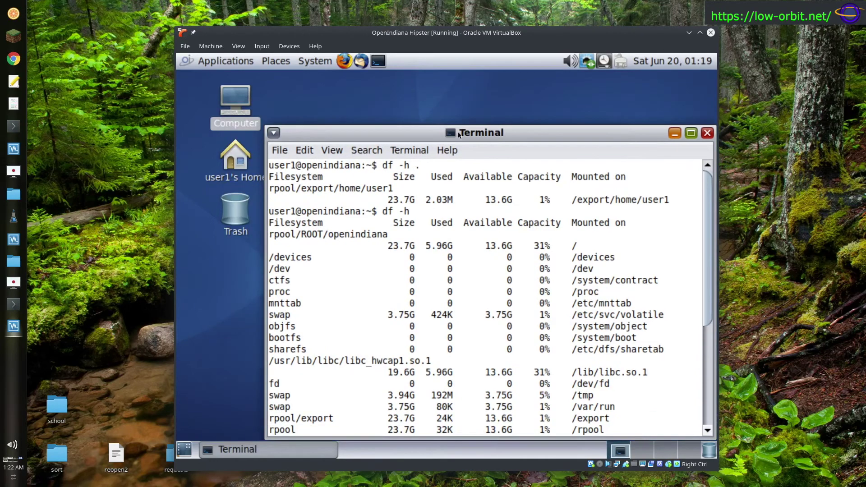
{"action": "left_click_drag", "start_coordinate": [507, 128], "coordinate": [492, 117]}
{"action": "left_click_drag", "start_coordinate": [592, 119], "coordinate": [574, 122]}
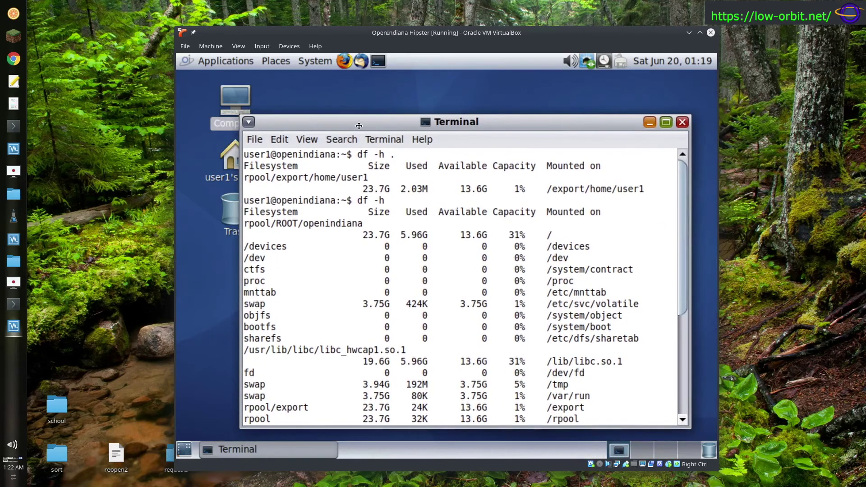
{"action": "left_click", "coordinate": [244, 97]}
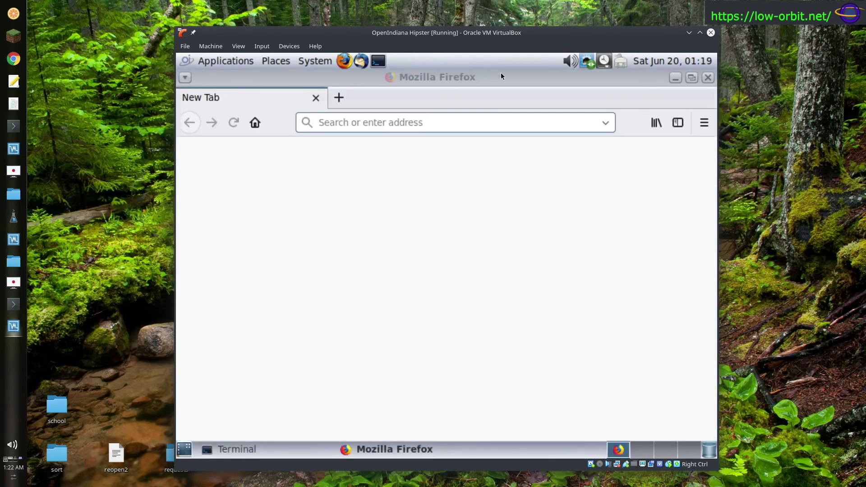
{"action": "left_click_drag", "start_coordinate": [501, 75], "coordinate": [289, 91]}
- Open and close Computer, close the Terminal, and centre Firefox on the desktop
{"action": "double_click", "coordinate": [235, 109]}
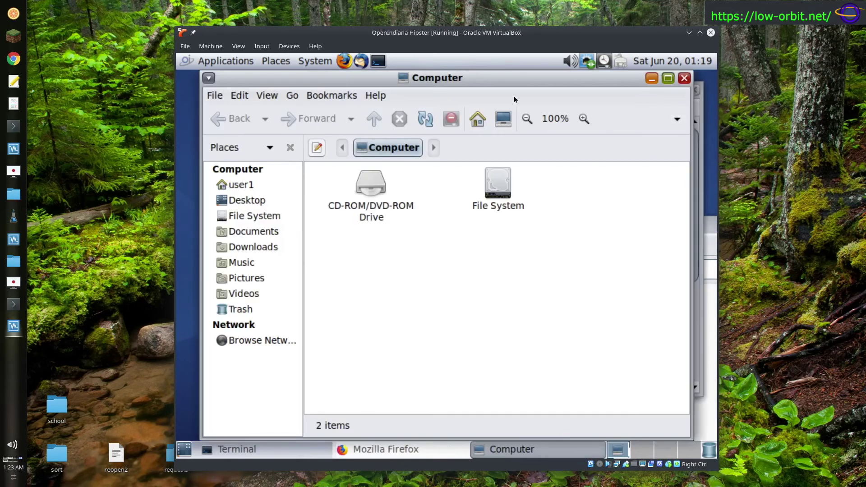
{"action": "left_click", "coordinate": [684, 78]}
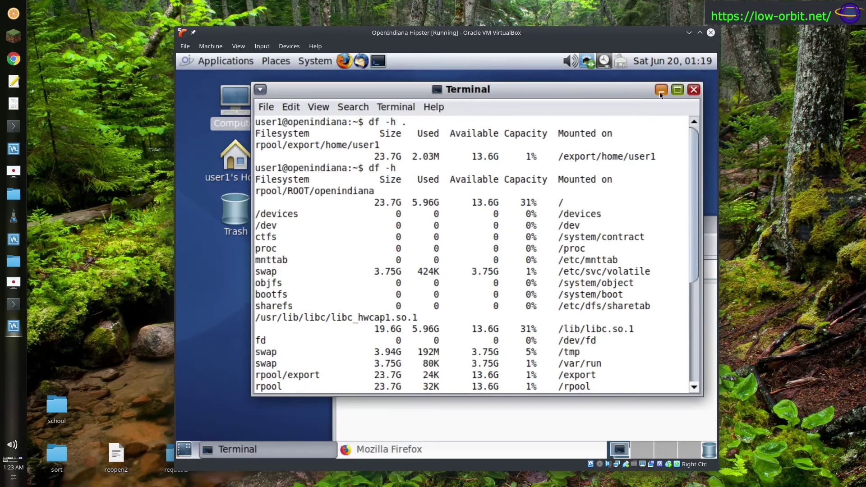
{"action": "left_click", "coordinate": [688, 93]}
{"action": "left_click_drag", "start_coordinate": [596, 230], "coordinate": [483, 86]}
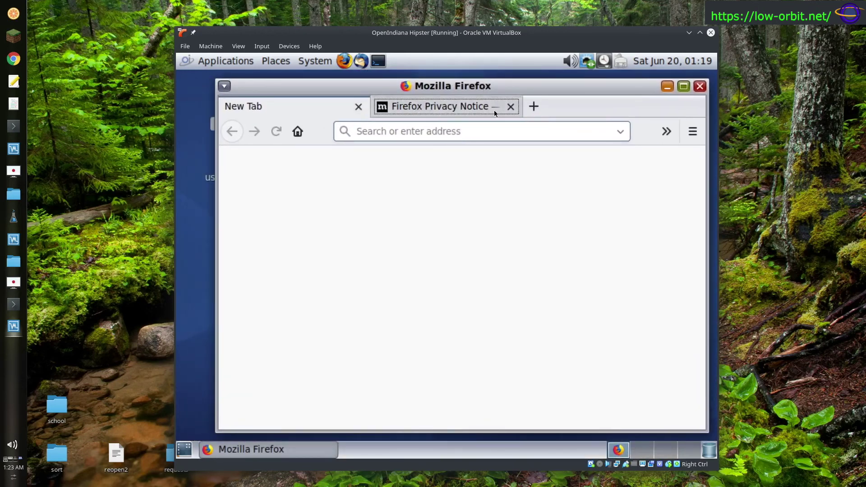
- Close the Privacy Notice tab and try loading google.com in Firefox
{"action": "left_click", "coordinate": [511, 106]}
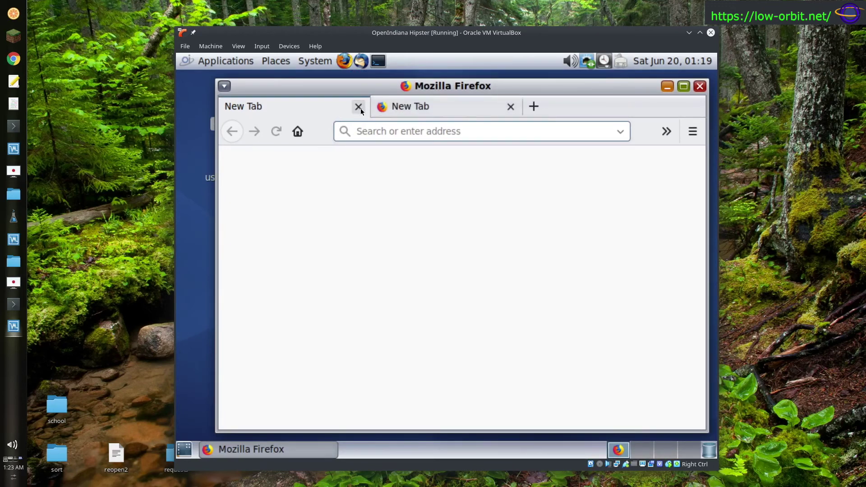
{"action": "left_click", "coordinate": [483, 136]}
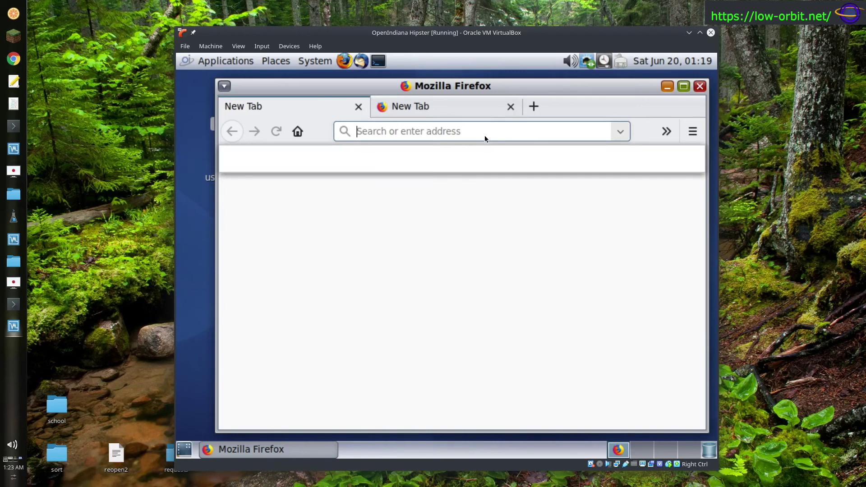
{"action": "type", "text": "google.co"}
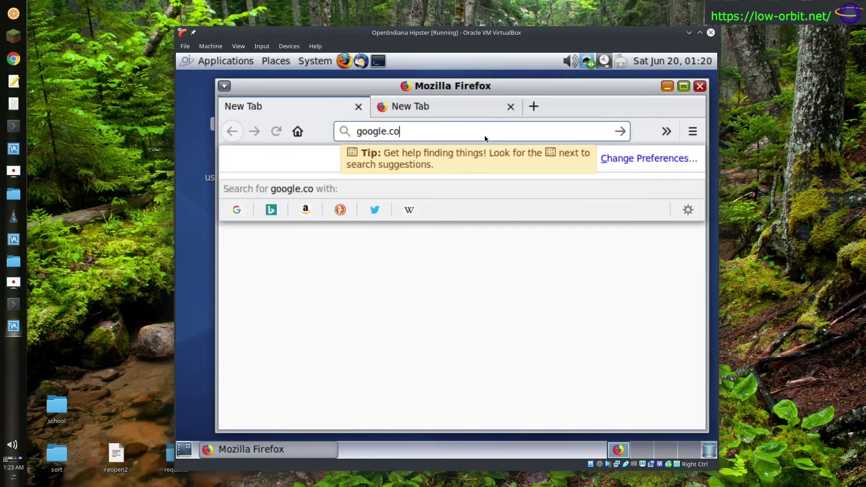
{"action": "type", "text": "m"}
{"action": "key", "text": "Return"}
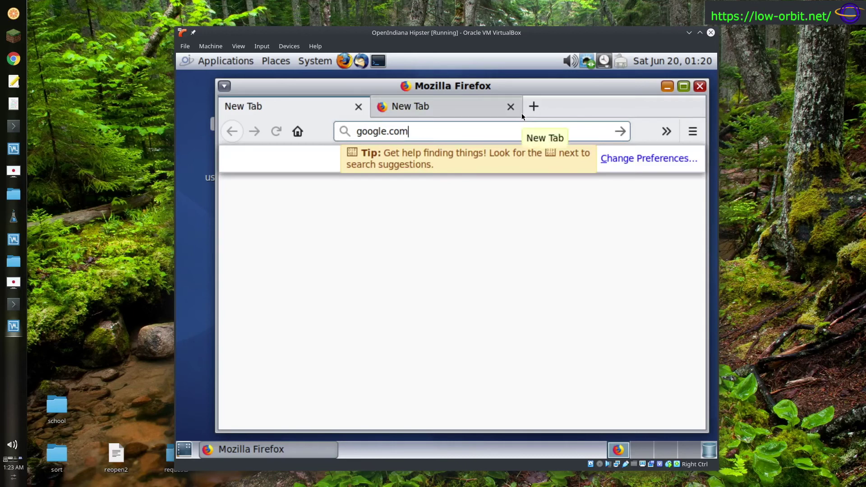
{"action": "left_click", "coordinate": [447, 132]}
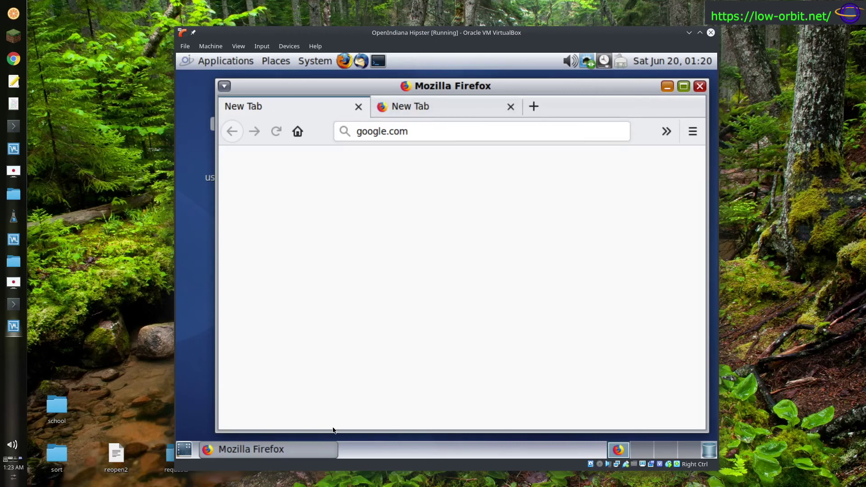
- Shorten the Firefox window, dismiss the suggestions tip, and open a third blank tab
{"action": "left_click_drag", "start_coordinate": [334, 431], "coordinate": [354, 429]}
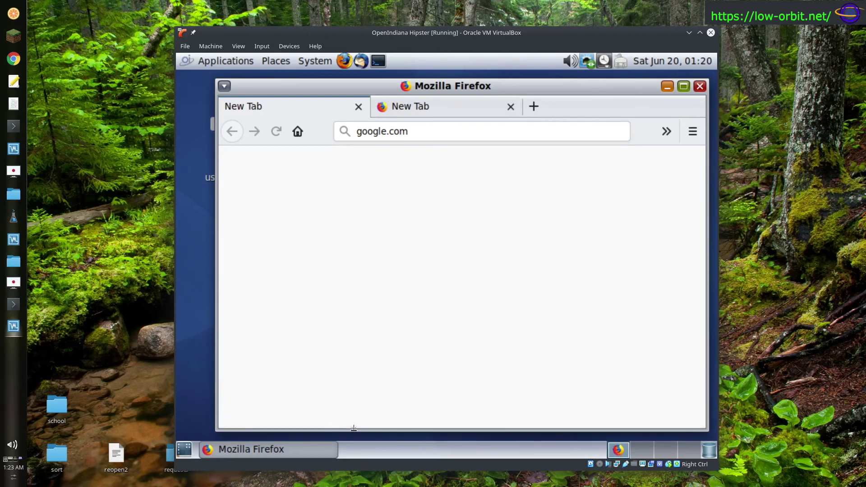
{"action": "left_click", "coordinate": [389, 140]}
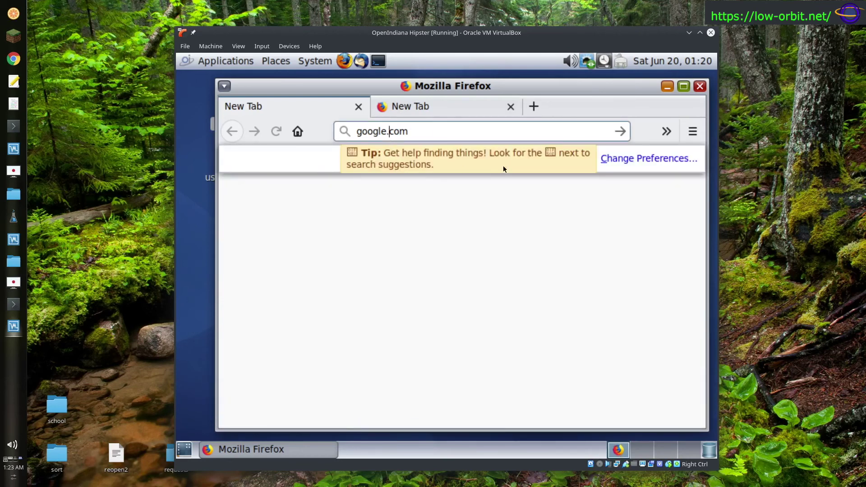
{"action": "left_click", "coordinate": [459, 106]}
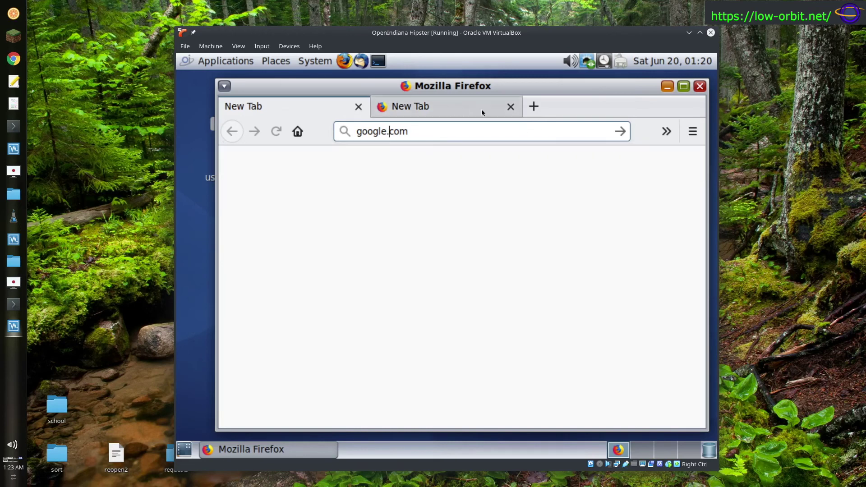
{"action": "left_click", "coordinate": [533, 108]}
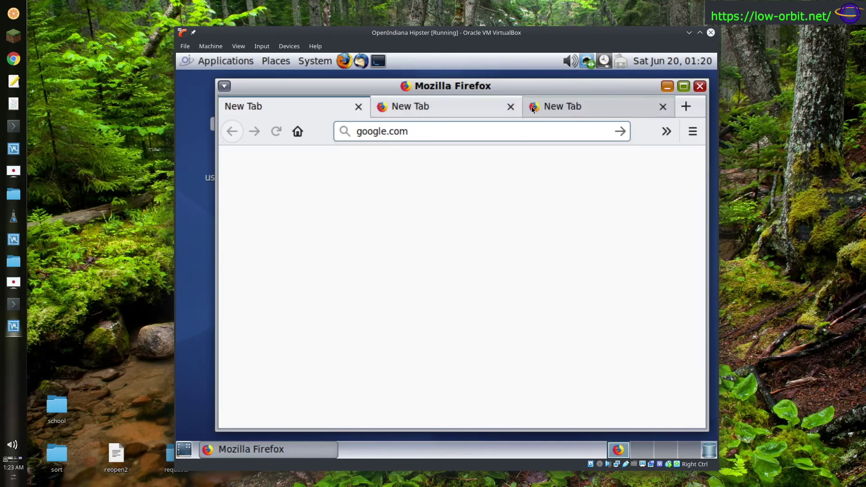
{"action": "left_click", "coordinate": [420, 112]}
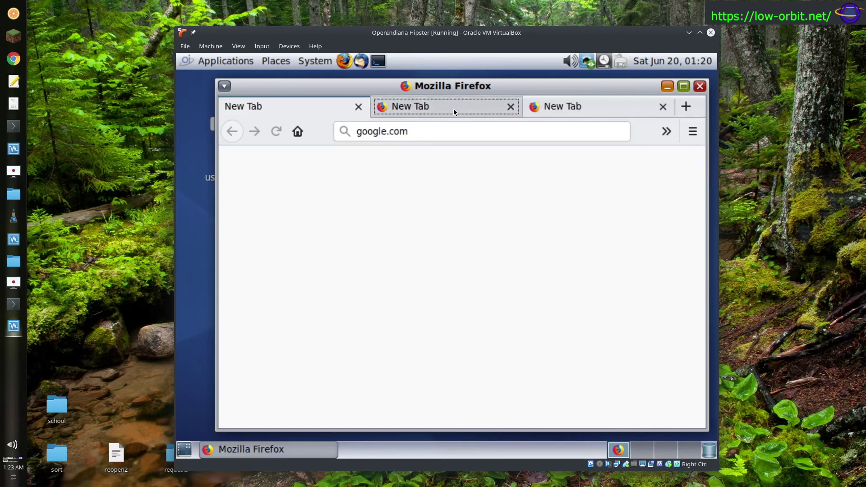
{"action": "left_click", "coordinate": [594, 109]}
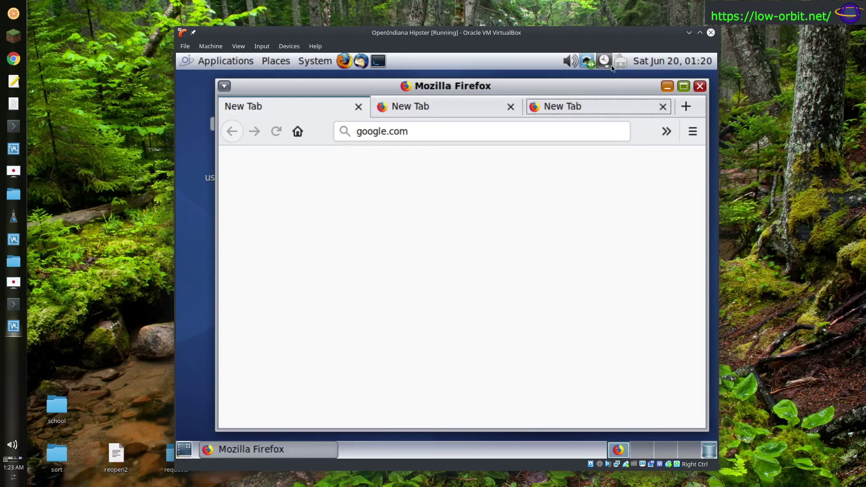
{"action": "left_click_drag", "start_coordinate": [294, 85], "coordinate": [272, 85]}
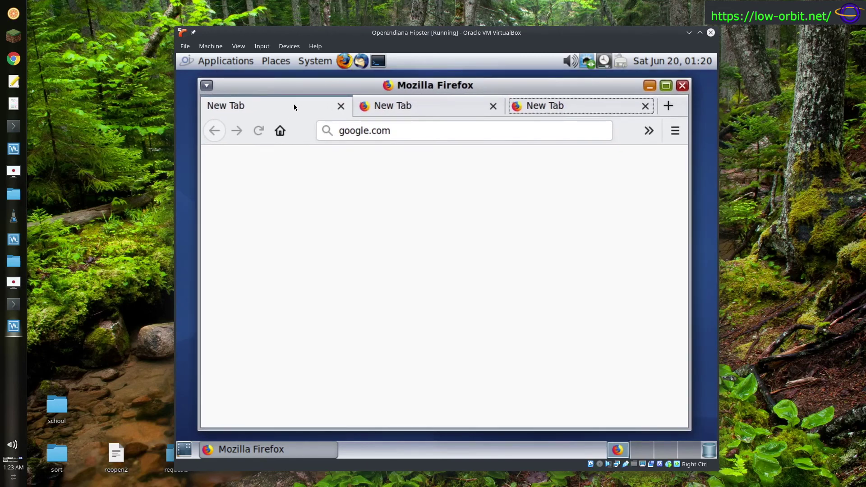
- Return to the tab with google.com in the address bar and launch a terminal
{"action": "left_click", "coordinate": [383, 110]}
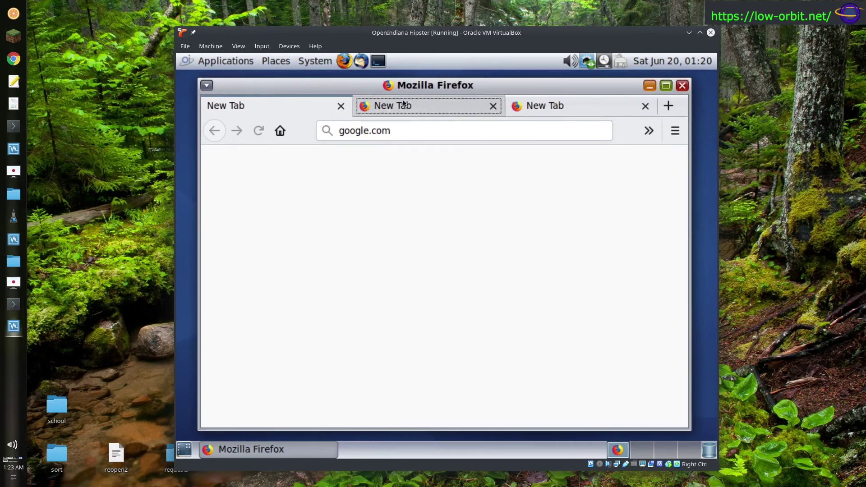
{"action": "key", "text": "Right"}
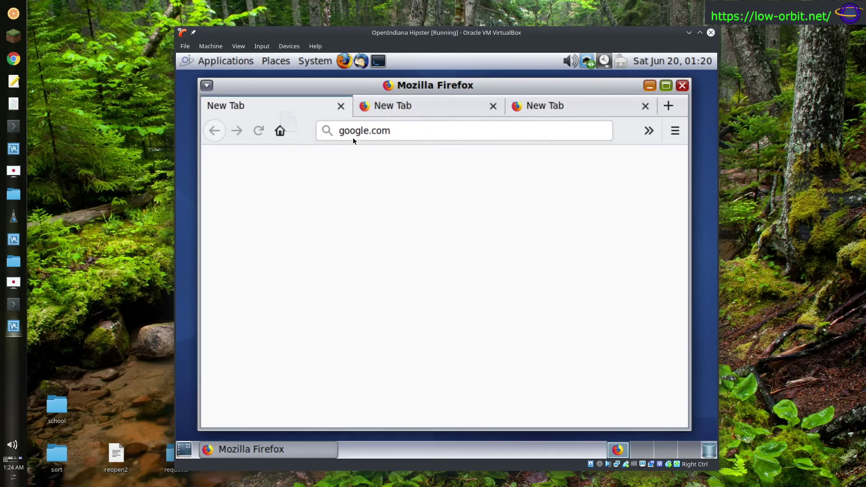
{"action": "left_click", "coordinate": [399, 131]}
{"action": "left_click", "coordinate": [374, 61]}
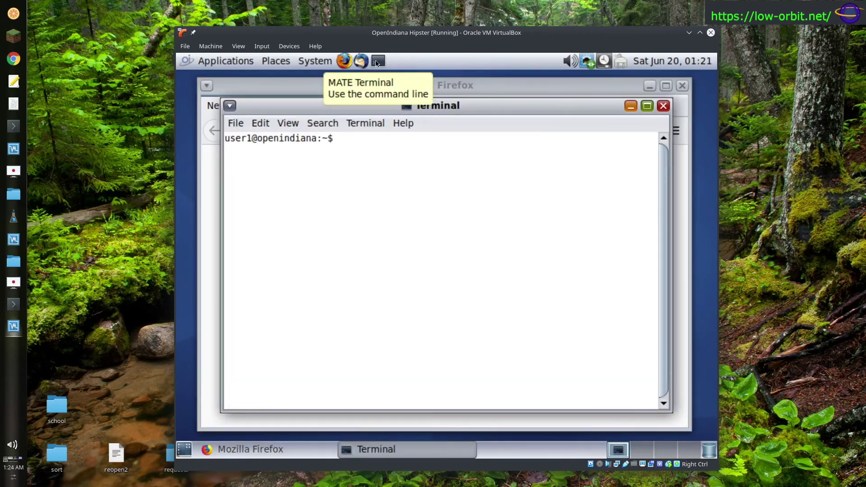
- Look up google.com with host, then run wget without a URL
{"action": "type", "text": "host google.com"}
{"action": "key", "text": "Return"}
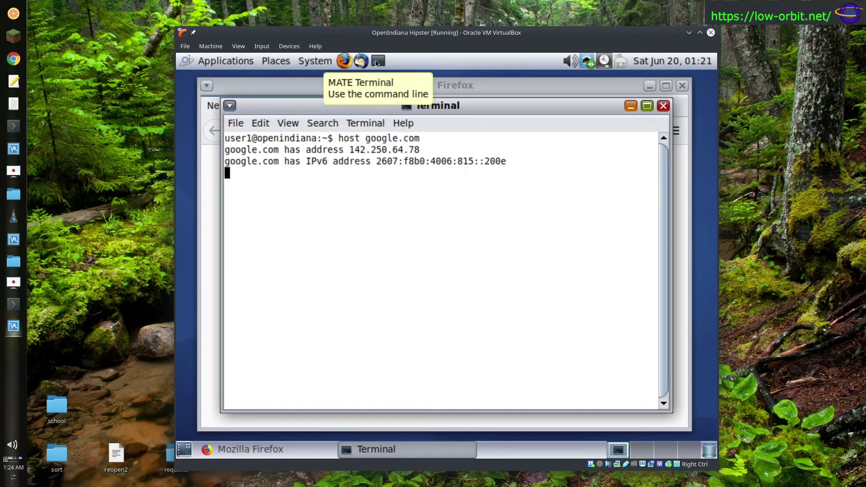
{"action": "type", "text": "exit"}
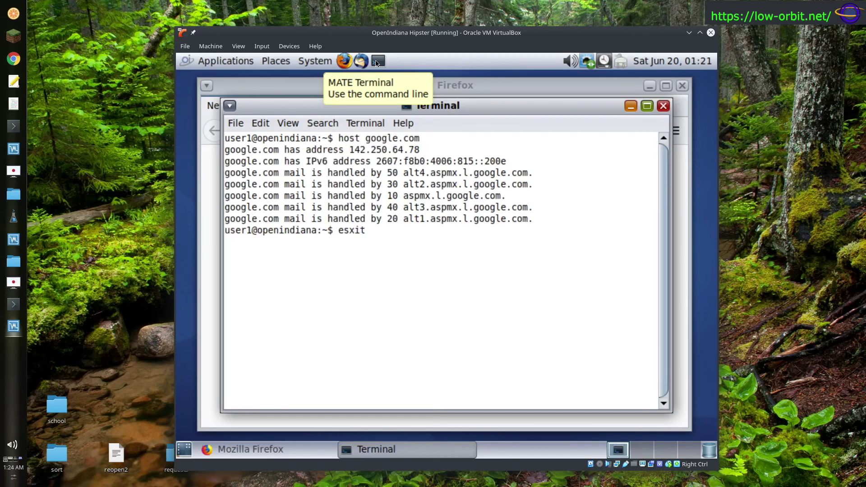
{"action": "key", "text": "BackSpace"}
{"action": "key", "text": "BackSpace"}
{"action": "key", "text": "BackSpace"}
{"action": "key", "text": "BackSpace"}
{"action": "type", "text": "wget"}
{"action": "key", "text": "Return"}
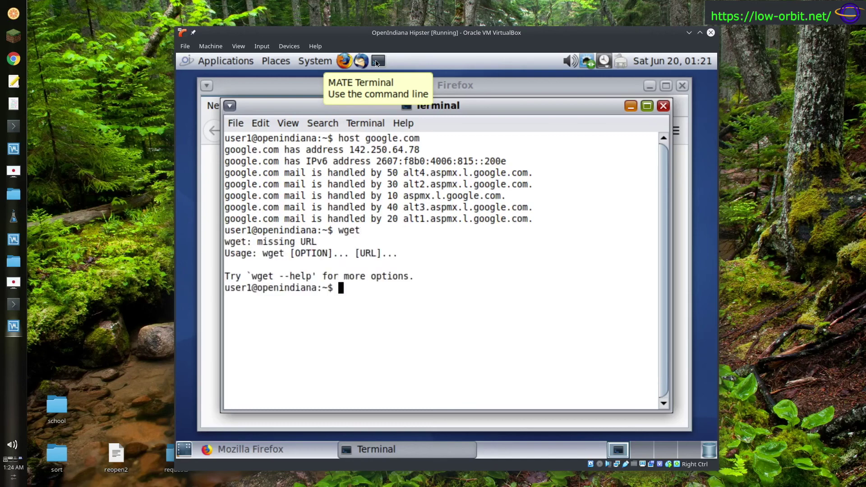
- Download google.com with wget, print index.html with cat, and exit the terminal
{"action": "type", "text": "wget google.com"}
{"action": "key", "text": "Return"}
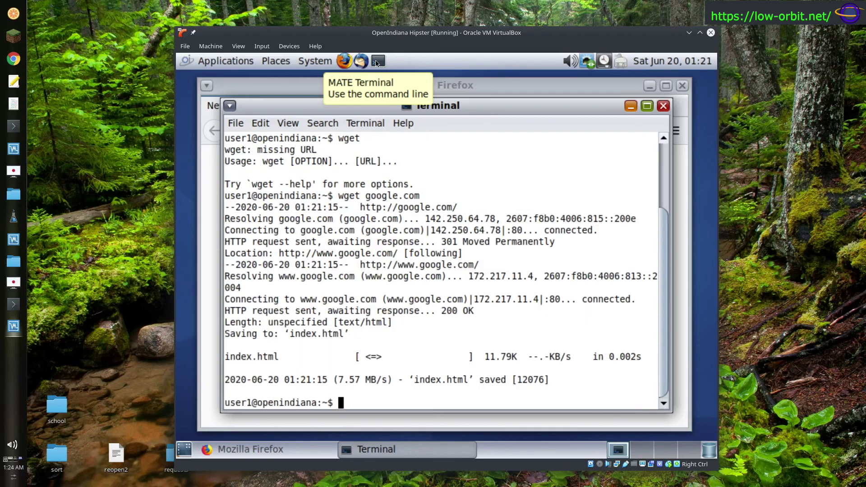
{"action": "type", "text": "cat index.html"}
{"action": "key", "text": "Return"}
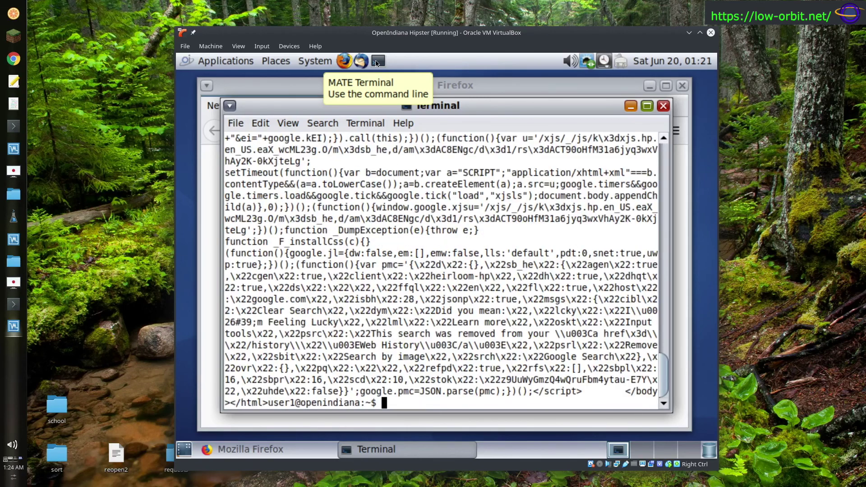
{"action": "type", "text": "exit"}
{"action": "key", "text": "Return"}
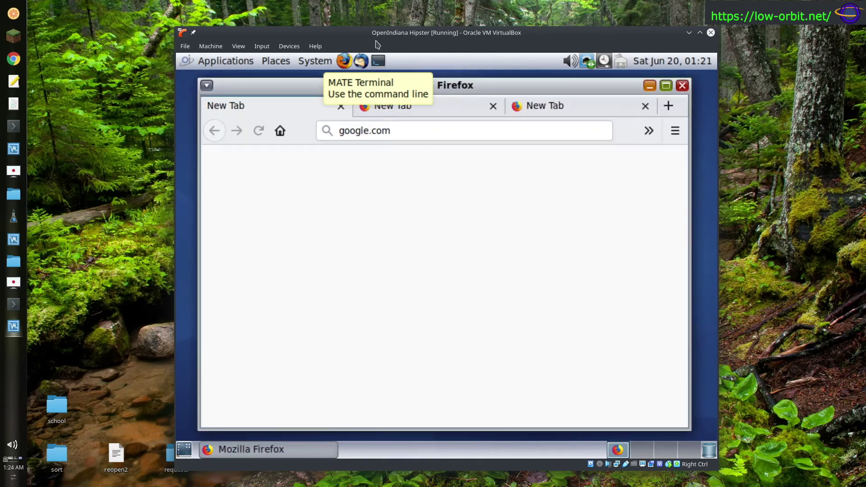
- Leave the address bar and browse Applications > Internet without launching anything
{"action": "left_click", "coordinate": [391, 136]}
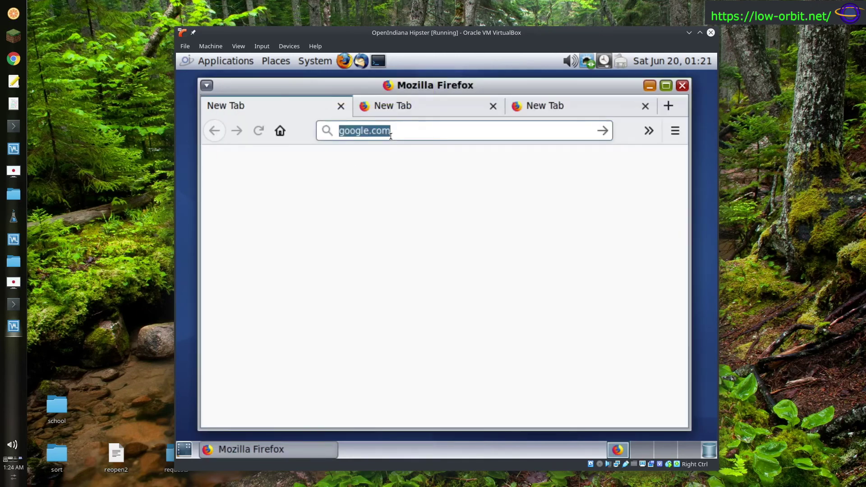
{"action": "key", "text": "Return"}
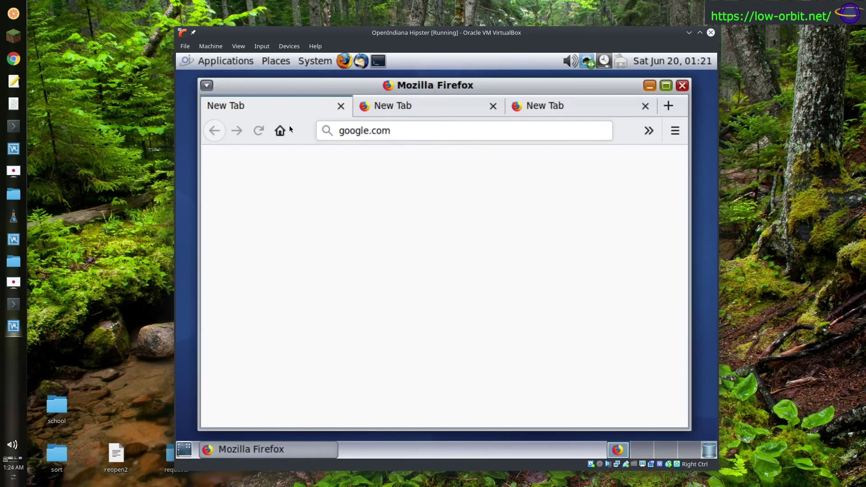
{"action": "left_click", "coordinate": [201, 61]}
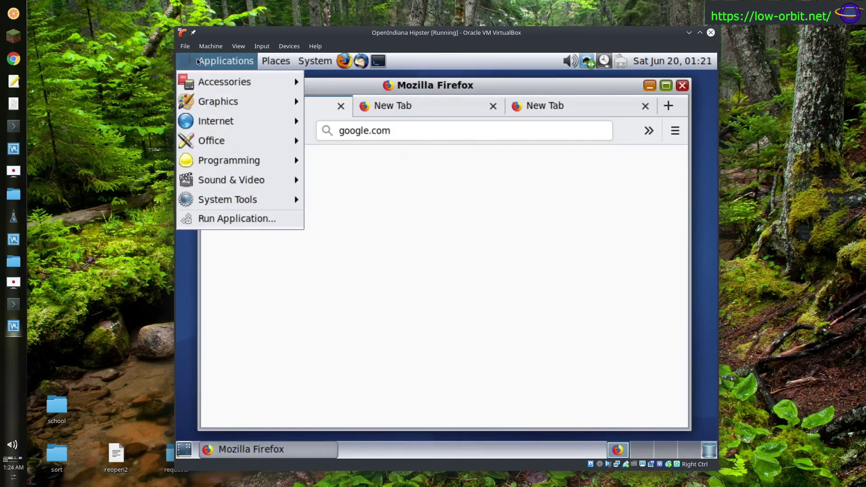
{"action": "mouse_move", "coordinate": [238, 179]}
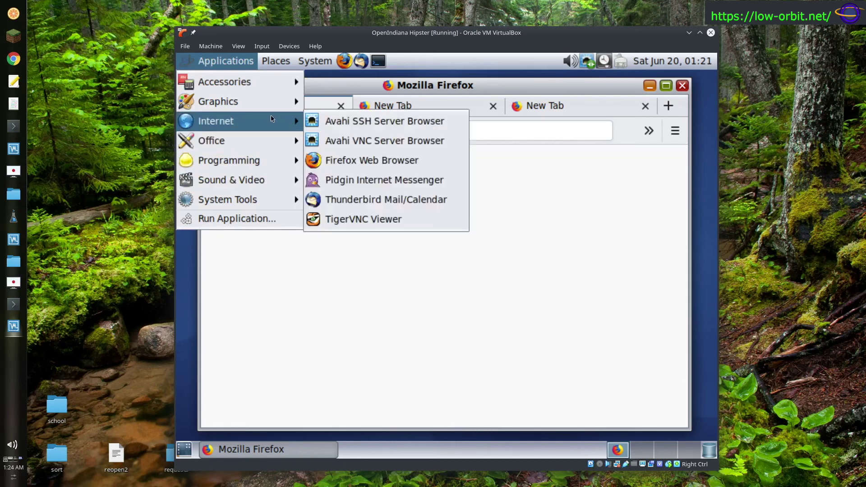
{"action": "mouse_move", "coordinate": [284, 123]}
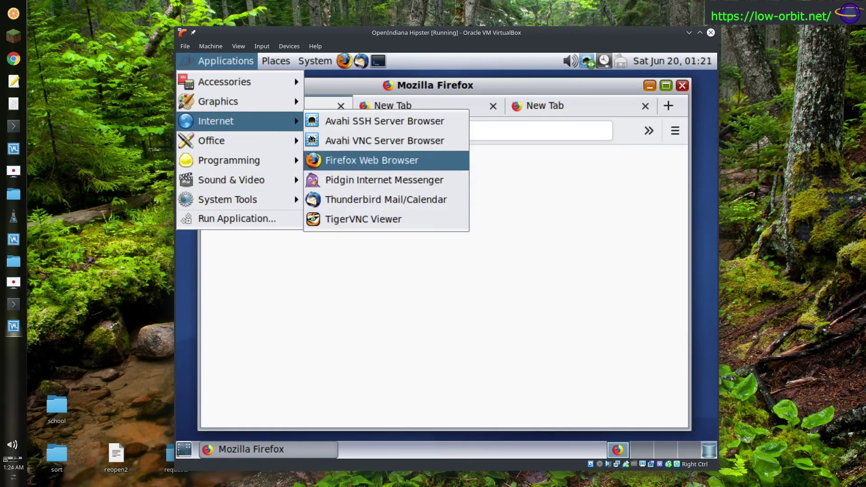
{"action": "left_click", "coordinate": [226, 61]}
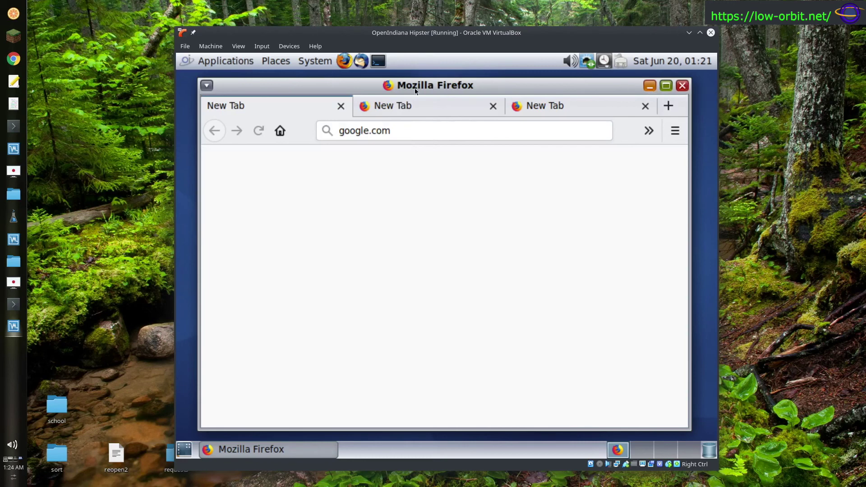
- Move Firefox lower, close it, and confirm closing all its tabs
{"action": "left_click_drag", "start_coordinate": [415, 91], "coordinate": [425, 150]}
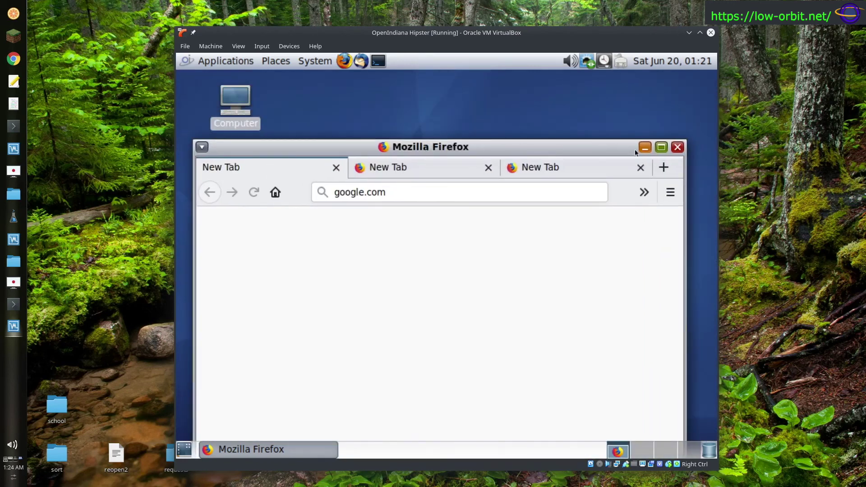
{"action": "left_click", "coordinate": [678, 147]}
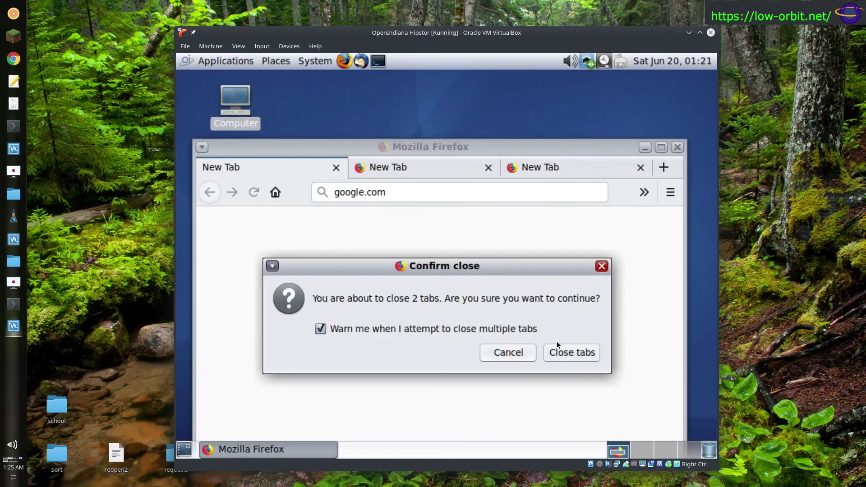
{"action": "left_click", "coordinate": [569, 350]}
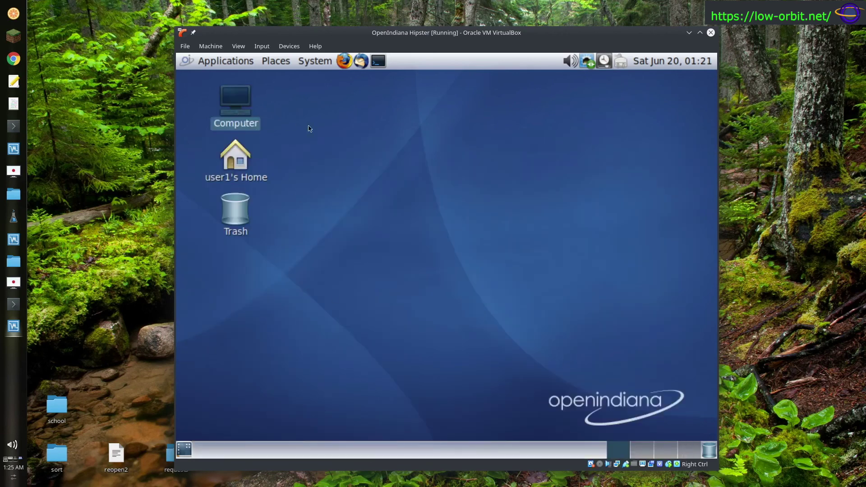
- Launch a new terminal, move it right off the desktop icons, and open then dismiss the System menu
{"action": "left_click", "coordinate": [310, 129]}
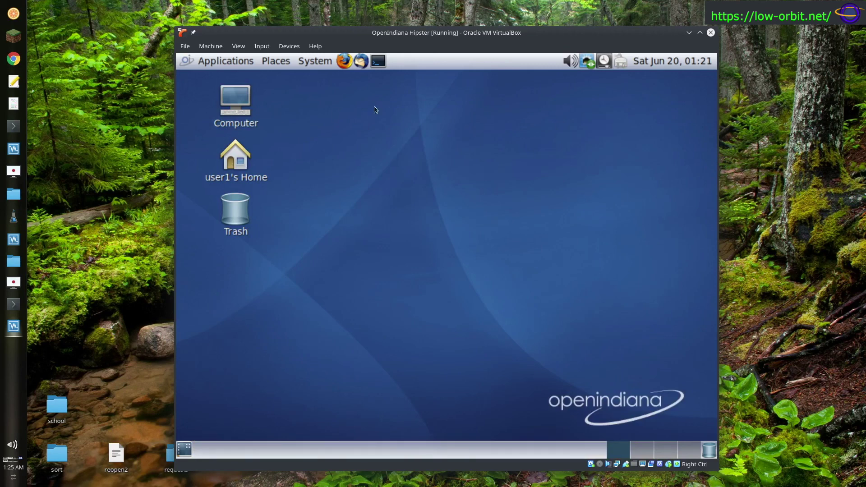
{"action": "left_click", "coordinate": [378, 62]}
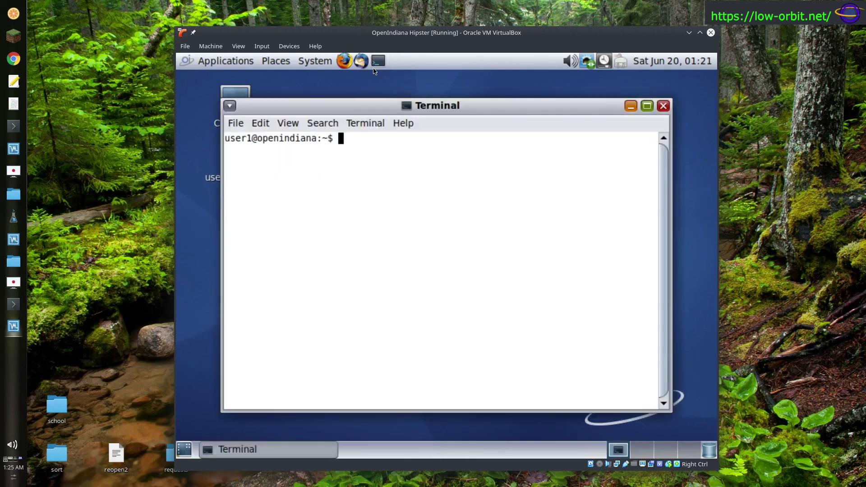
{"action": "left_click_drag", "start_coordinate": [479, 106], "coordinate": [509, 92]}
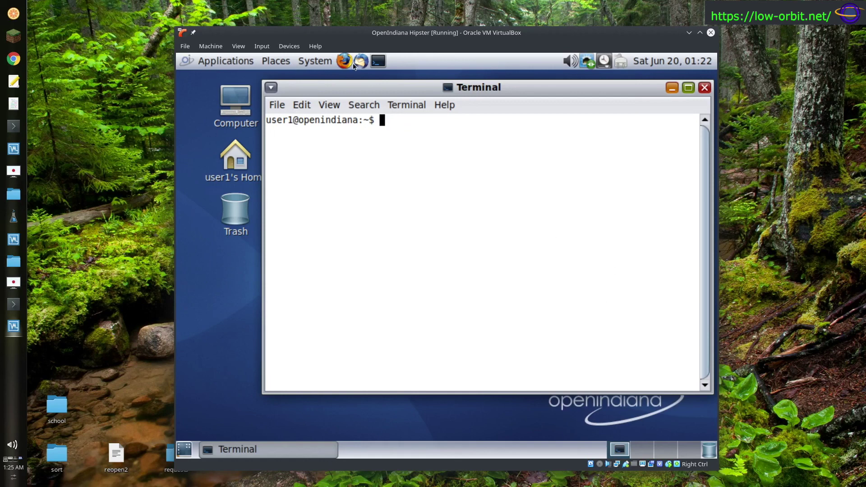
{"action": "left_click", "coordinate": [306, 67]}
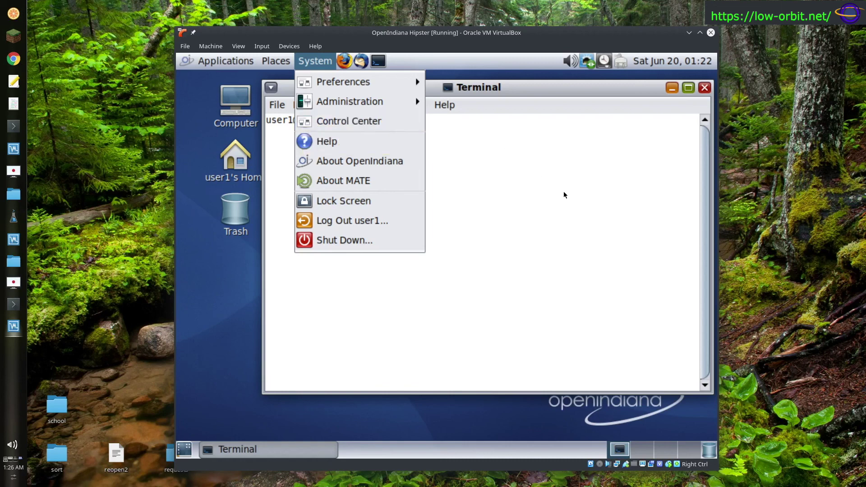
{"action": "left_click", "coordinate": [533, 93]}
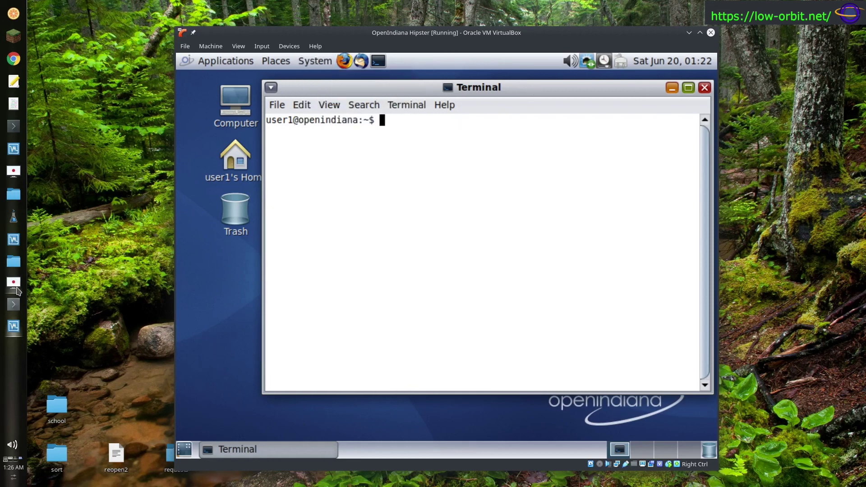